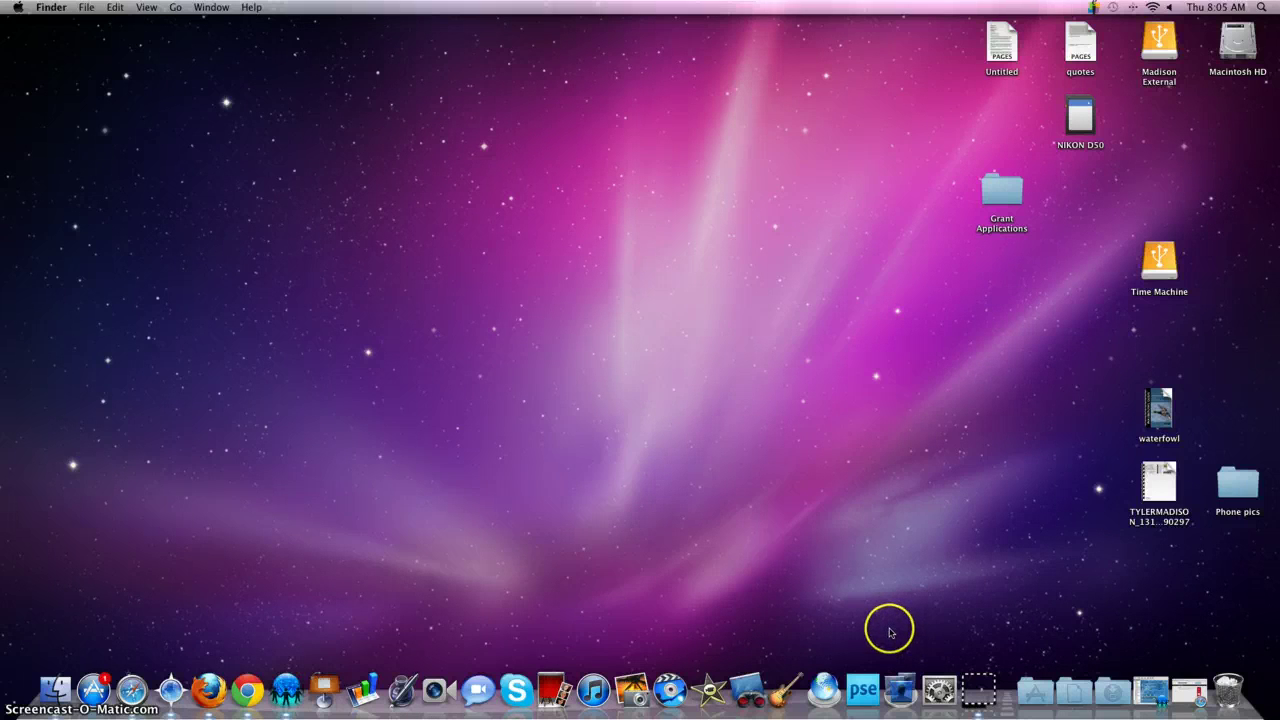
Launch Photoshop Elements 8 from its Dock icon.
click(864, 696)
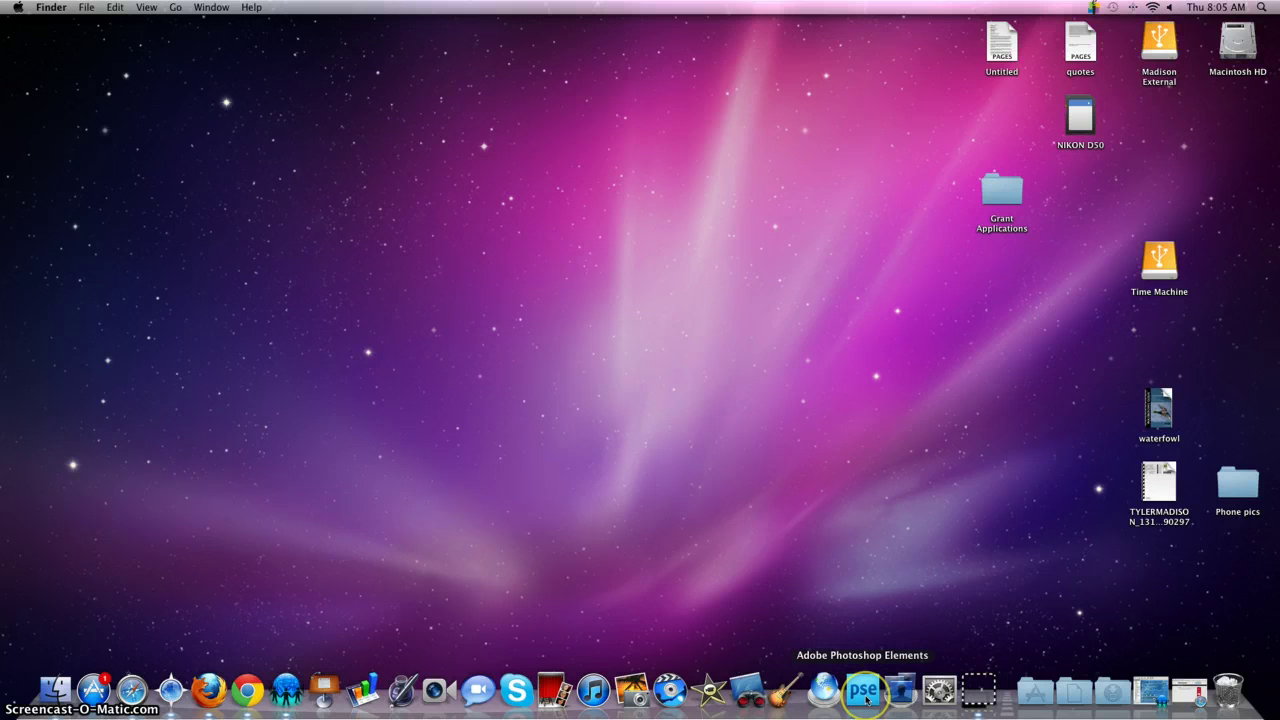
click(839, 574)
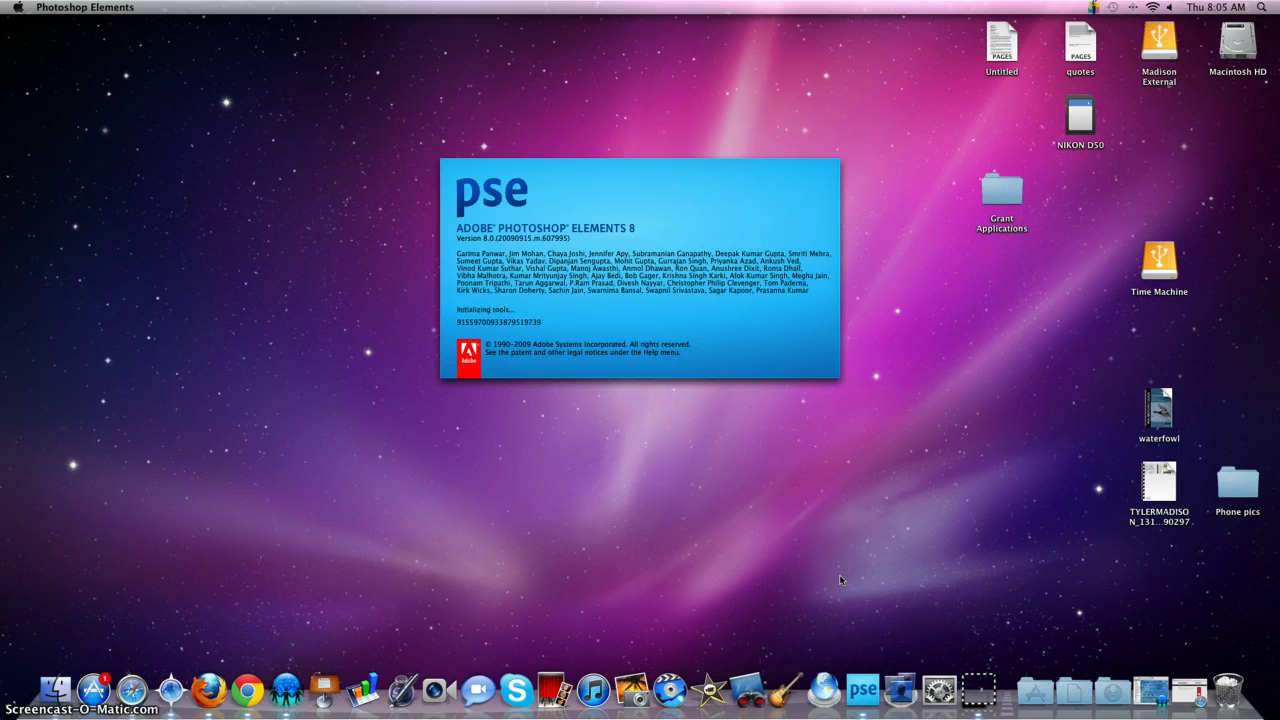
Close the Welcome screen once loading finishes to reach the empty Edit Full workspace.
drag(839, 577, 750, 511)
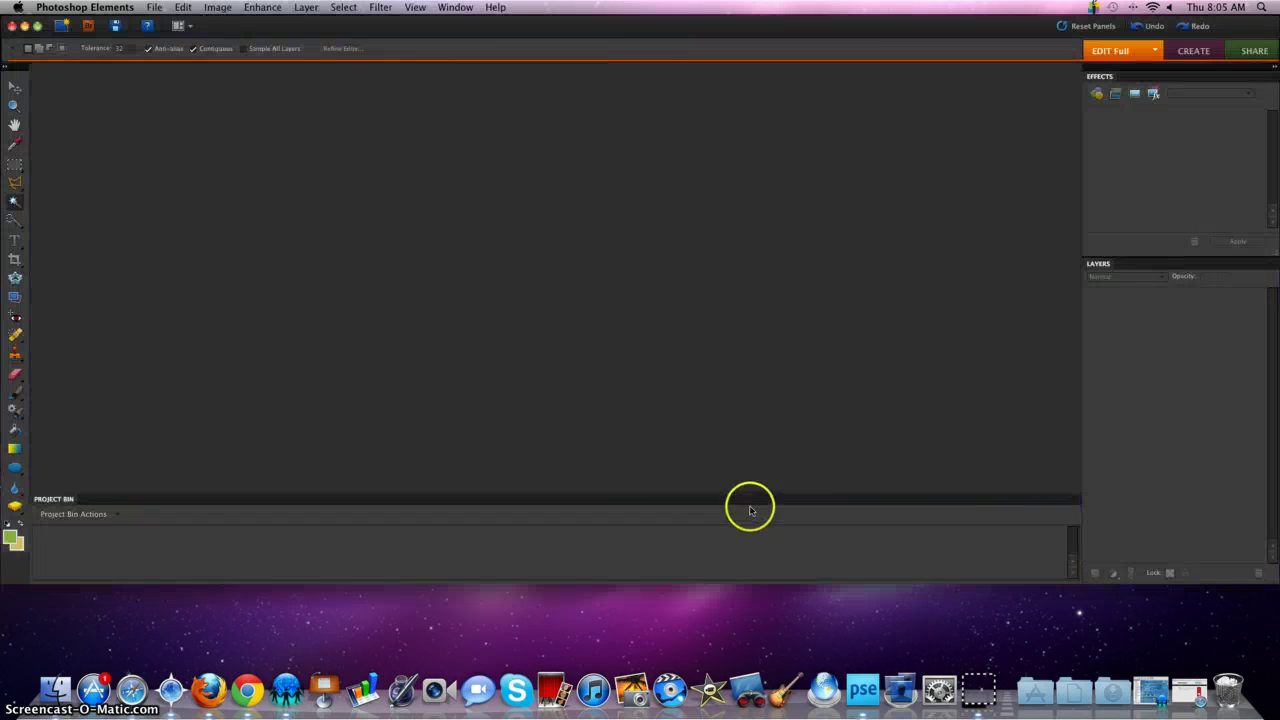
drag(514, 314, 514, 316)
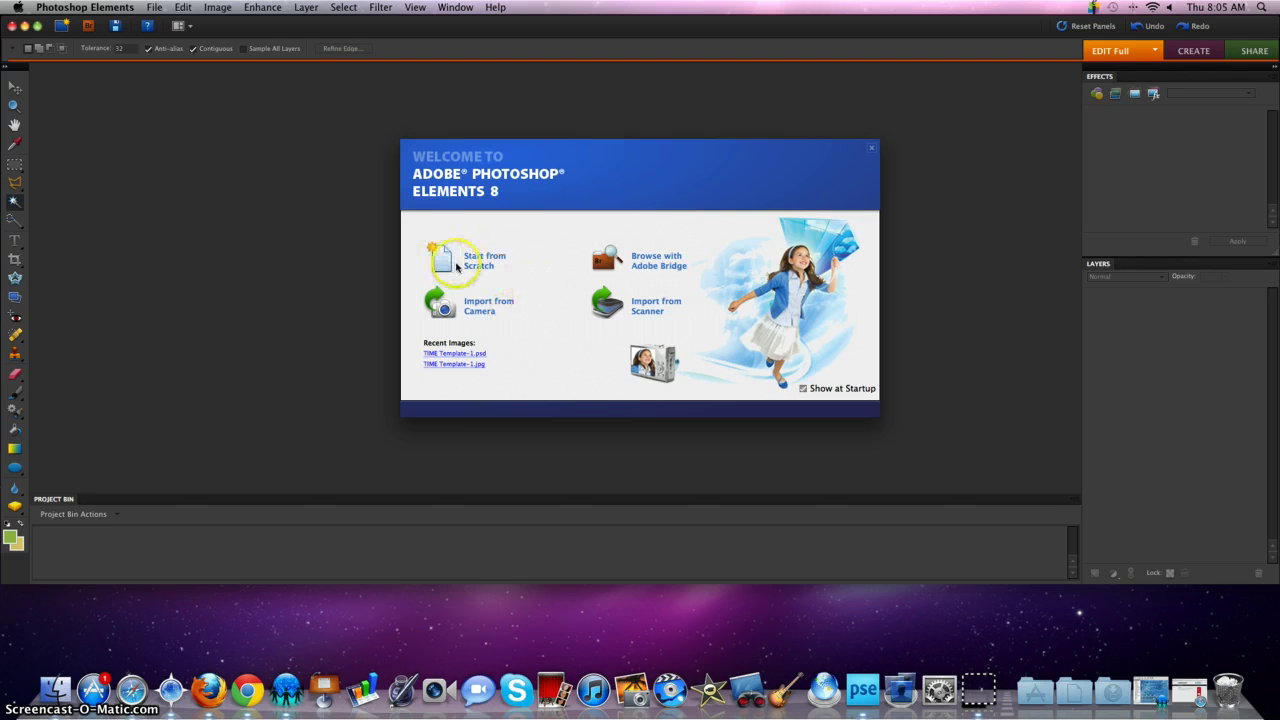
click(871, 147)
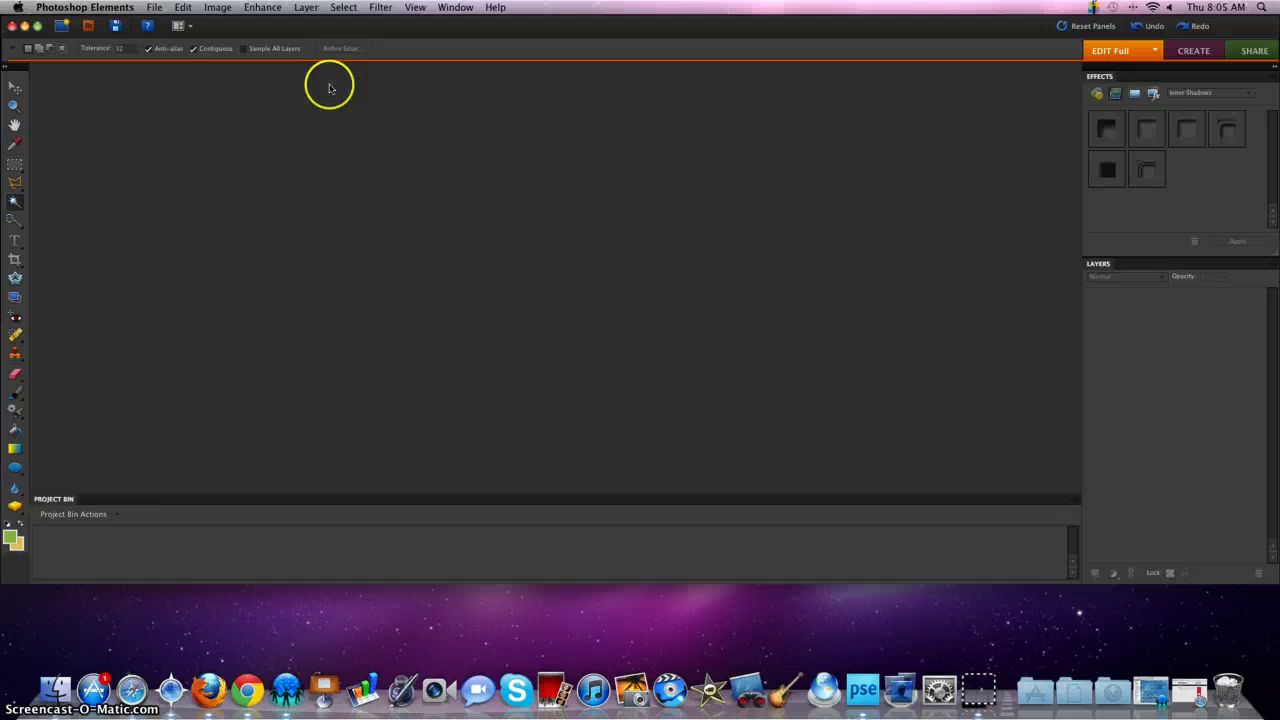
Create a blank file named Pumpkin, 500 × 500 pixels at 300 ppi, white background.
click(155, 8)
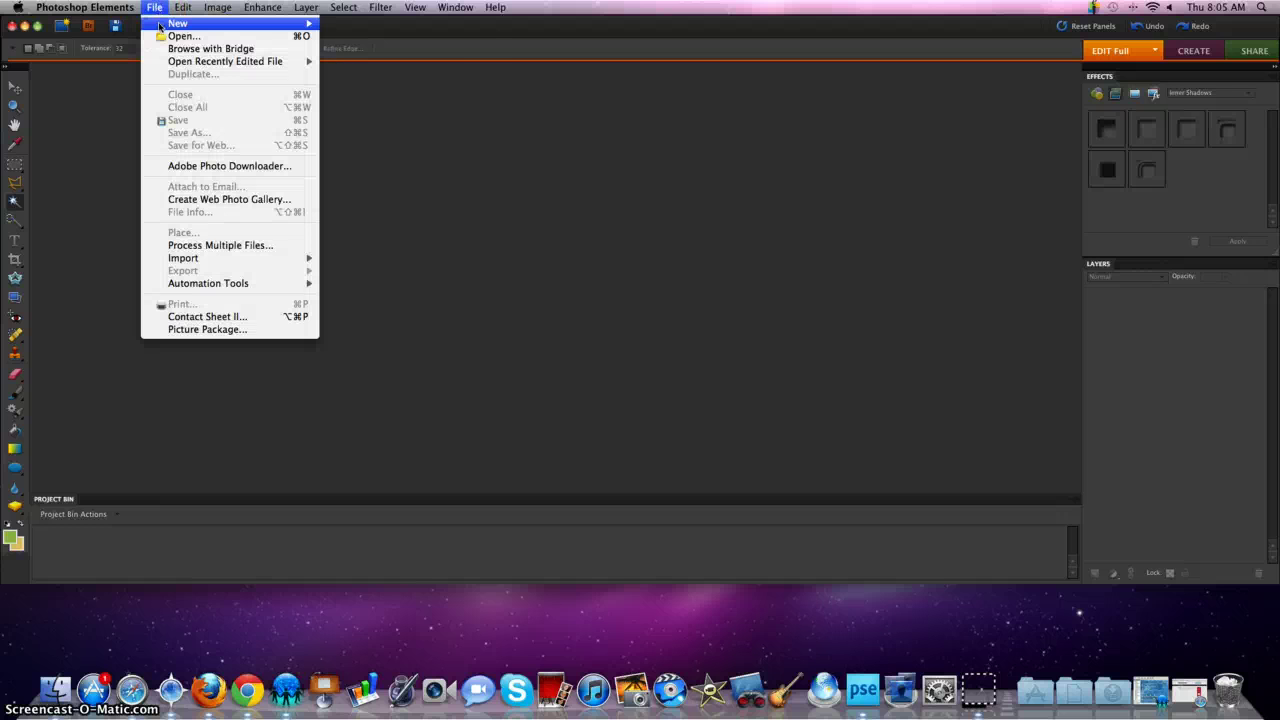
mouse_move(180, 23)
click(357, 27)
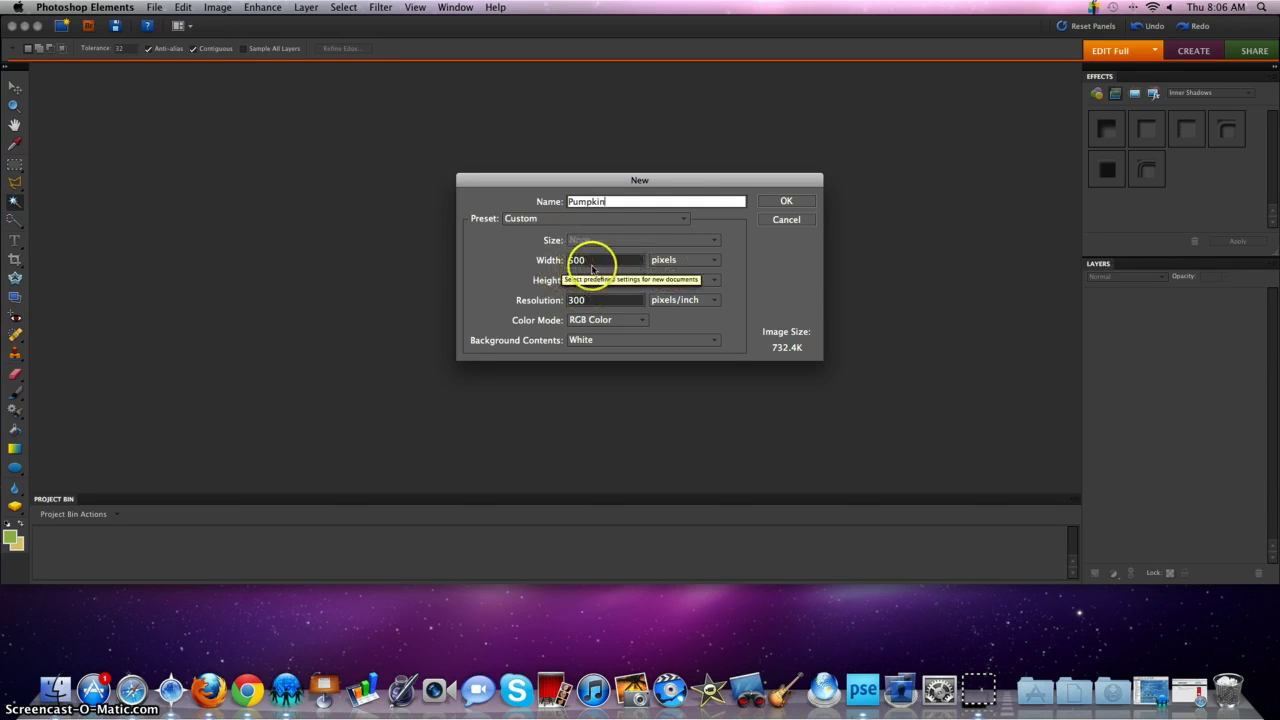
click(666, 263)
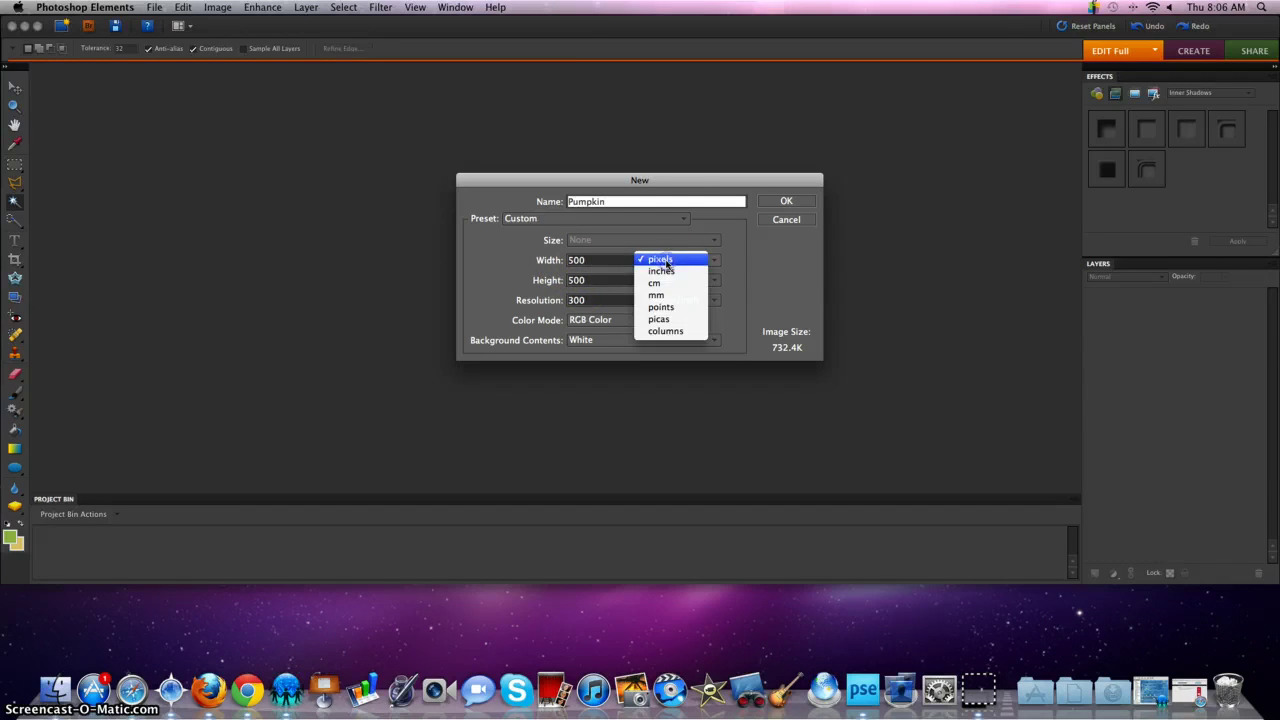
click(666, 261)
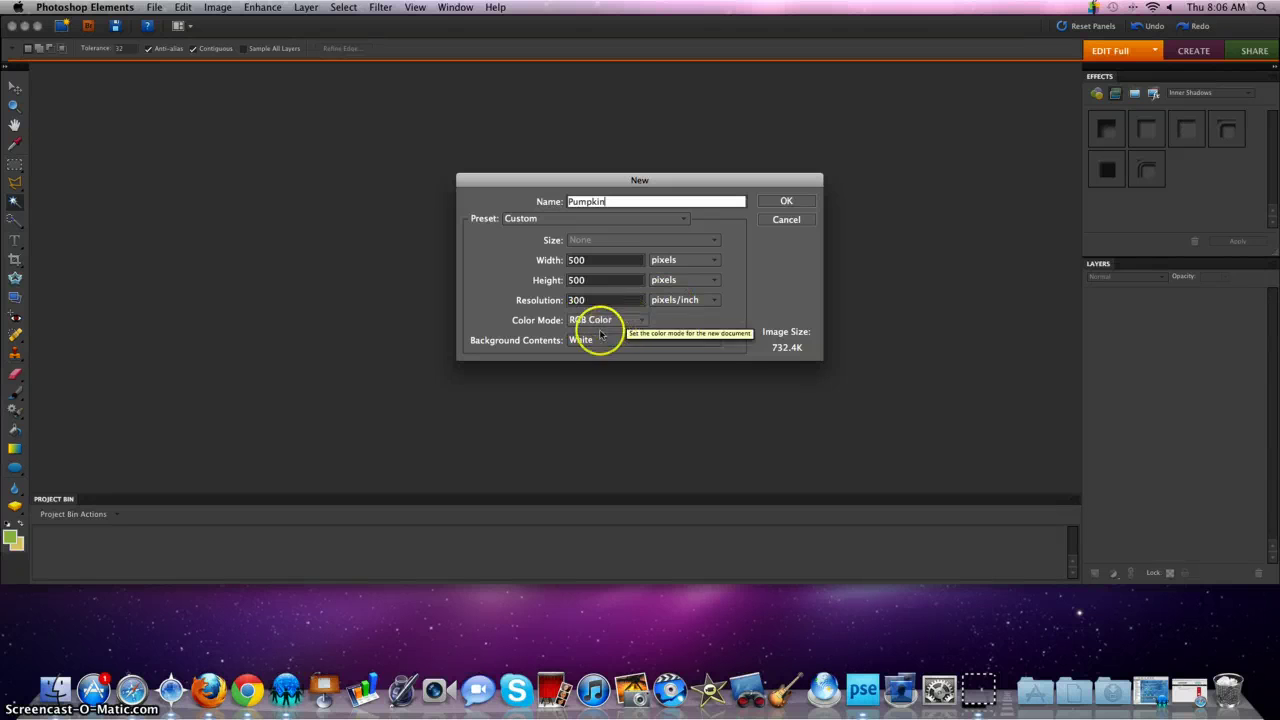
click(777, 201)
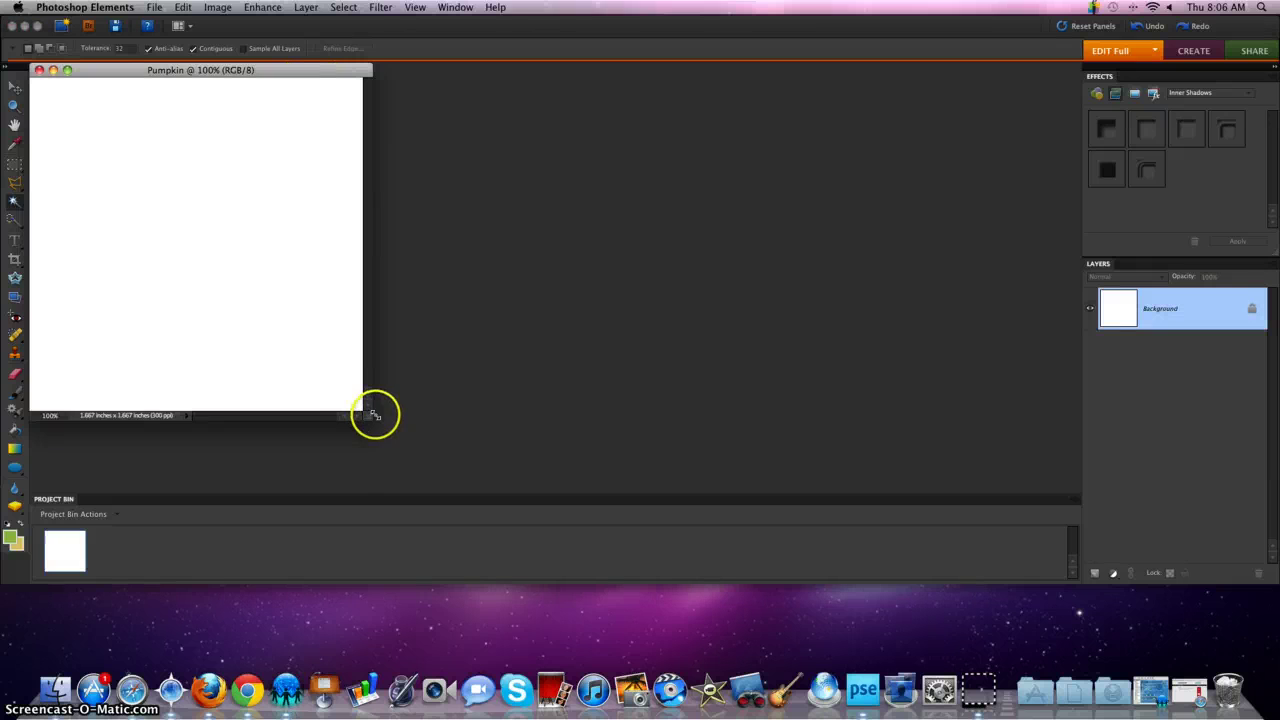
Enlarge the Pumpkin window, set the foreground to black and paint-bucket fill the canvas.
drag(368, 416, 533, 461)
drag(310, 70, 452, 82)
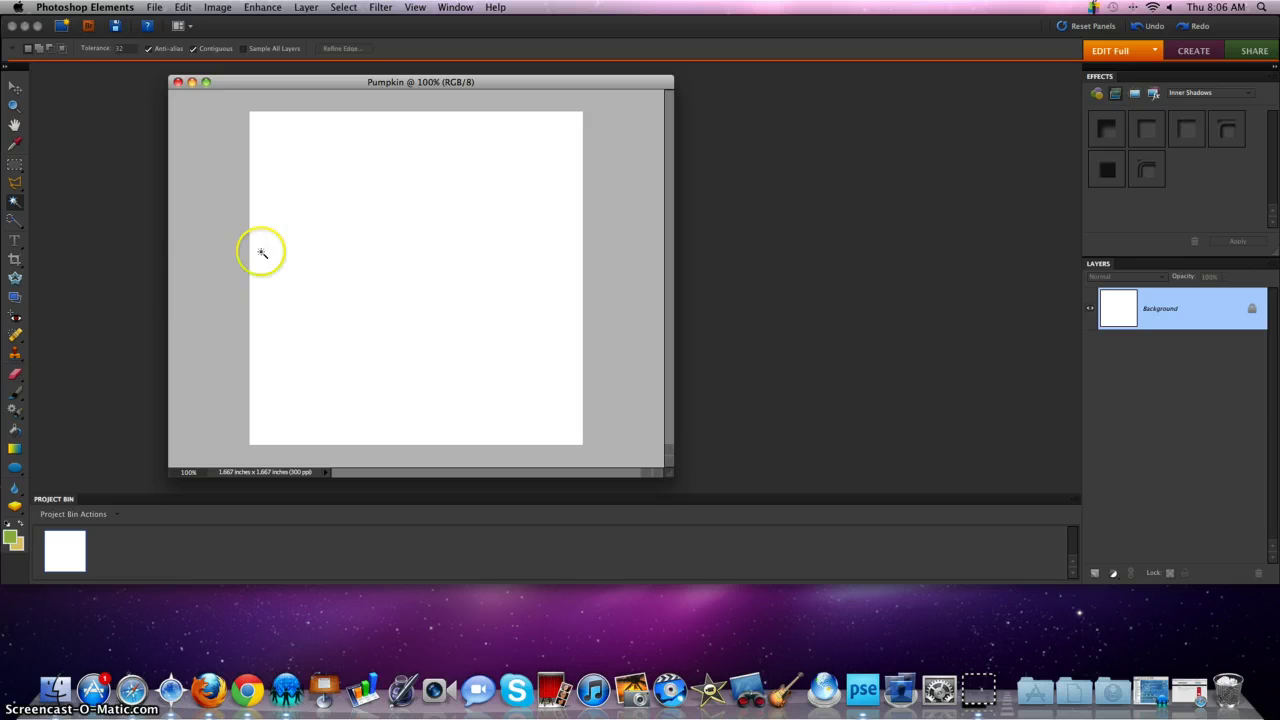
click(12, 538)
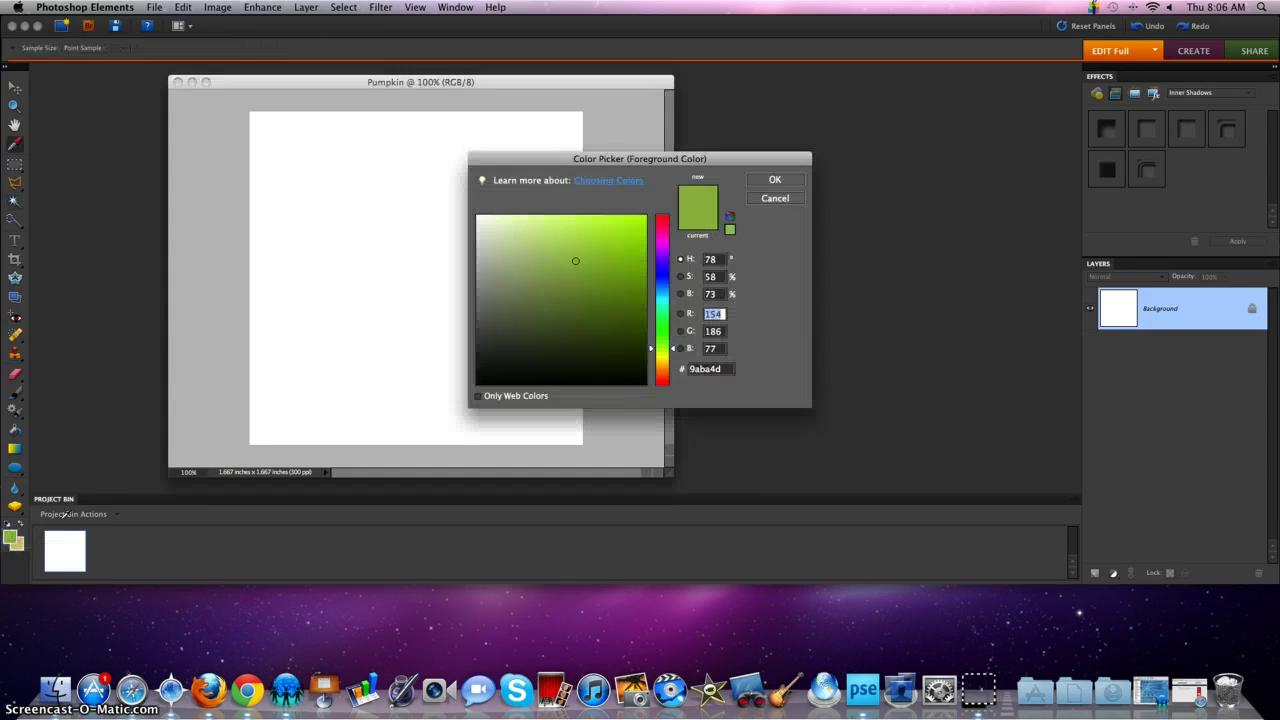
mouse_move(533, 295)
mouse_down()
mouse_move(606, 337)
mouse_move(664, 402)
mouse_up()
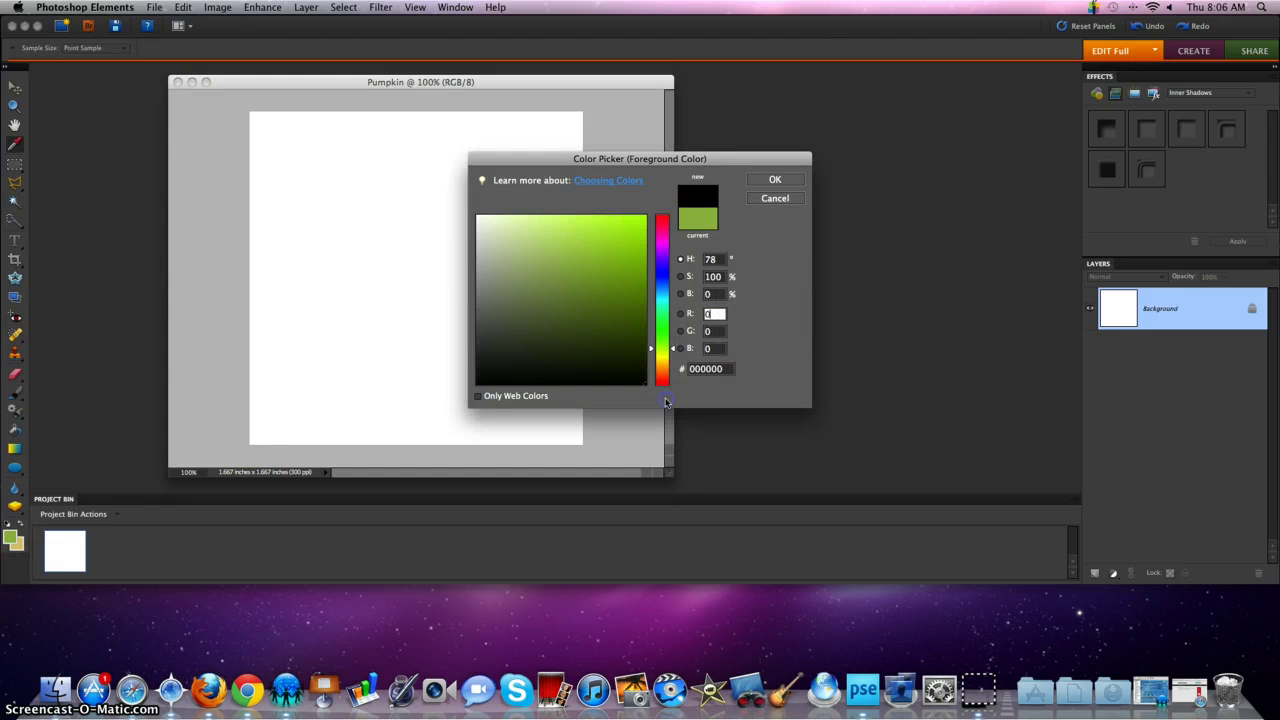
click(760, 180)
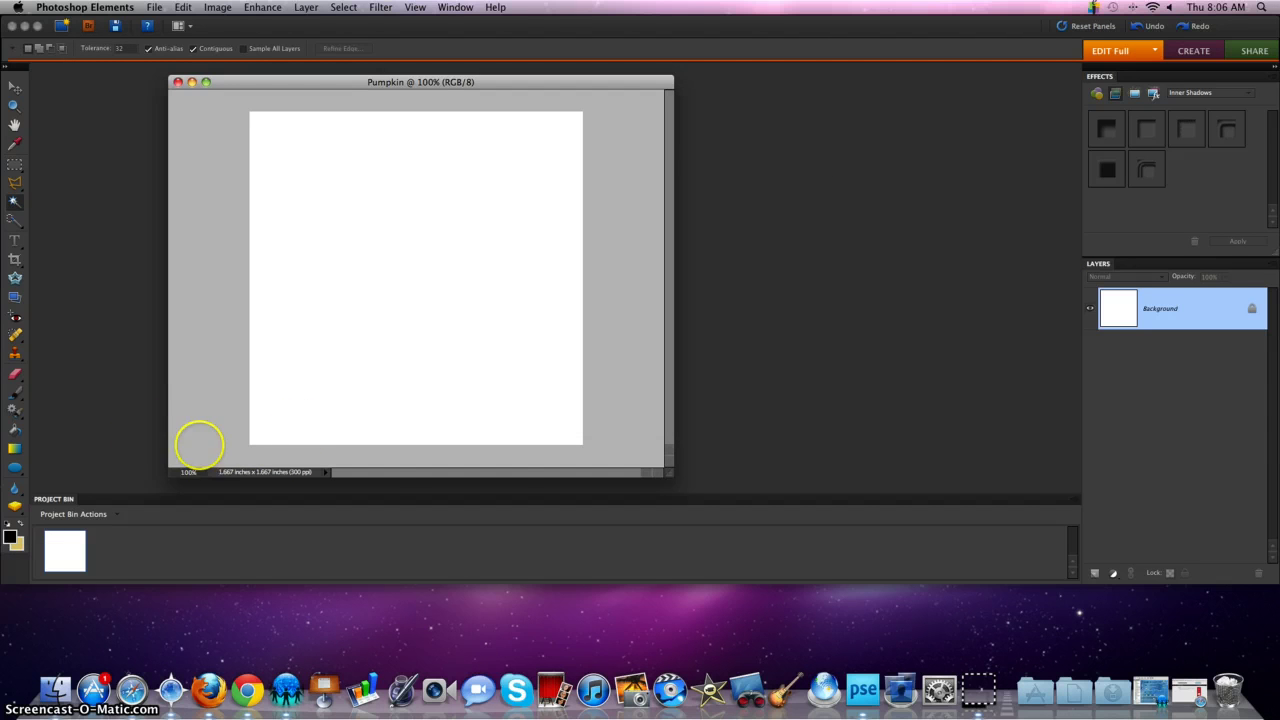
click(15, 432)
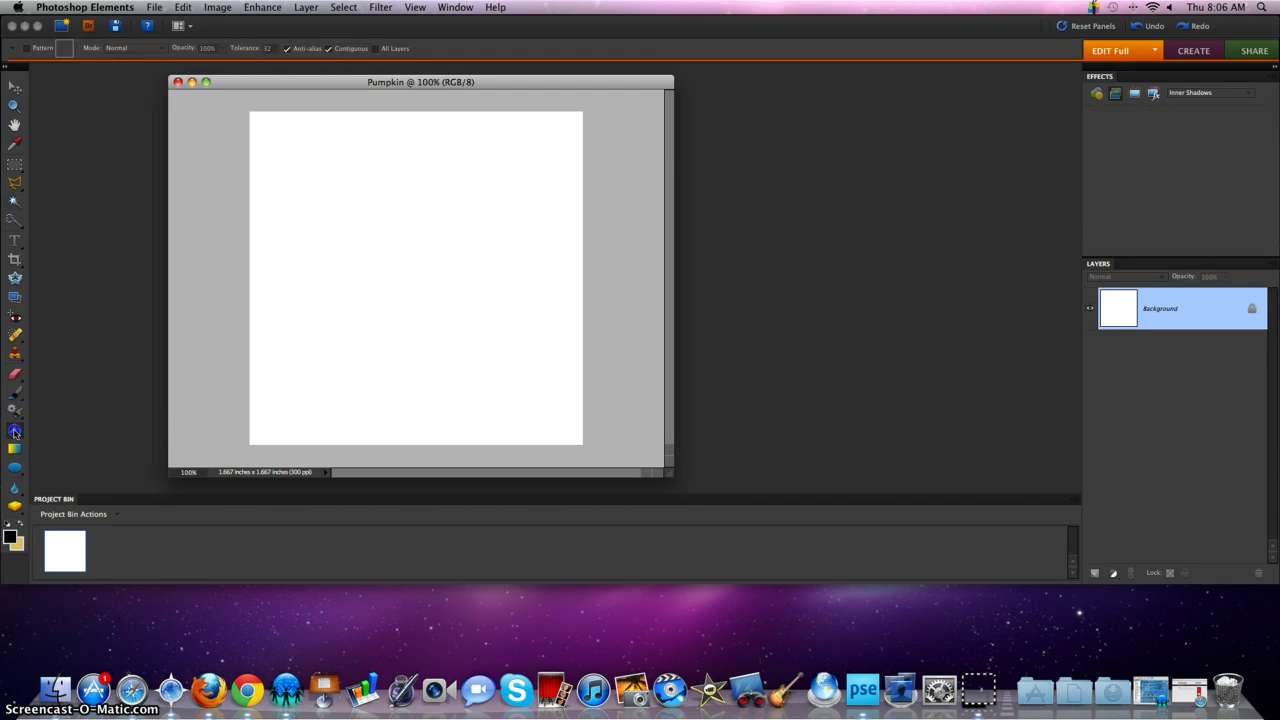
click(369, 254)
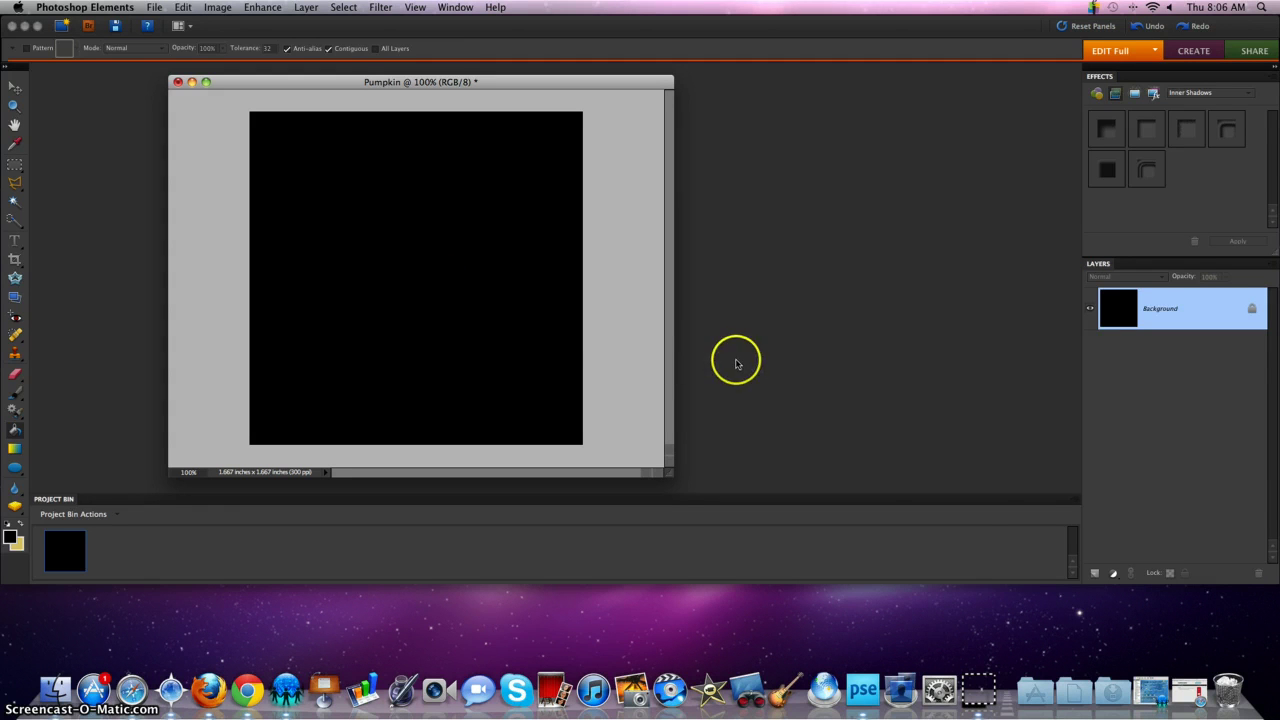
Add a new transparent Layer 1 above the black Background and select it.
click(1095, 573)
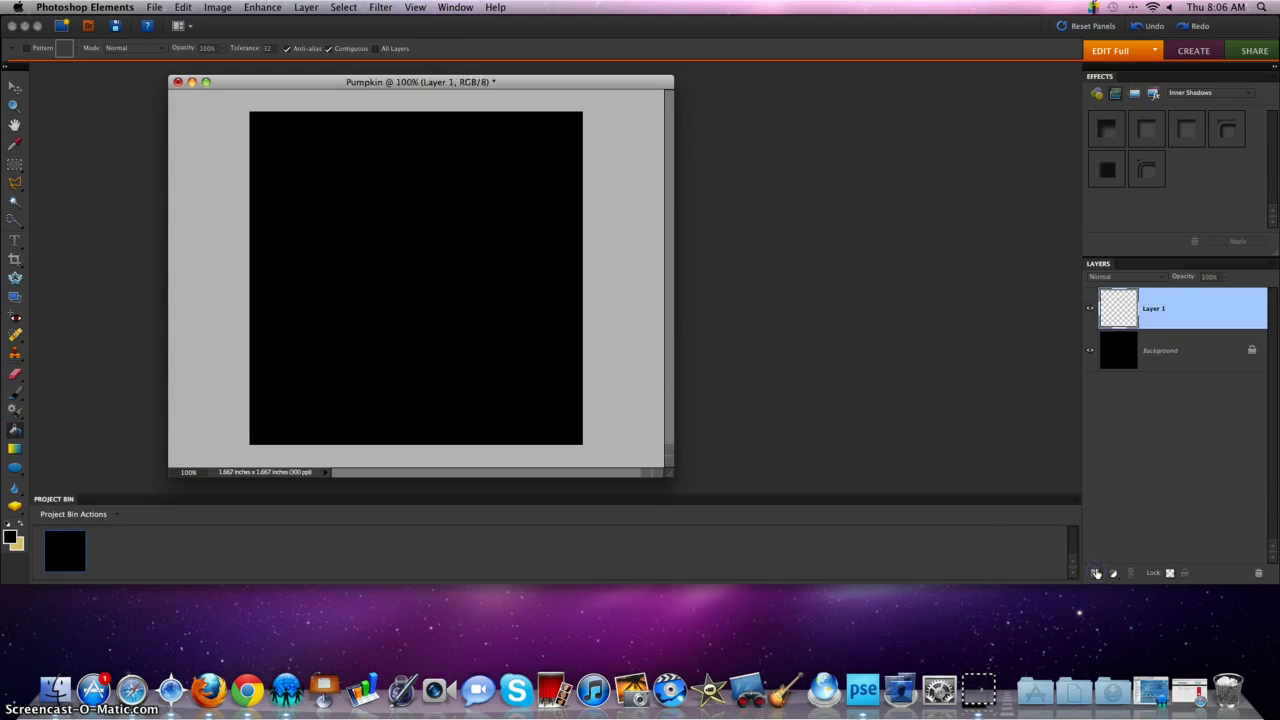
click(1117, 307)
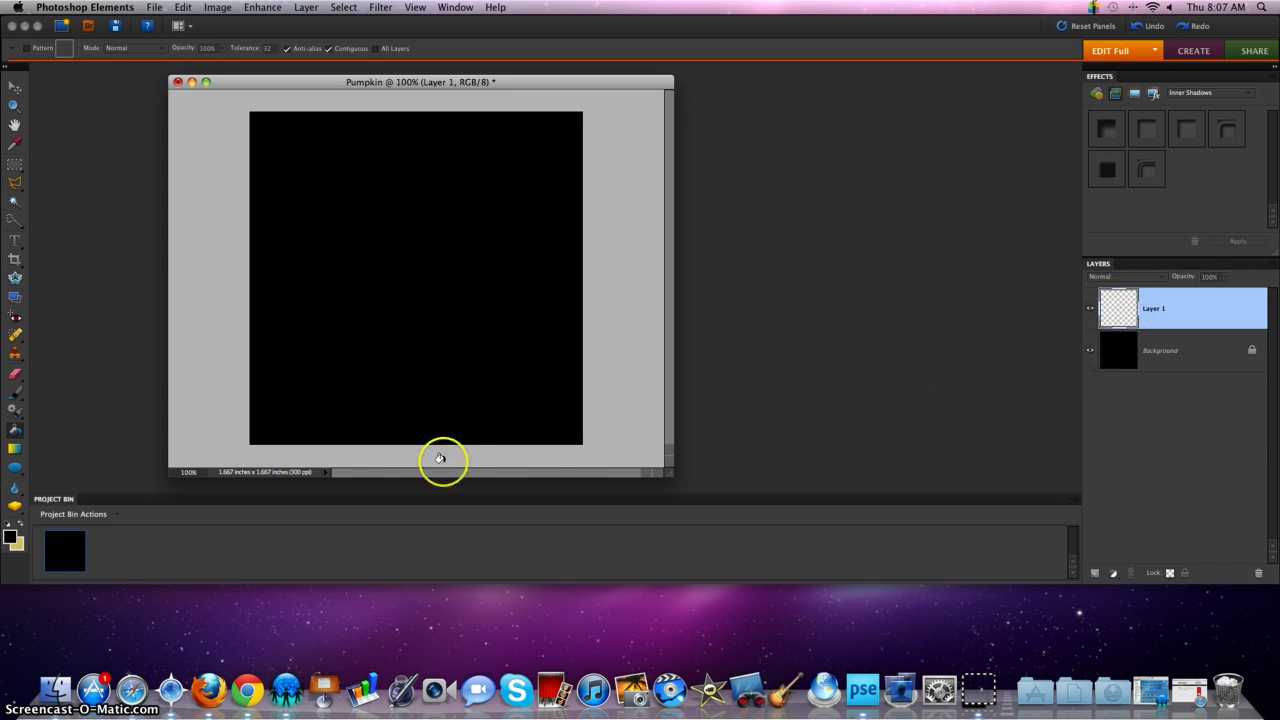
Set the foreground colour to orange-yellow #ffc600.
click(12, 538)
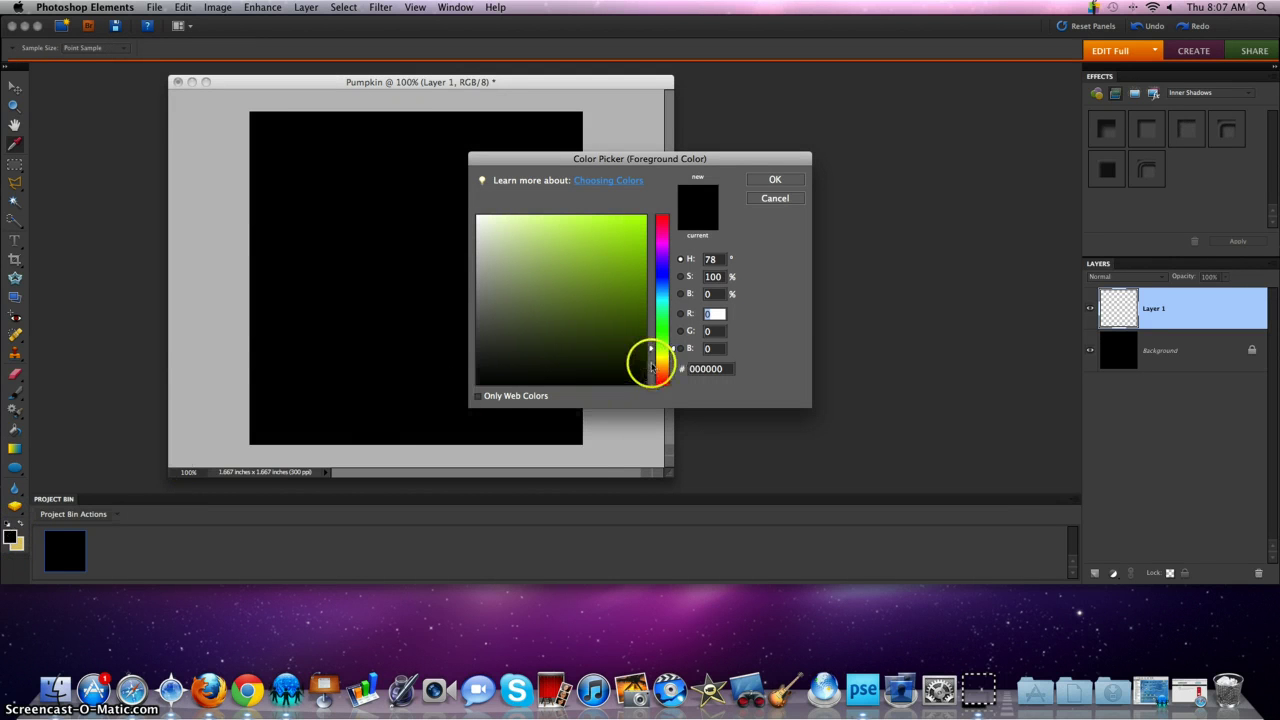
mouse_move(580, 282)
mouse_down()
mouse_move(634, 214)
mouse_move(662, 216)
mouse_up()
click(775, 178)
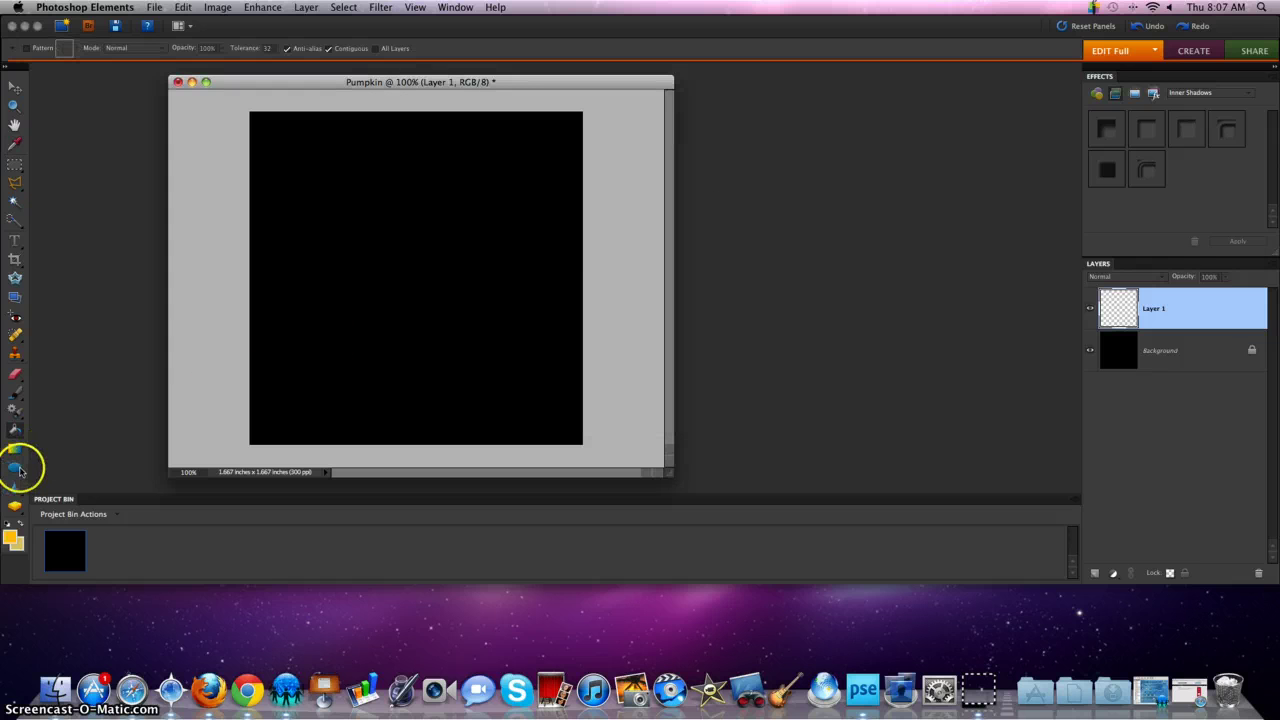
Draw a large circle over the black canvas with the Ellipse Tool.
drag(17, 474, 20, 468)
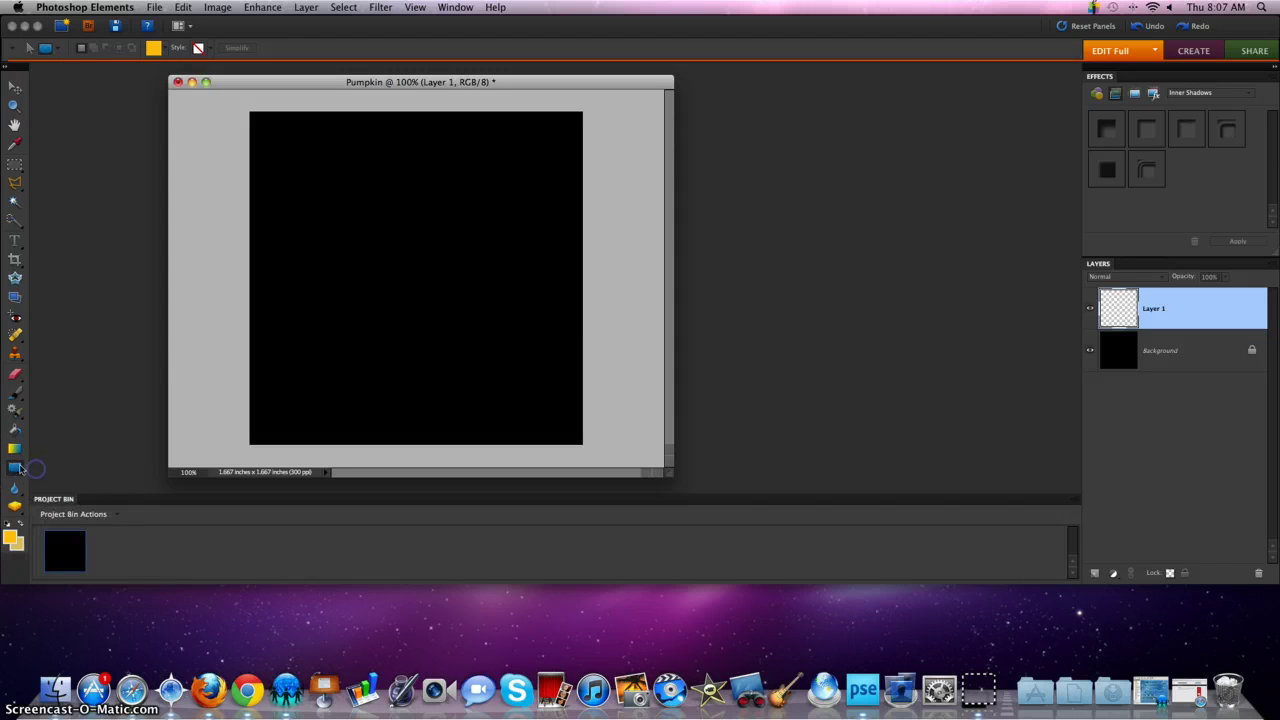
click(16, 472)
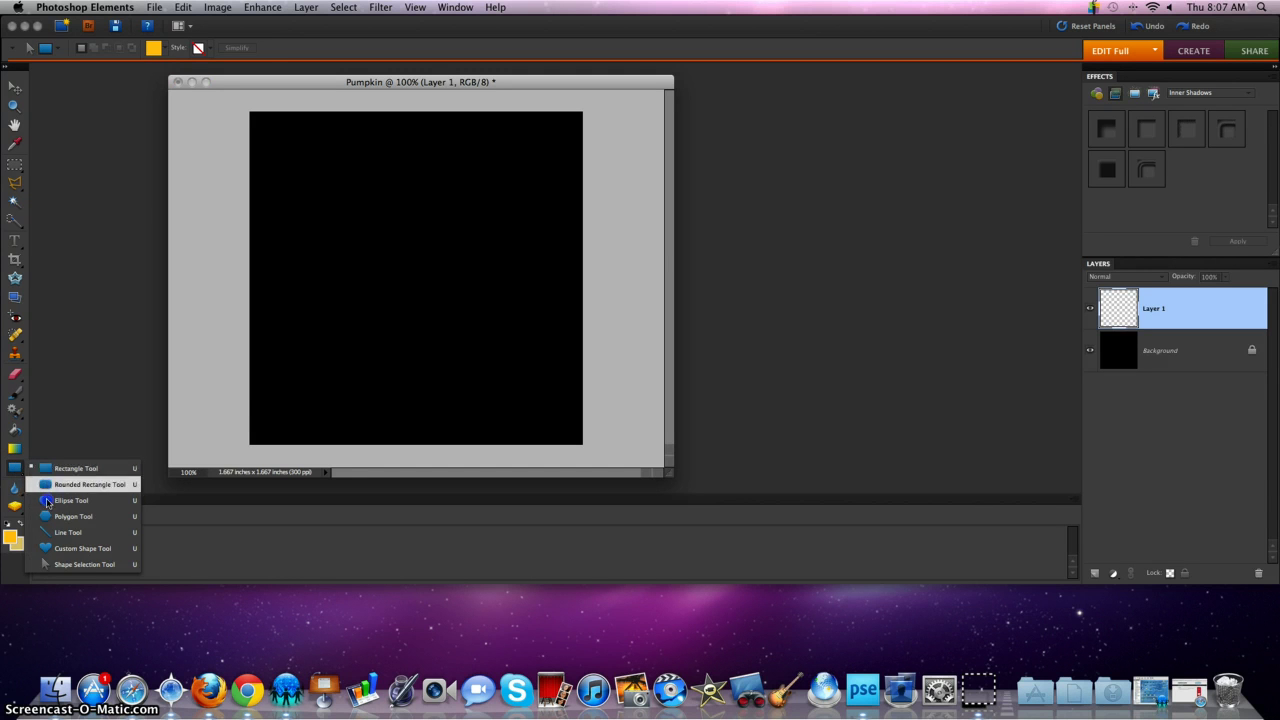
click(47, 501)
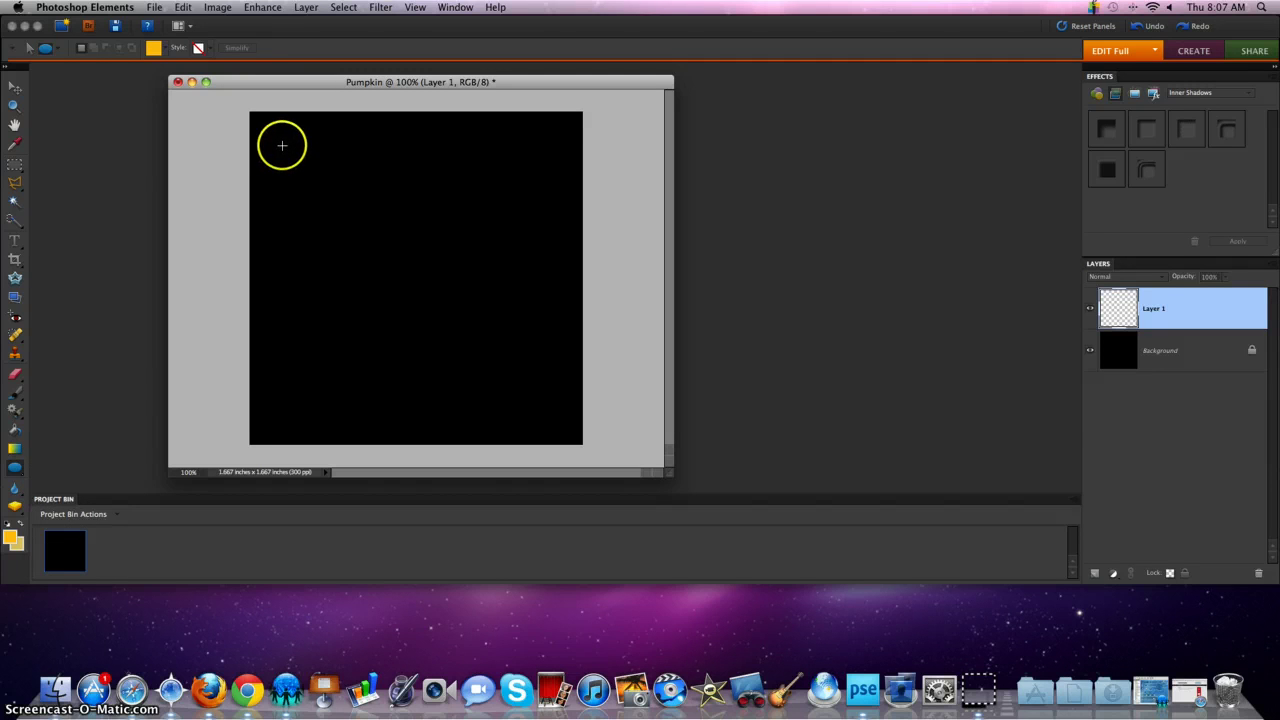
drag(281, 141, 568, 428)
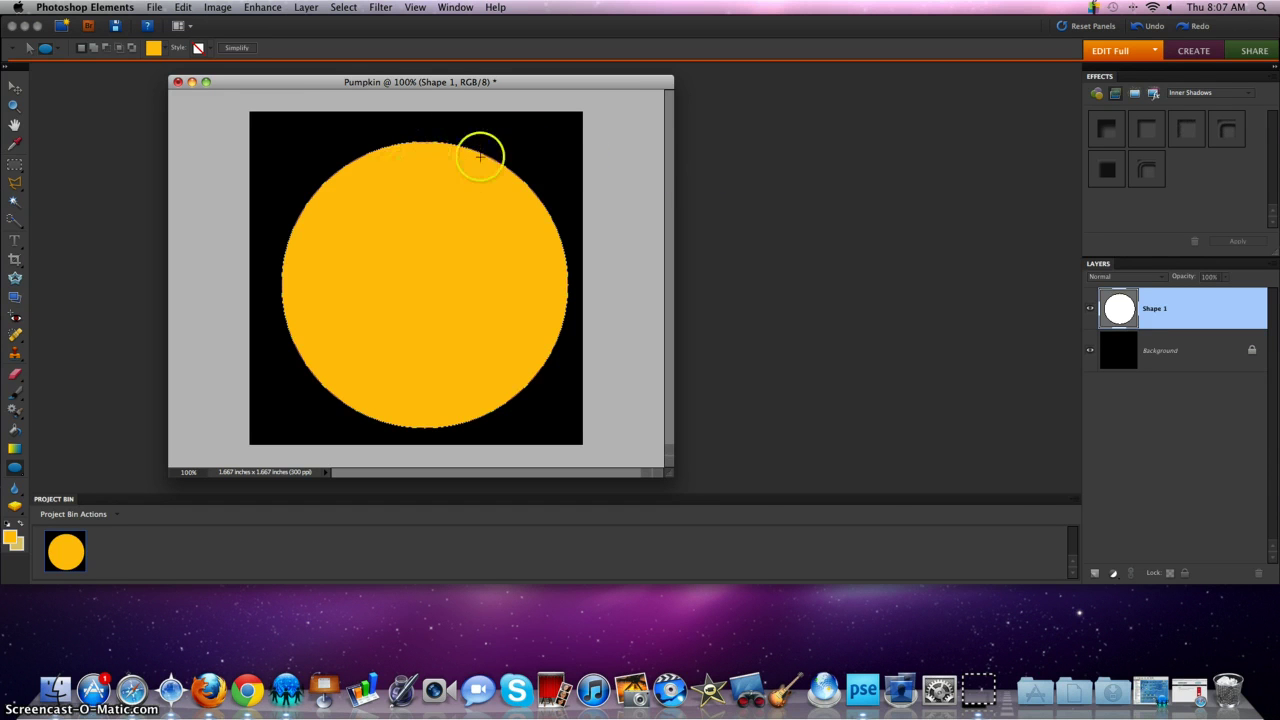
Apply the first (High) Inner Shadows layer style to the orange circle's Shape 1 layer.
click(1103, 95)
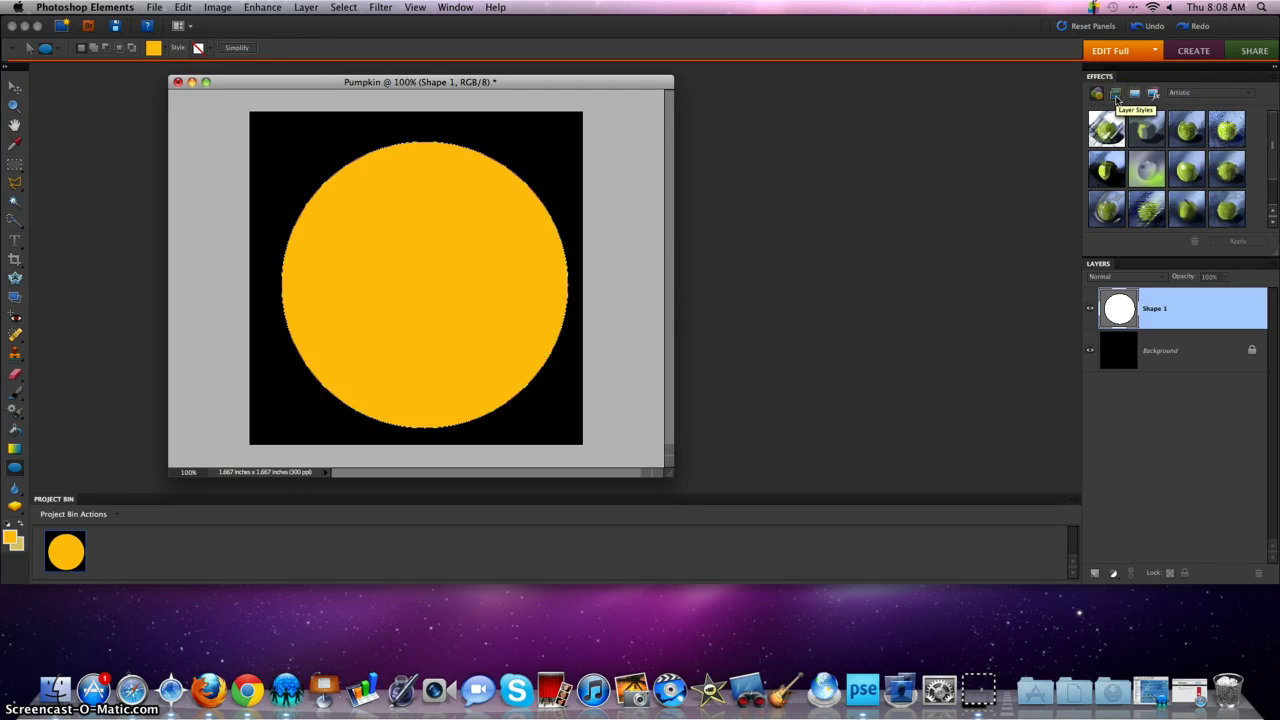
click(1116, 97)
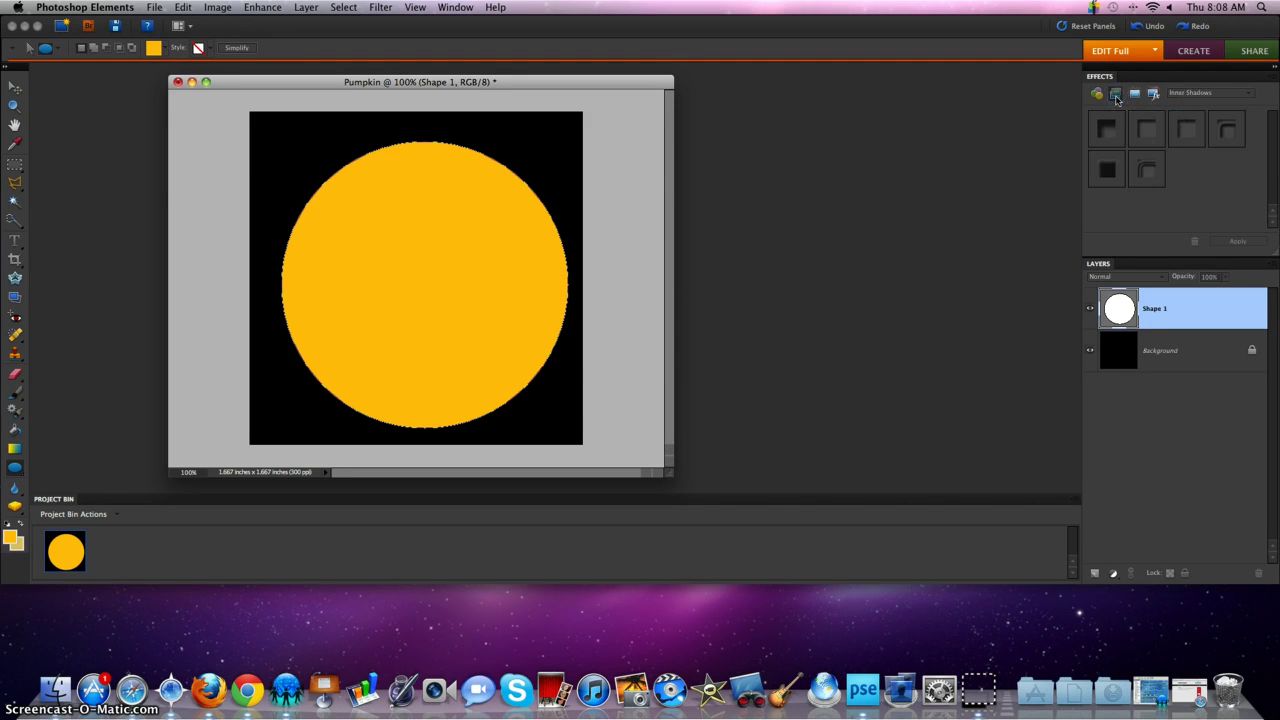
click(1205, 93)
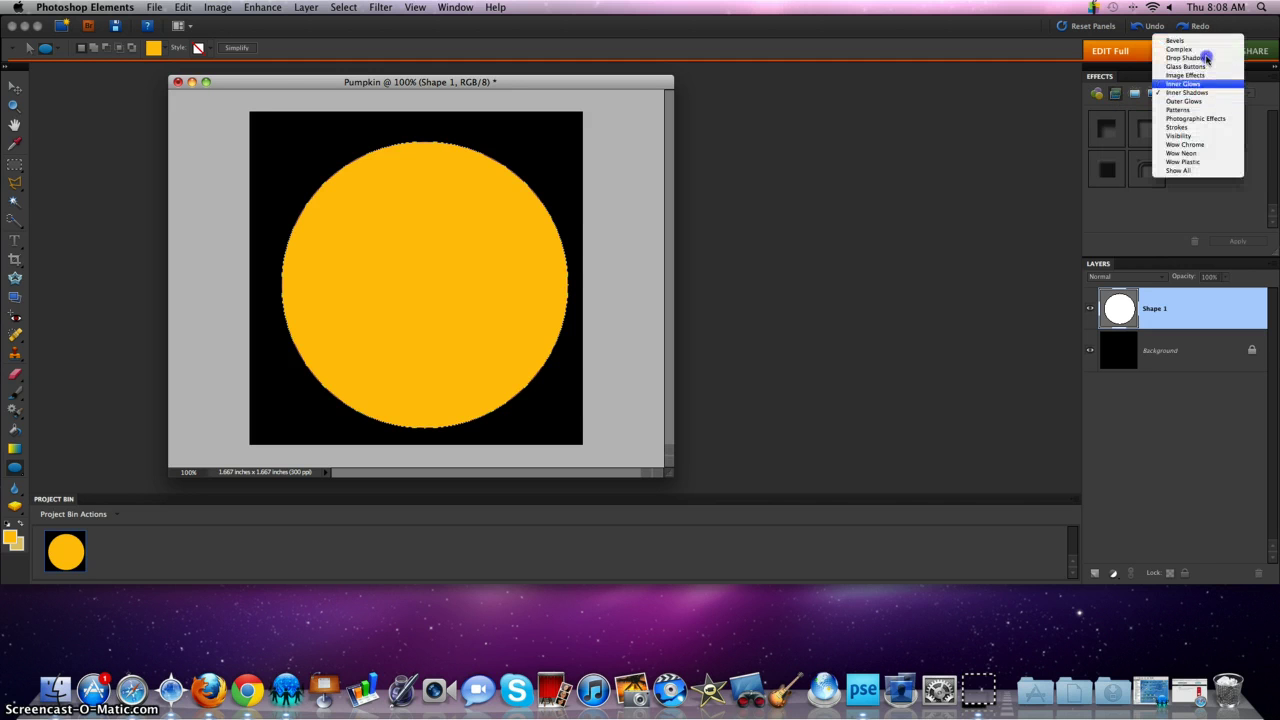
click(1205, 41)
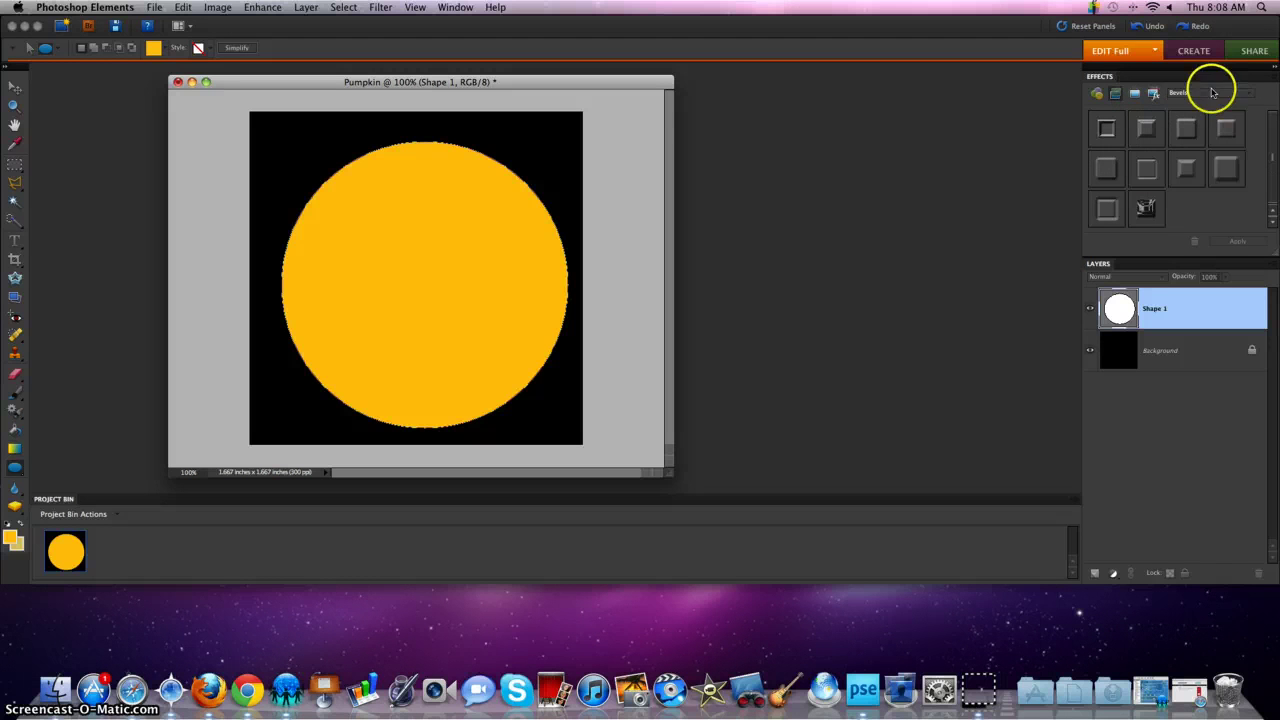
click(1208, 94)
drag(1208, 97, 1193, 146)
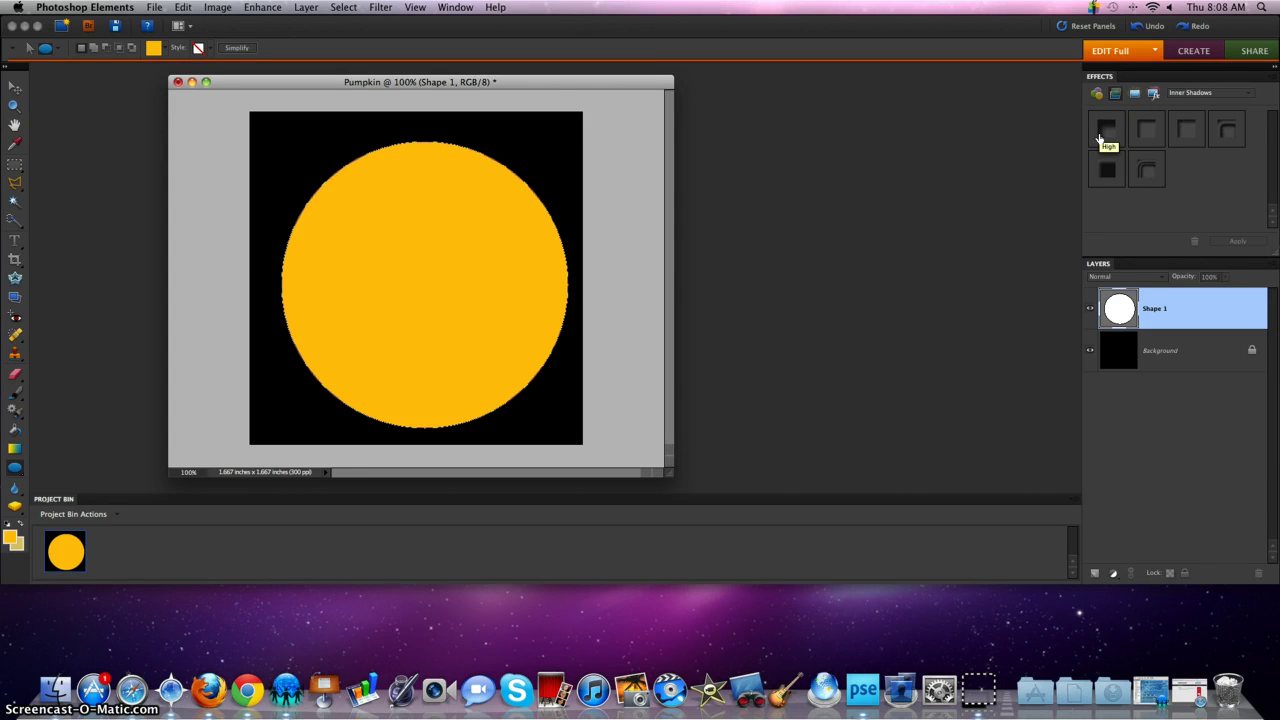
double_click(1100, 133)
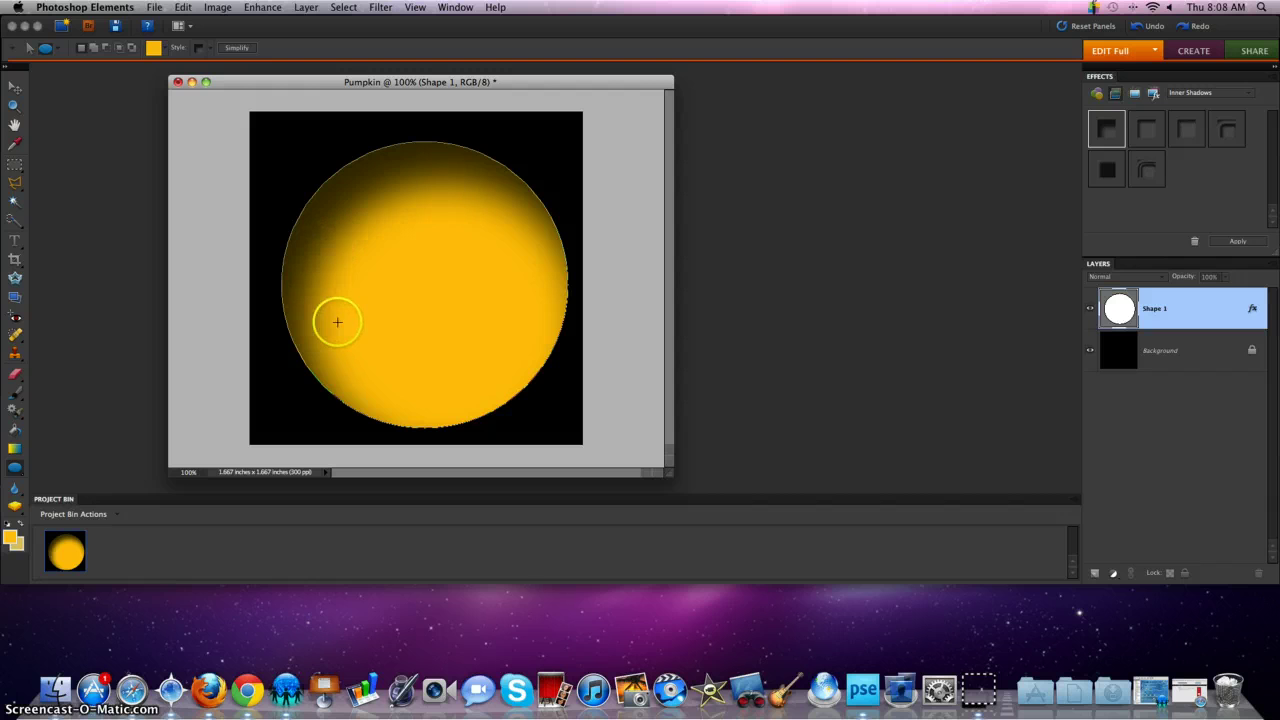
Draw a tall ellipse, centre it on the pumpkin and stretch its sides out to the circle's edges.
click(17, 470)
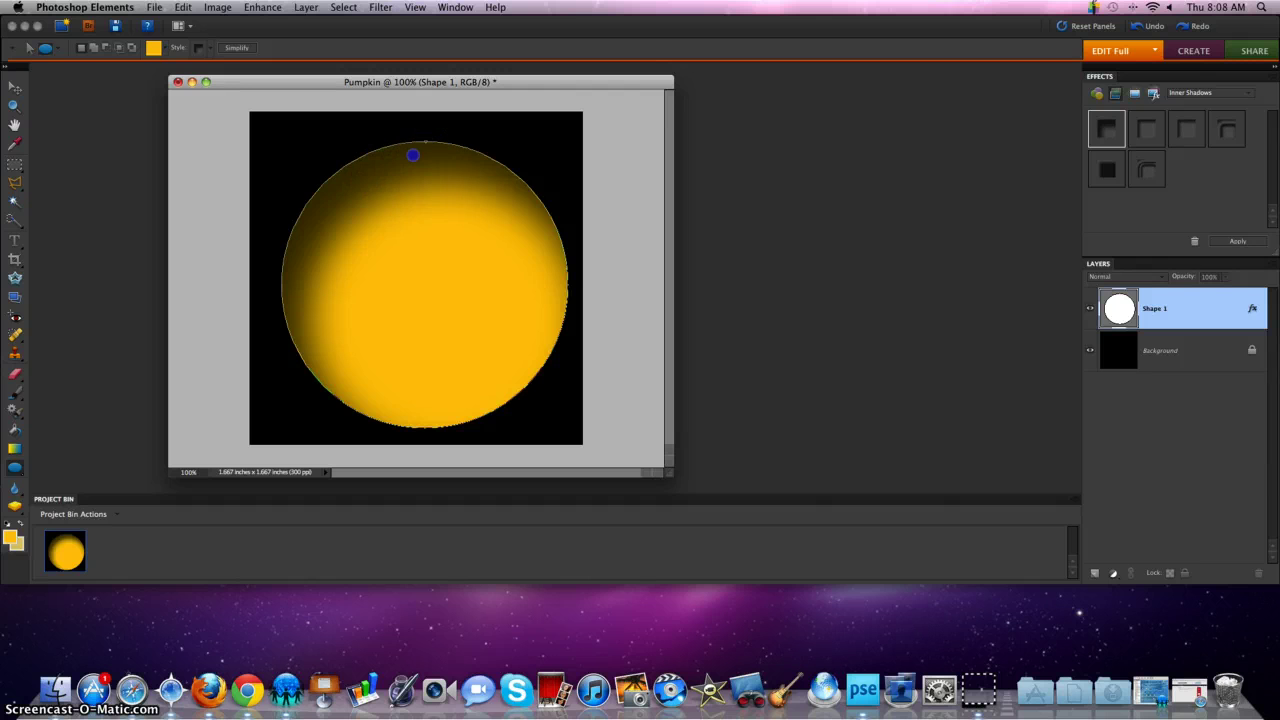
drag(383, 288, 301, 432)
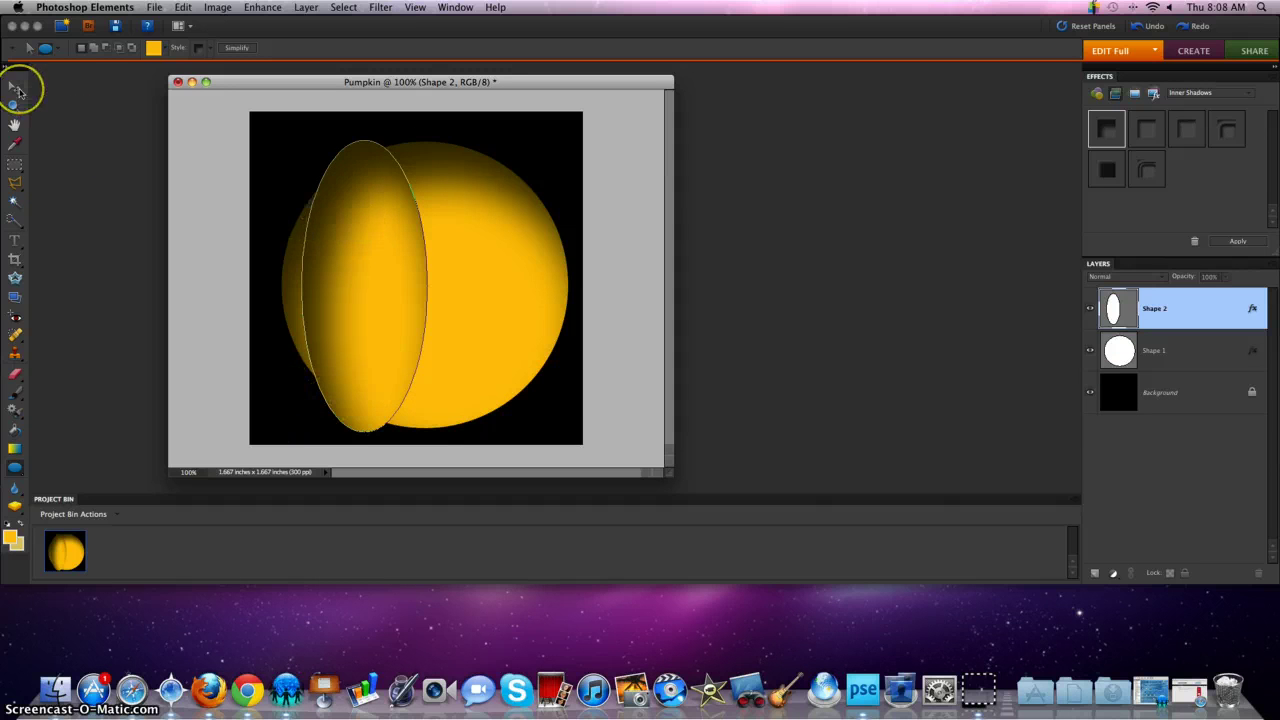
click(16, 88)
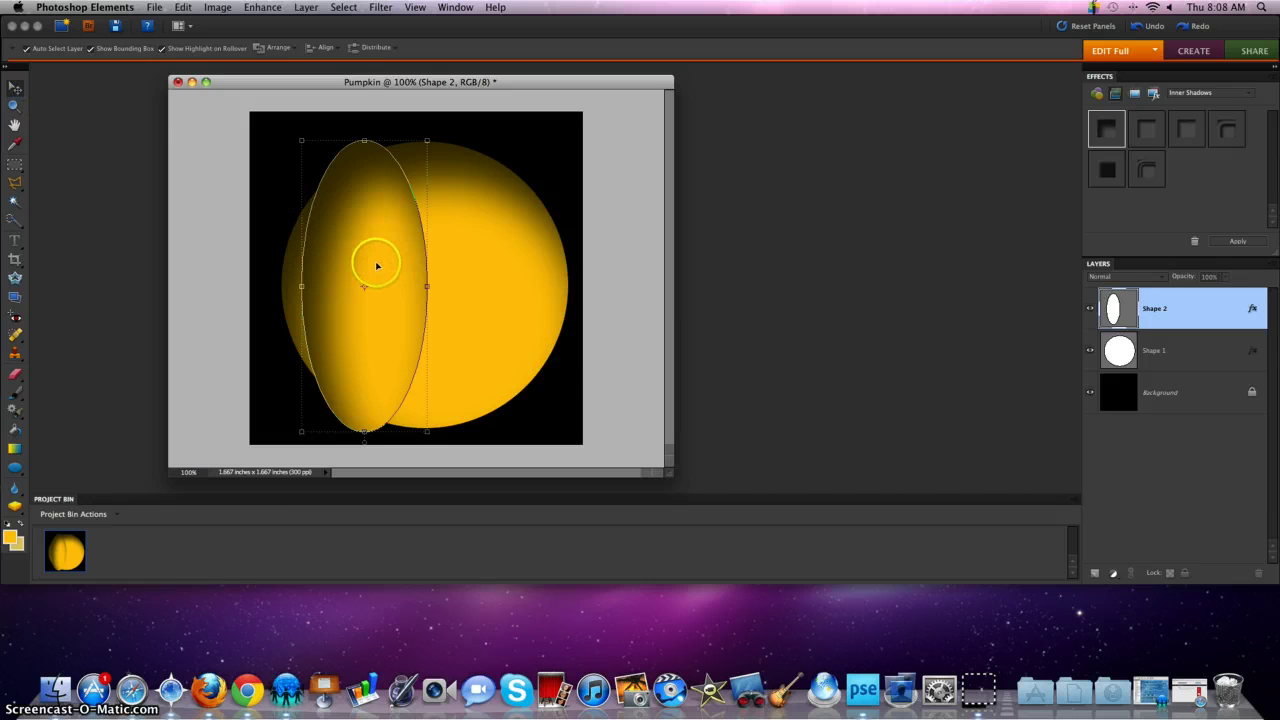
drag(377, 265, 429, 251)
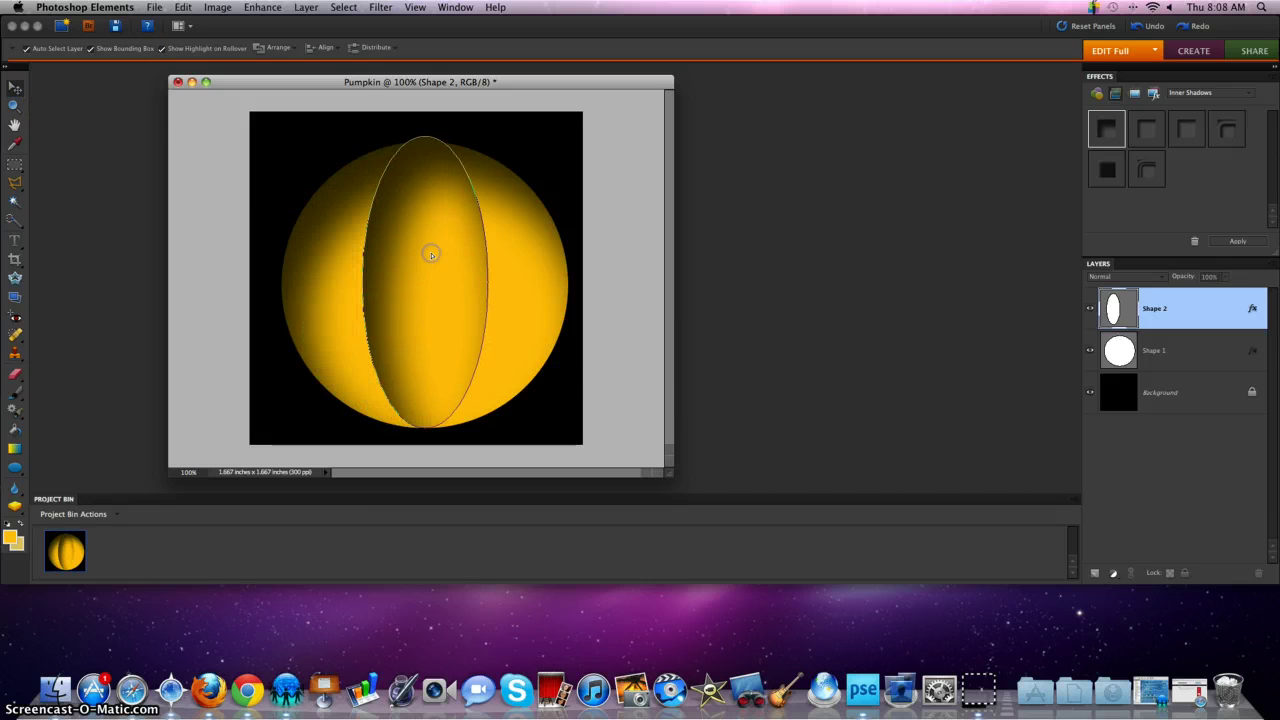
drag(423, 137, 426, 141)
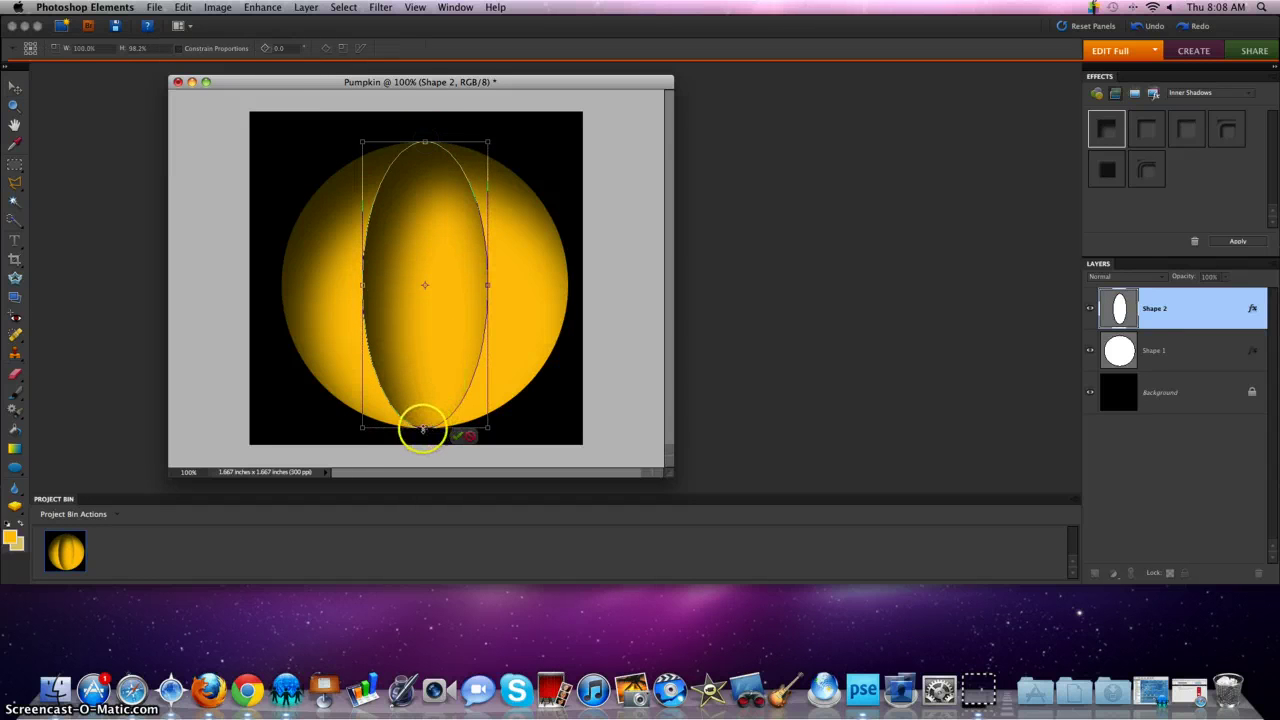
drag(424, 428, 424, 424)
drag(361, 285, 316, 286)
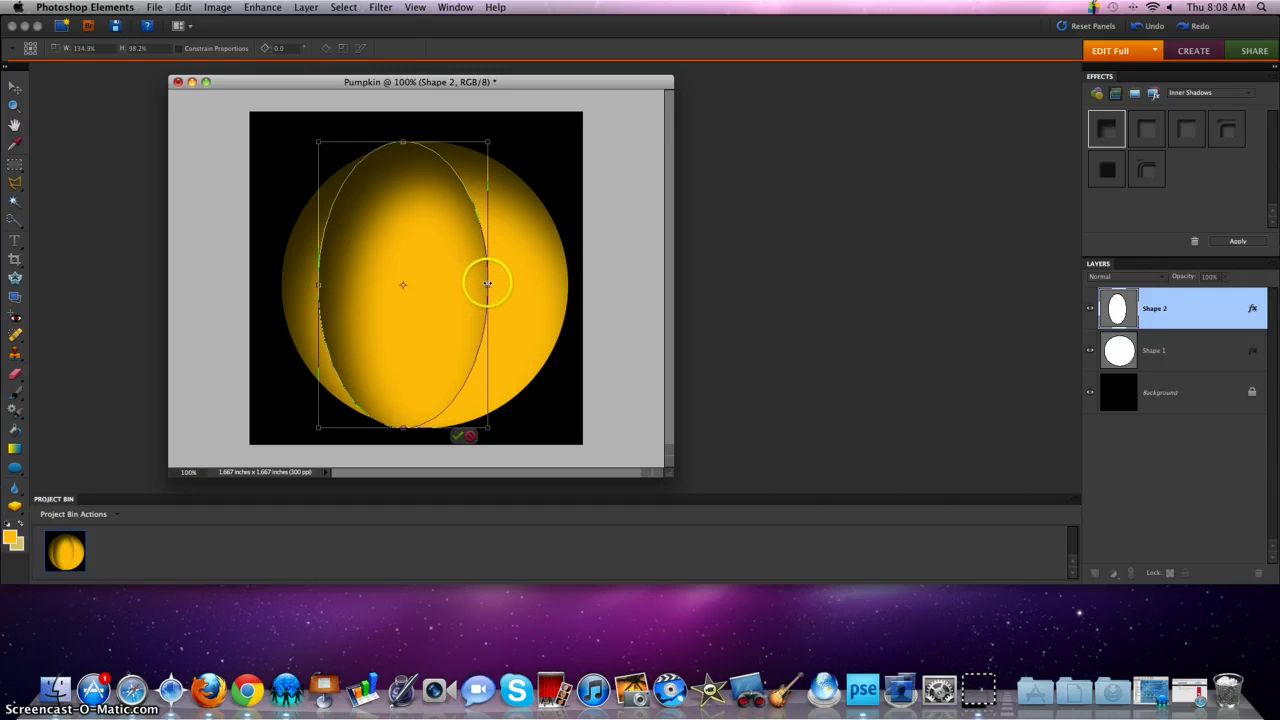
drag(487, 284, 532, 284)
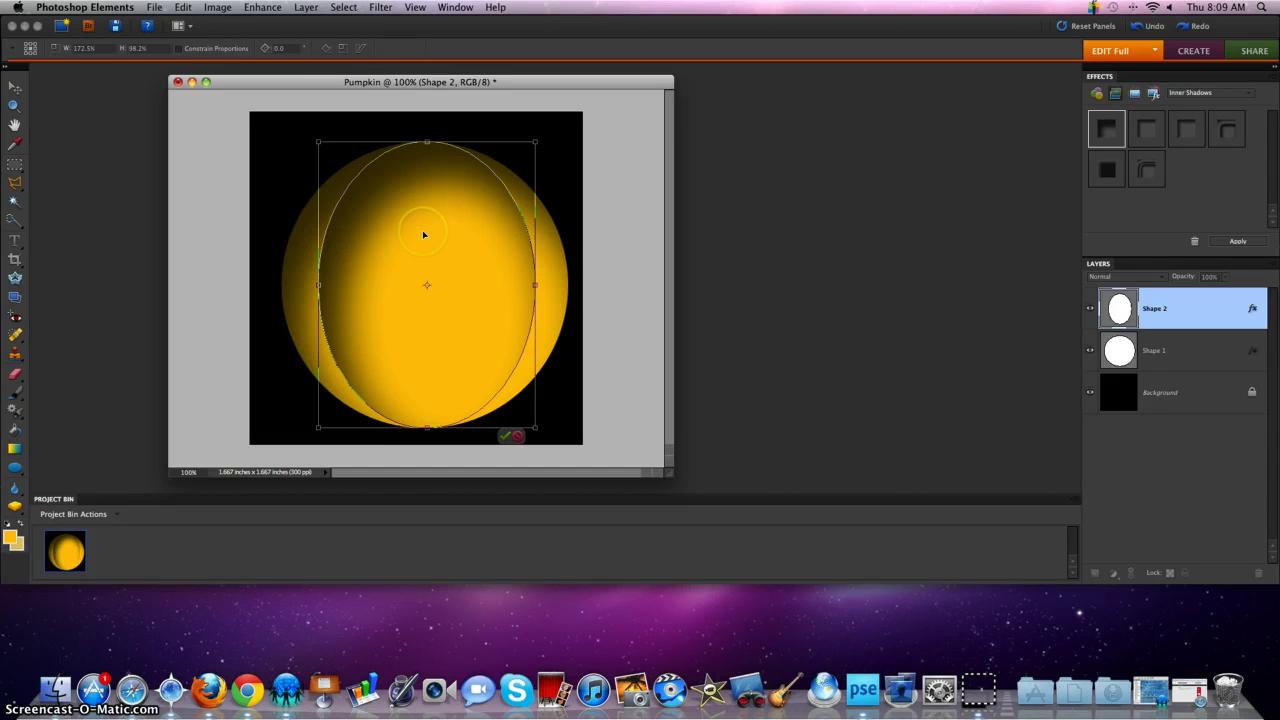
click(507, 440)
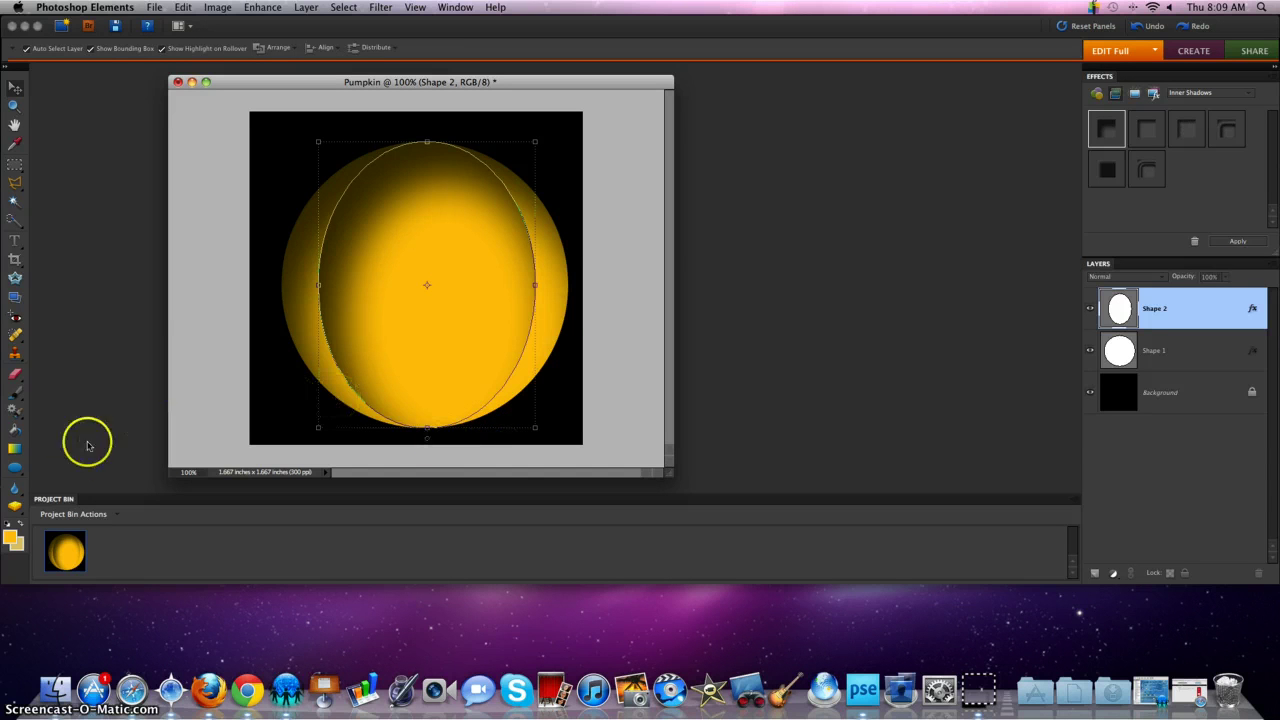
Add a third ellipse, centre it and widen it to form another rib.
click(12, 470)
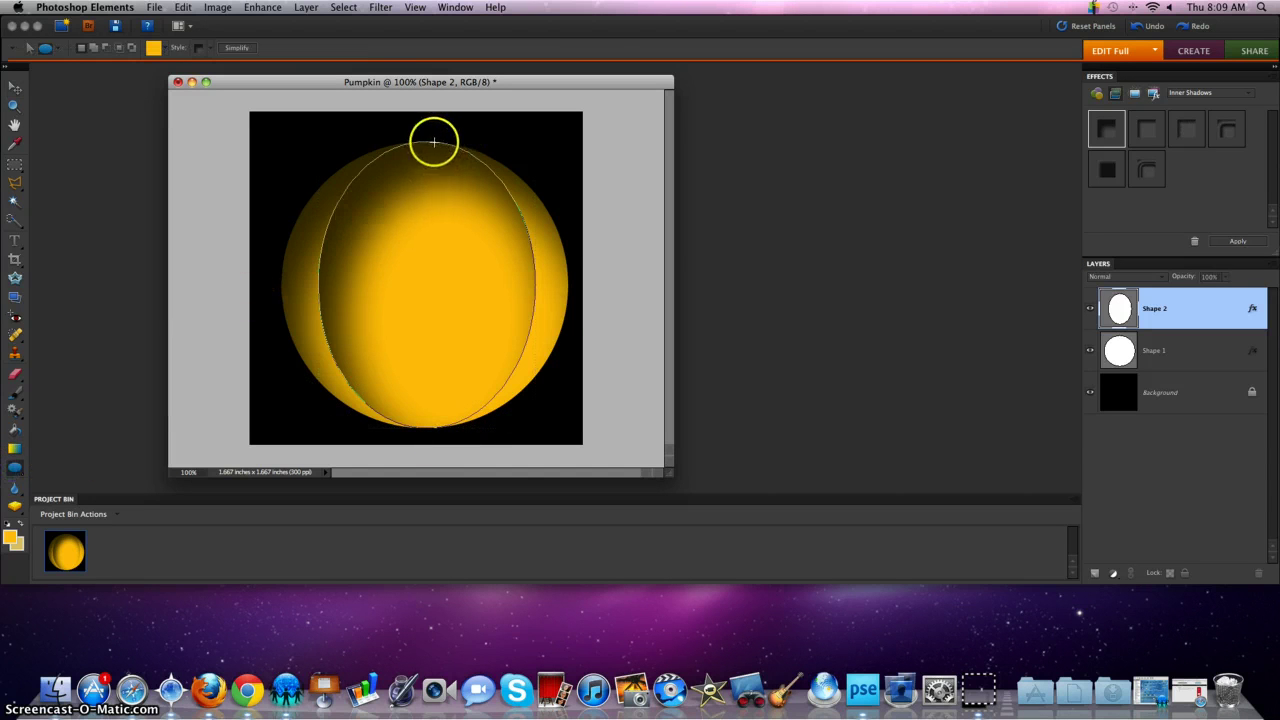
drag(428, 143, 363, 428)
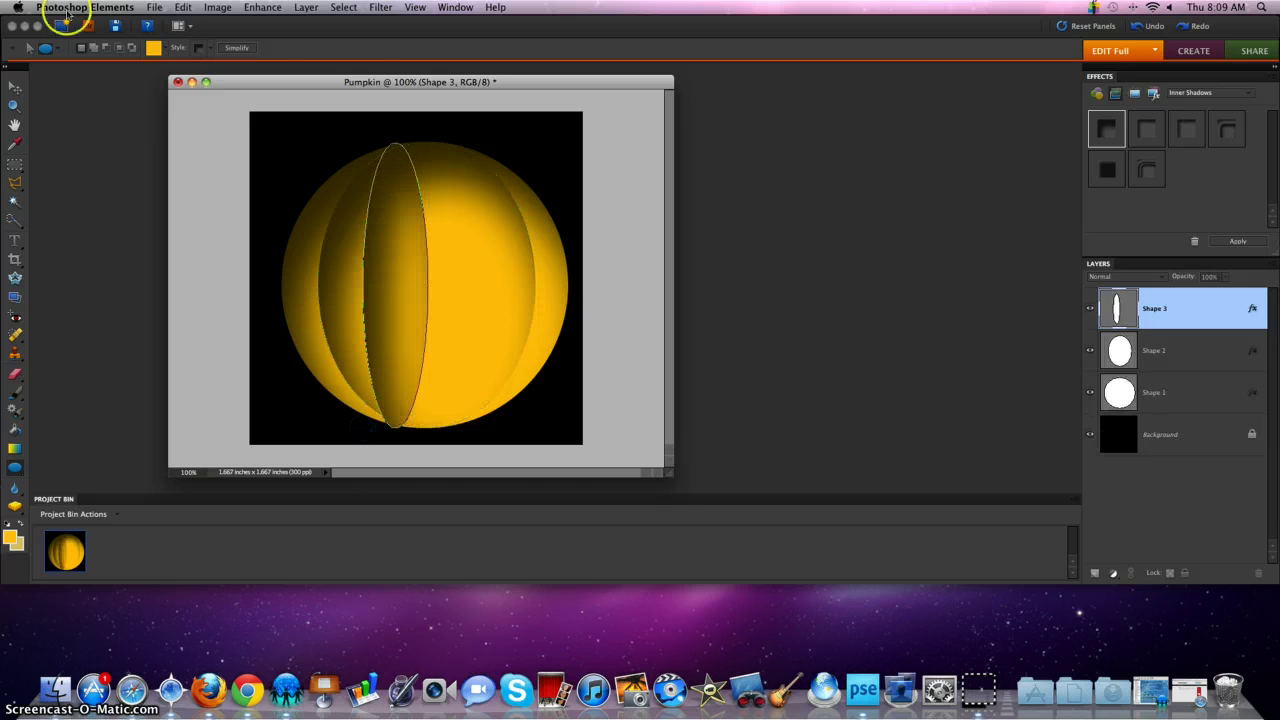
click(14, 90)
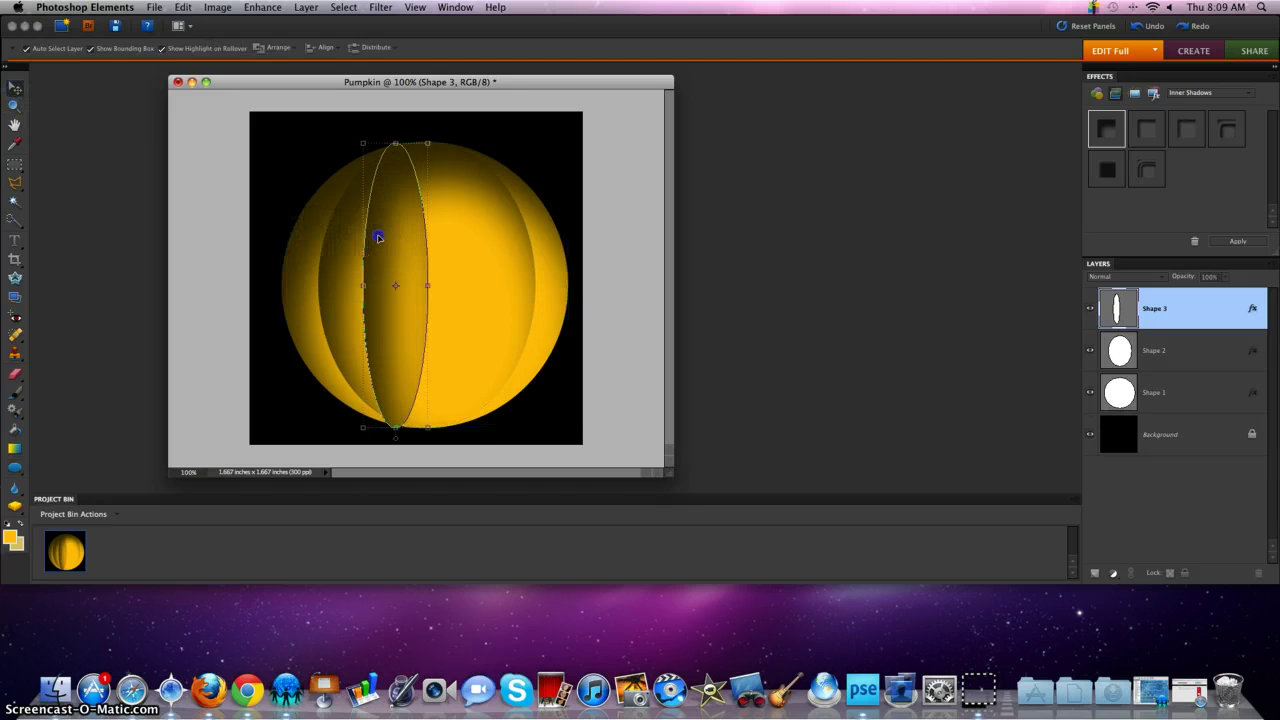
drag(374, 234, 413, 235)
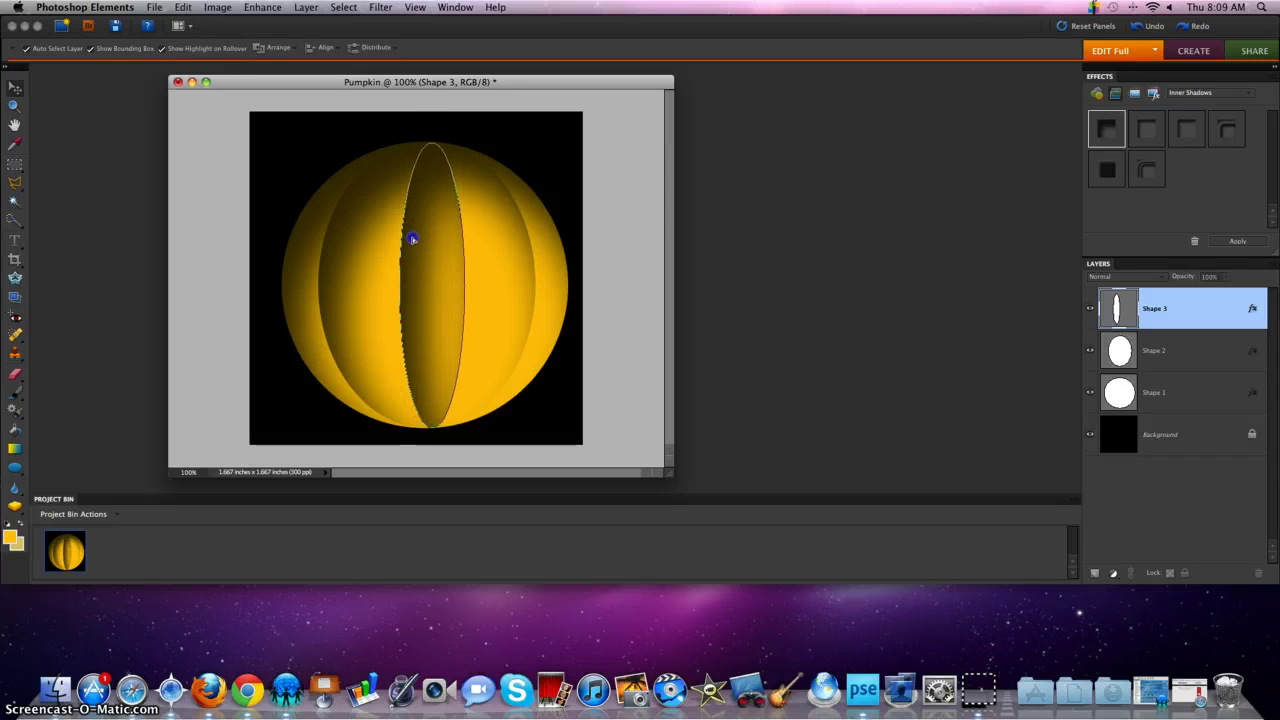
drag(418, 141, 427, 145)
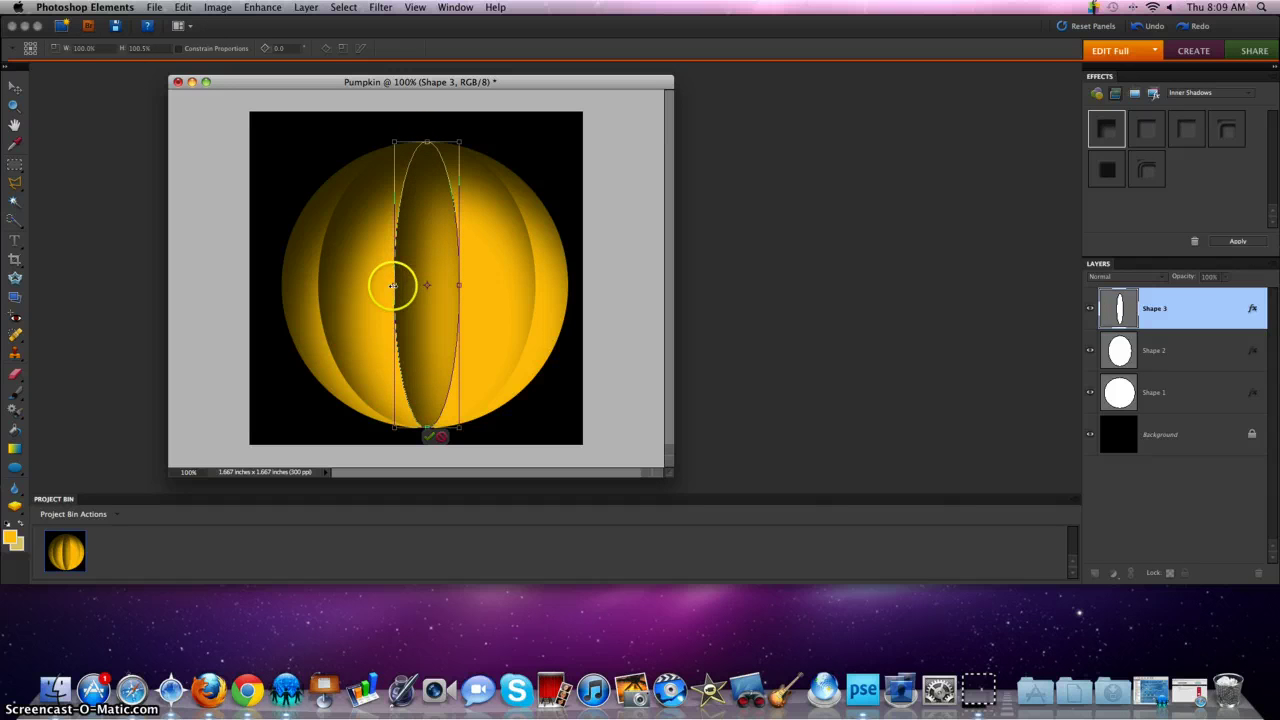
drag(395, 286, 363, 286)
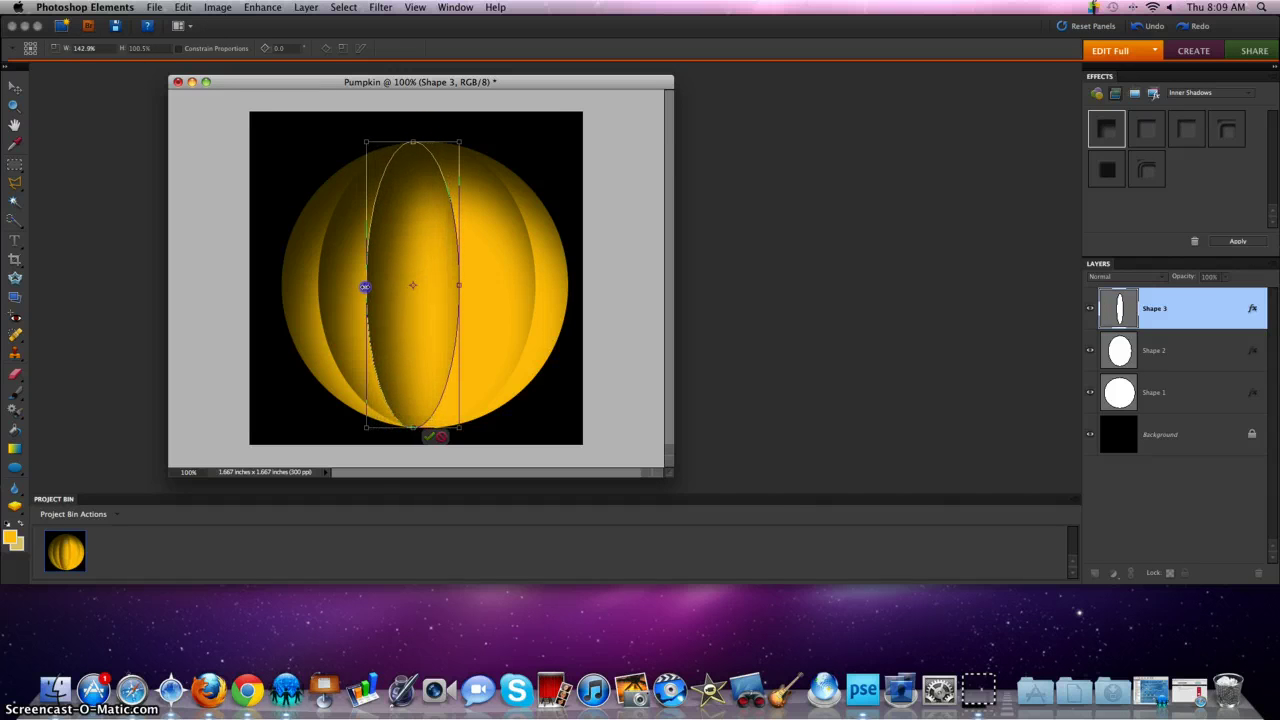
drag(459, 286, 492, 285)
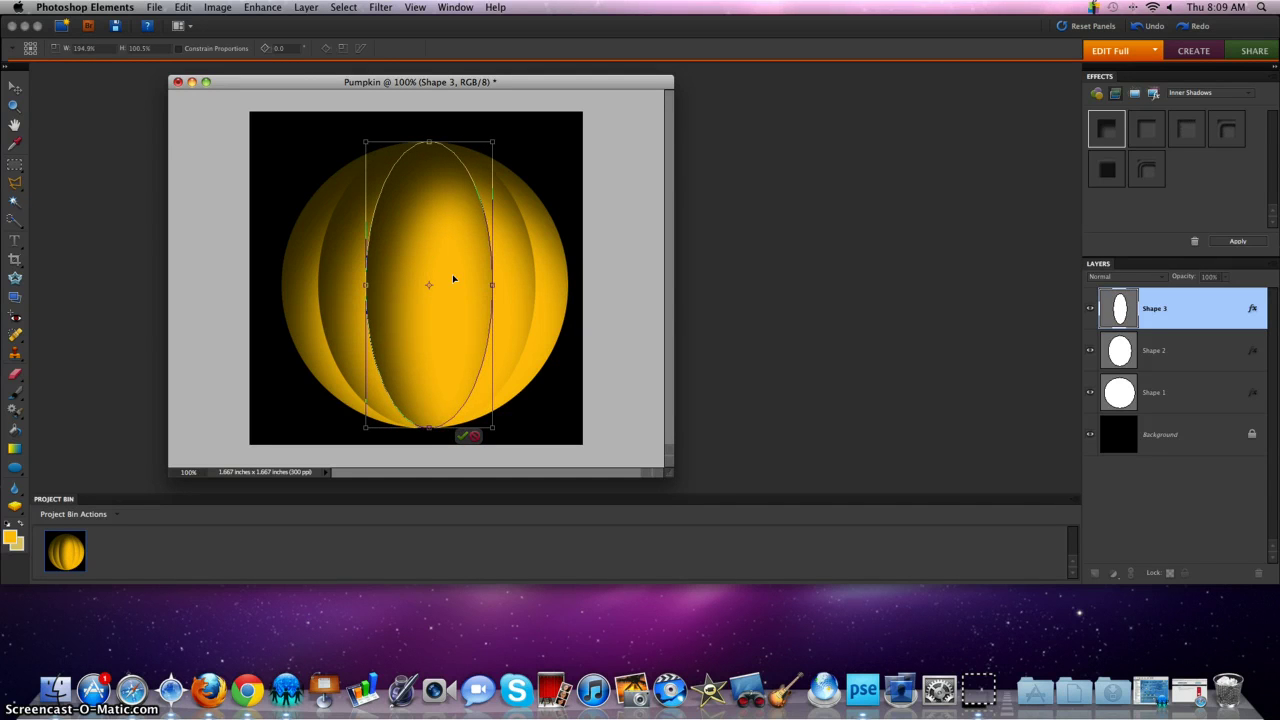
key(Return)
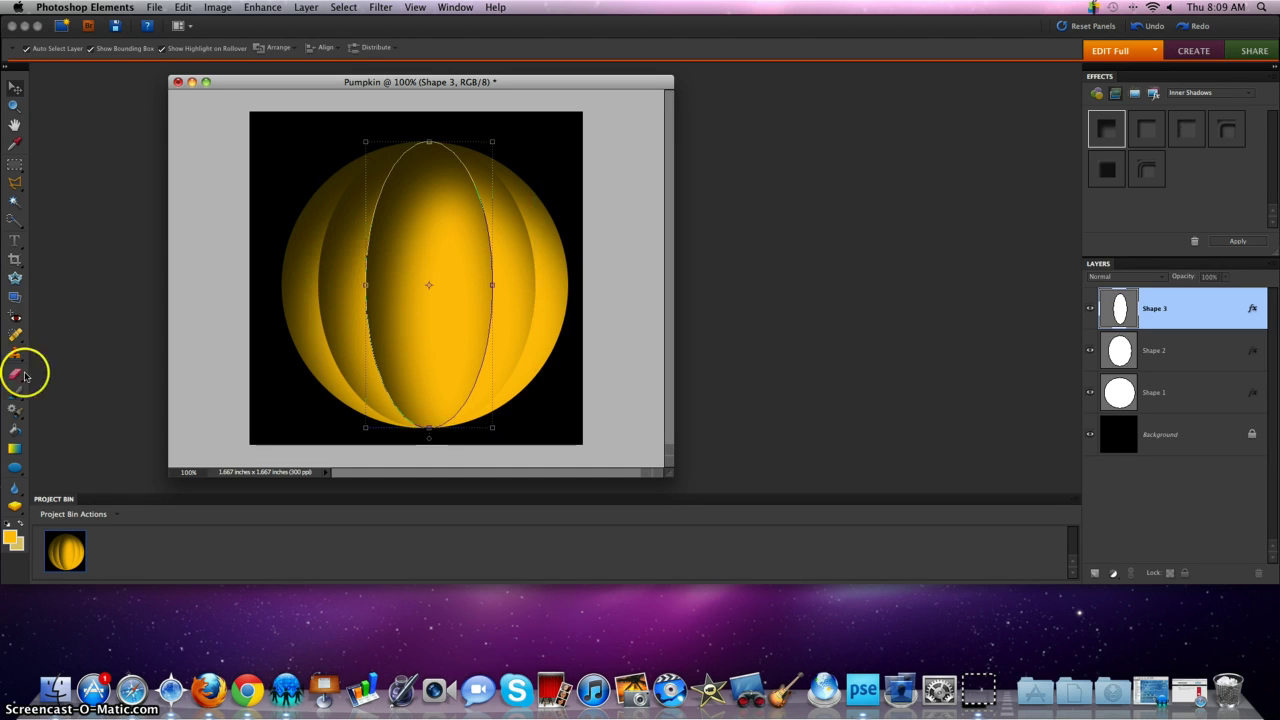
Add a narrow fourth ellipse down the pumpkin's centre, nudged into place and slightly widened.
click(14, 466)
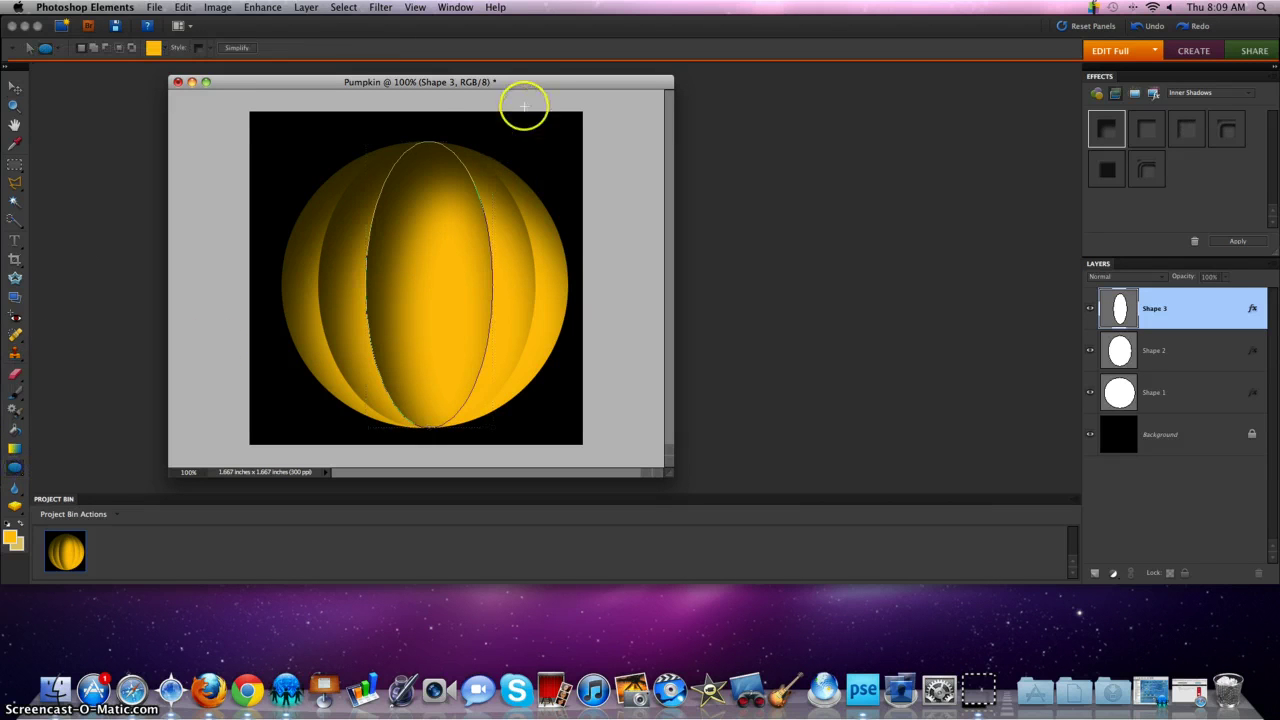
drag(434, 143, 407, 432)
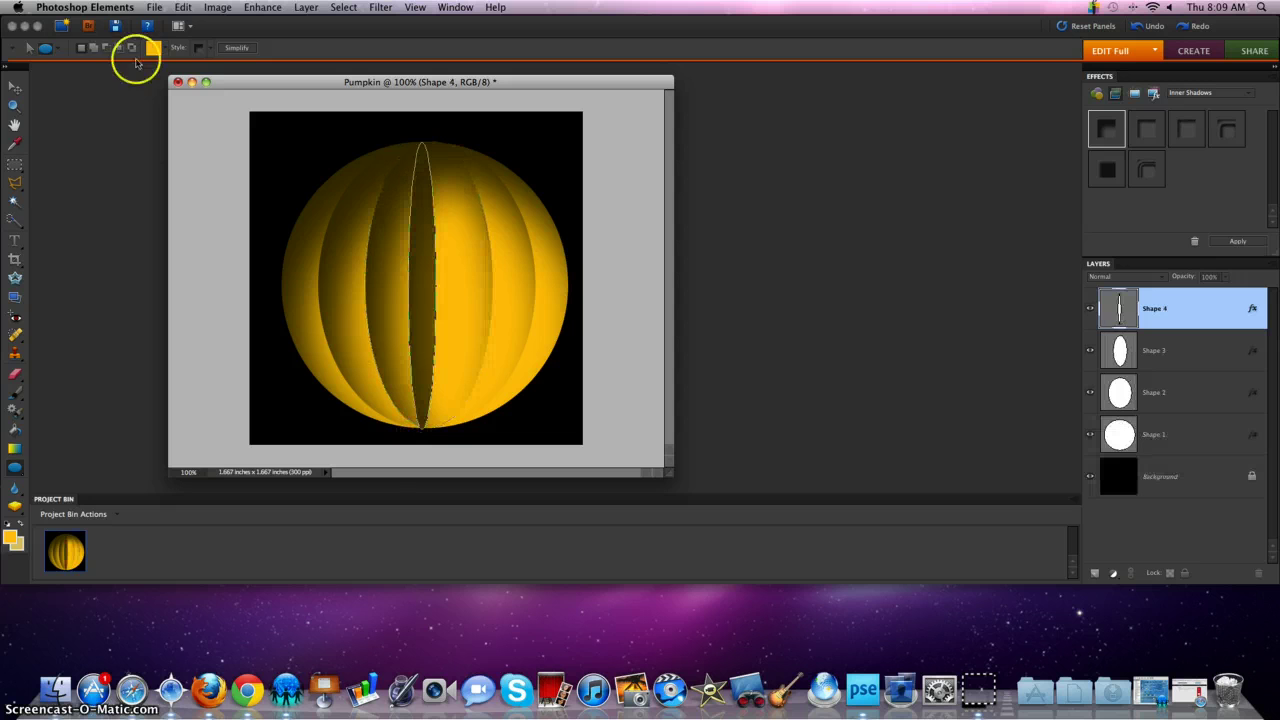
click(14, 86)
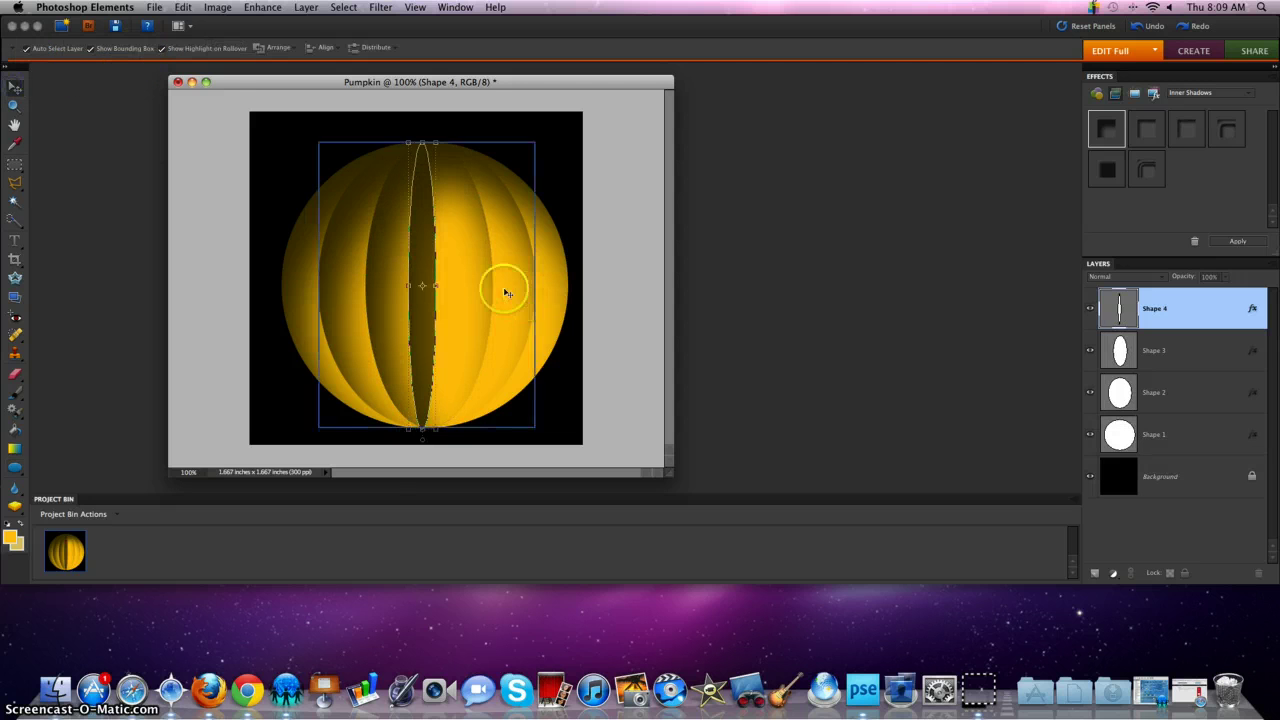
drag(418, 252, 427, 259)
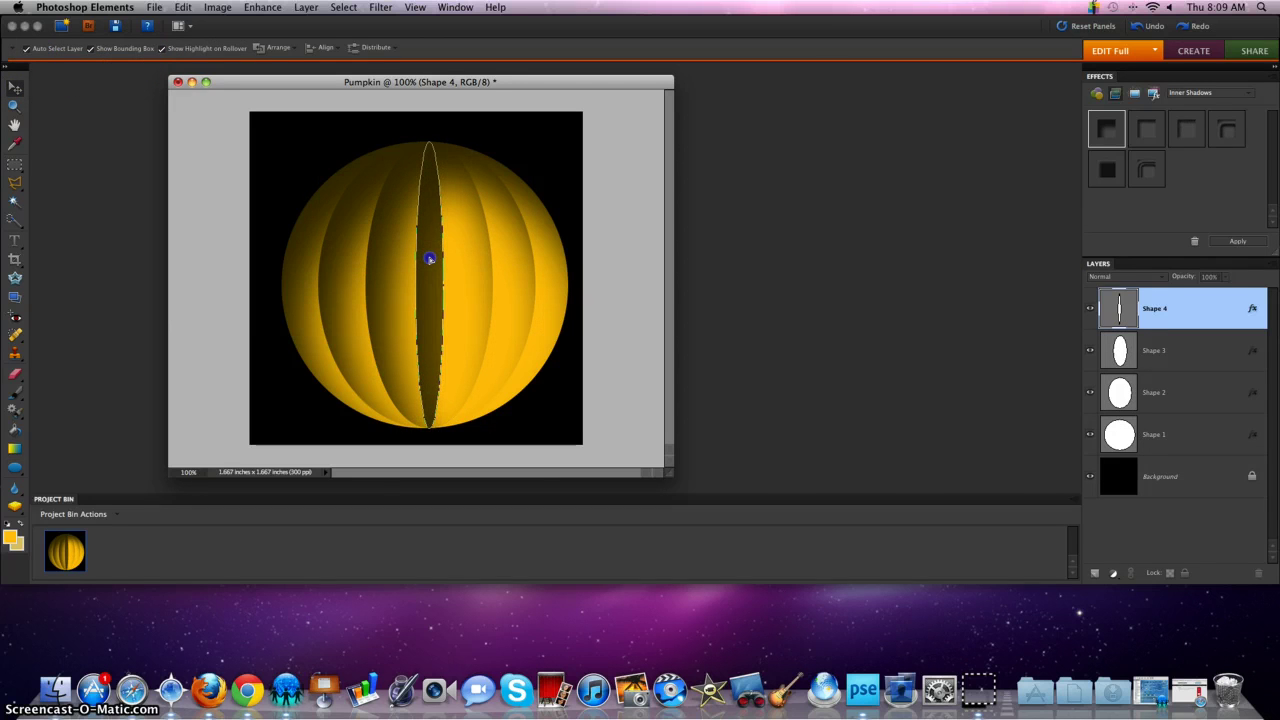
key(shift+Right)
click(430, 259)
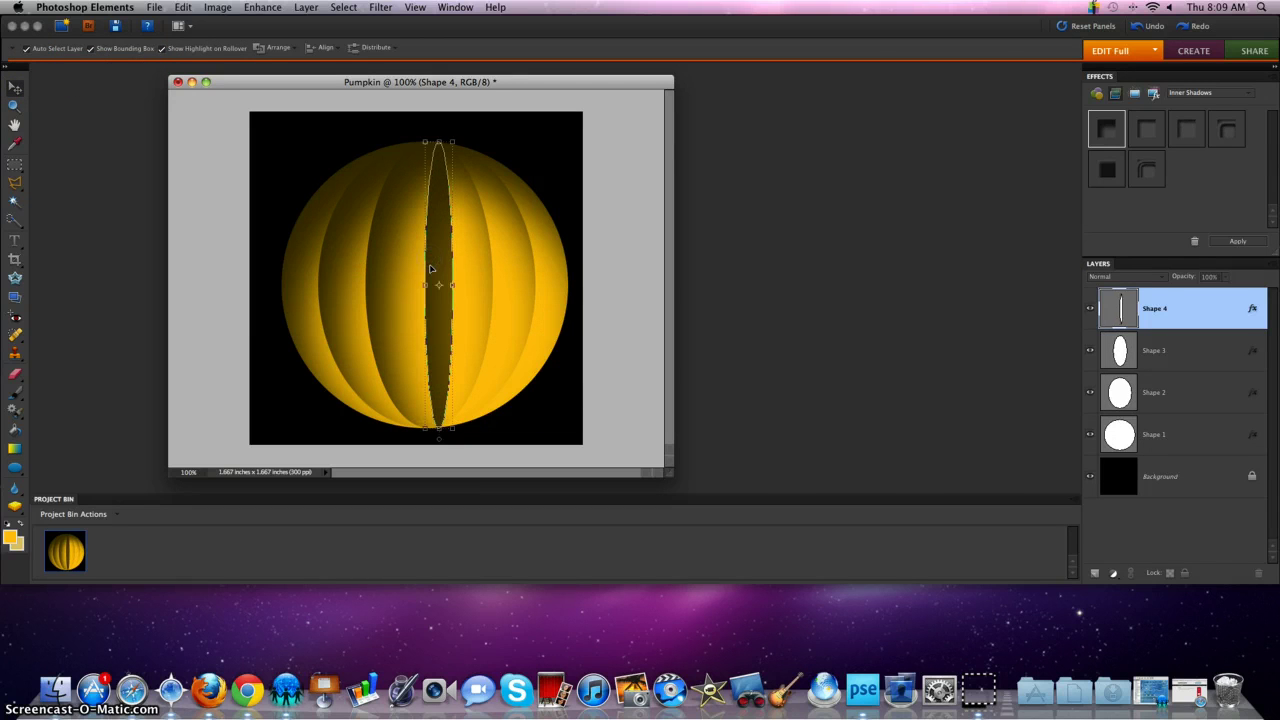
key(Left)
key(Left)
key(Left)
key(Left)
key(Left)
key(Left)
key(Left)
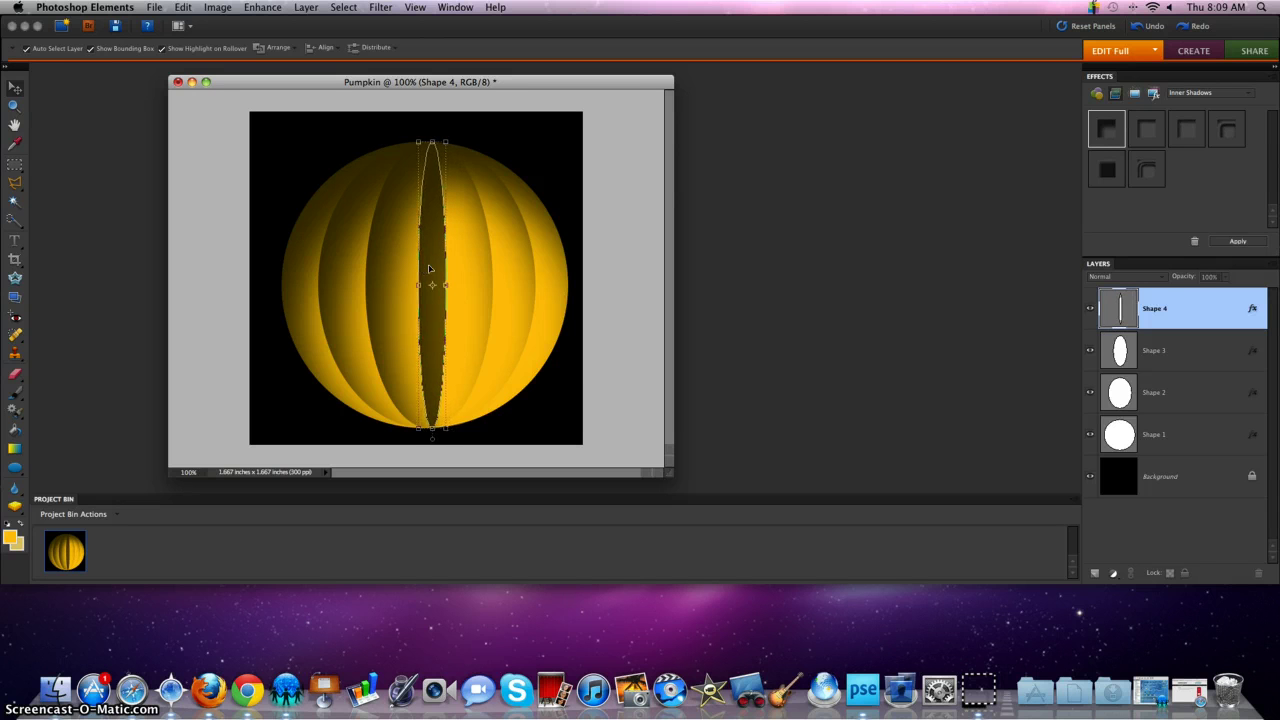
key(Left)
key(Left)
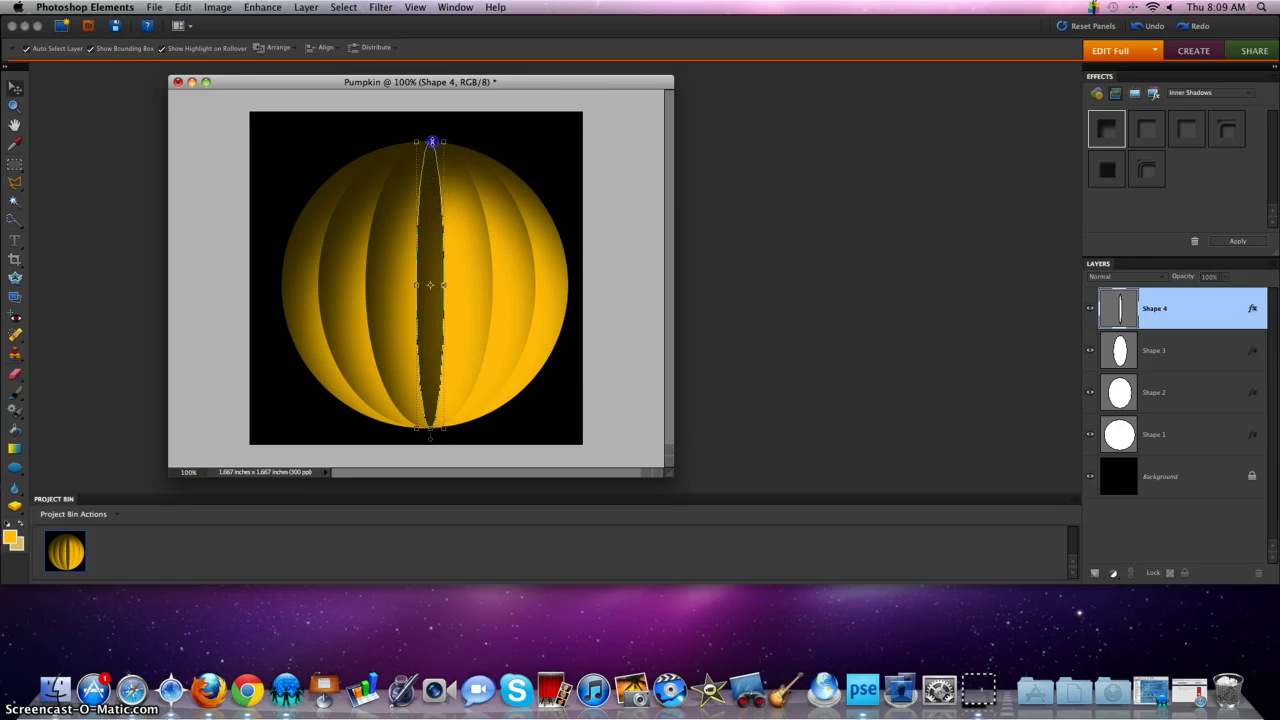
drag(432, 142, 432, 150)
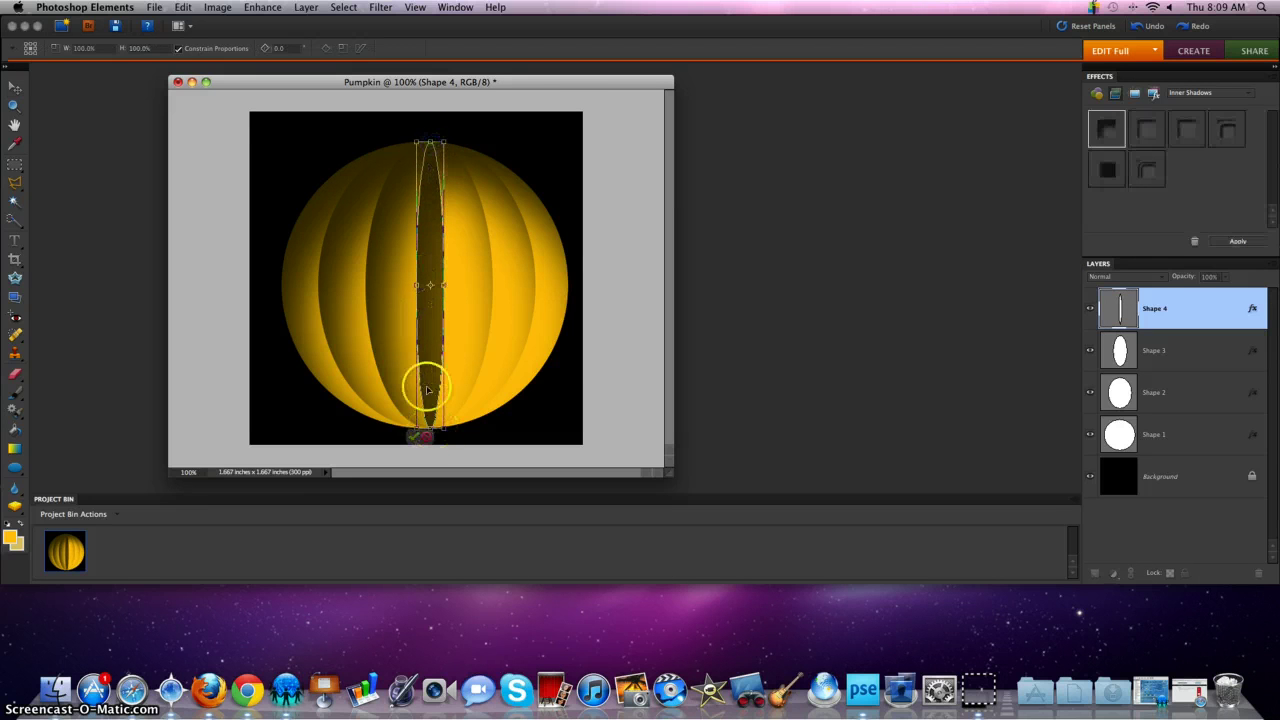
click(414, 283)
drag(414, 283, 454, 286)
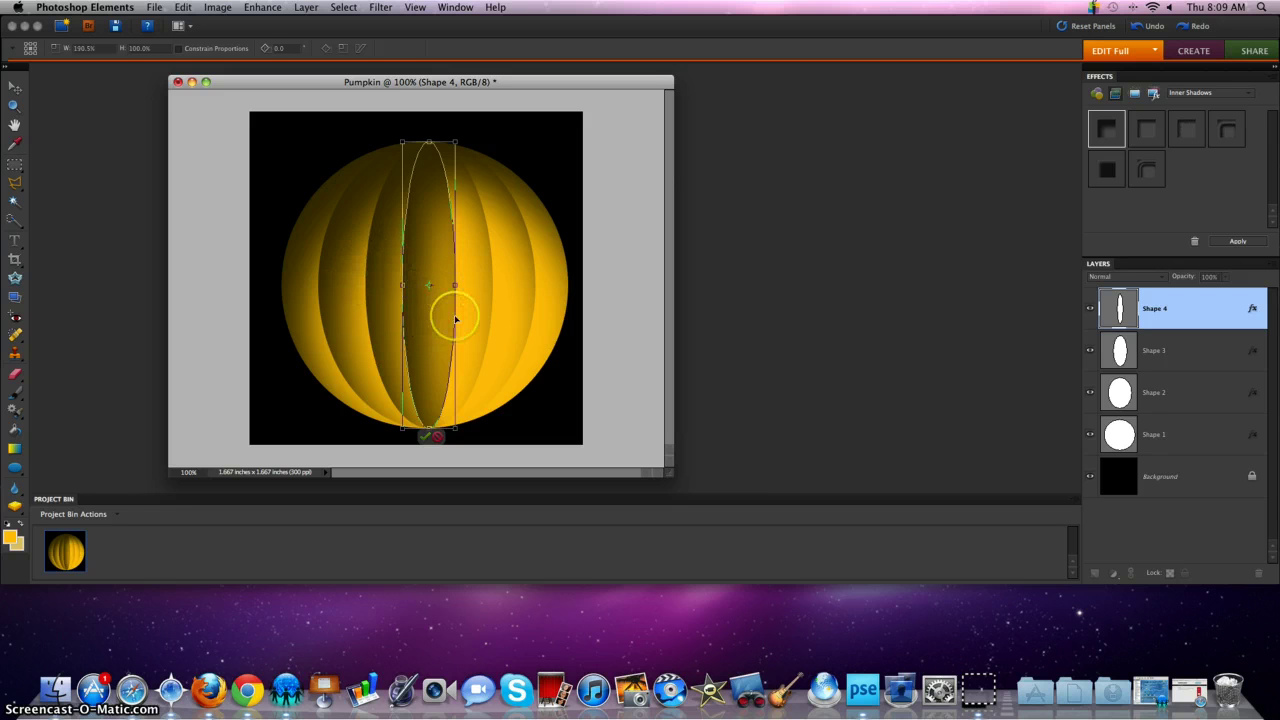
key(Return)
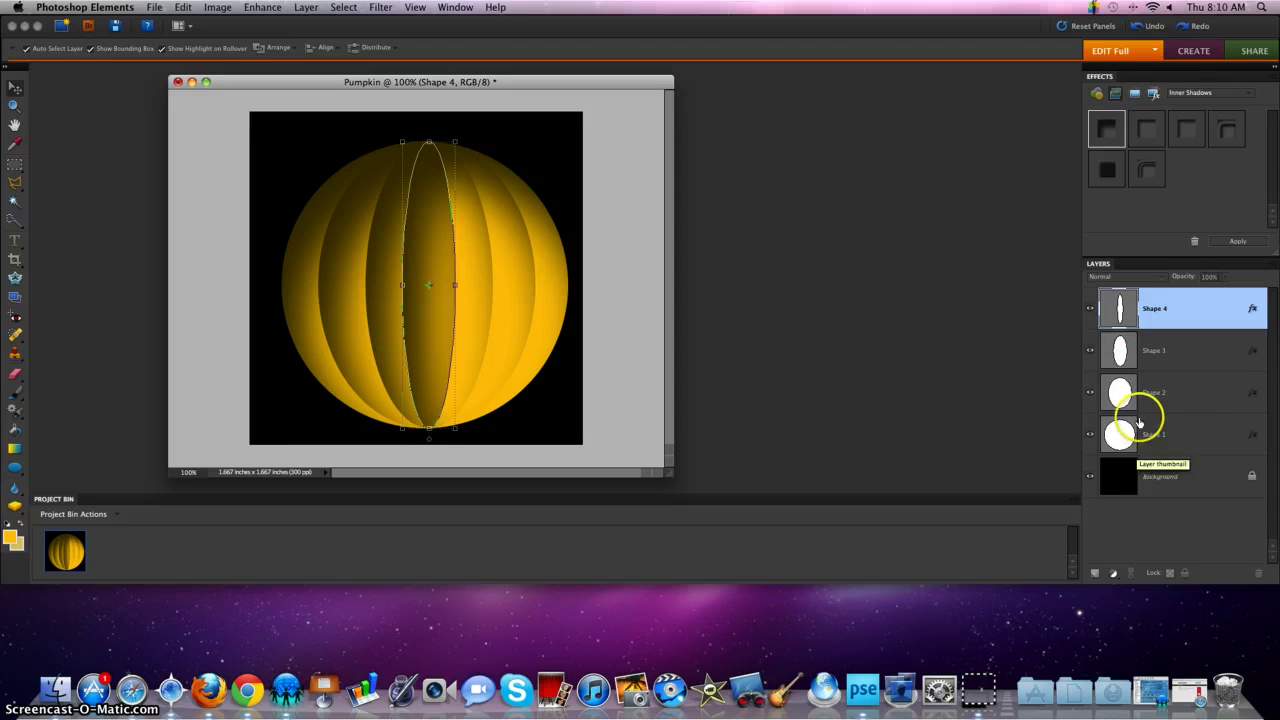
Reorder the Shape 1 layer within the Layers panel stack.
super+click(1122, 429)
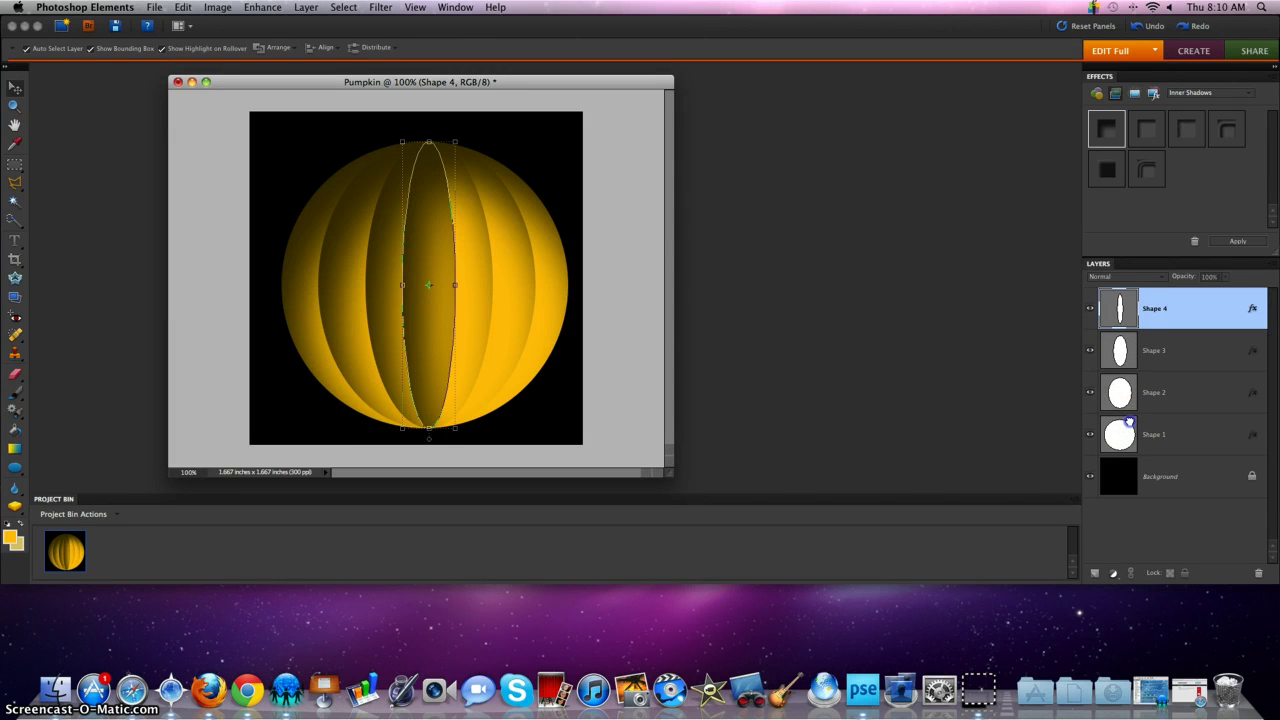
mouse_move(1128, 424)
mouse_down()
mouse_move(1125, 298)
mouse_move(1110, 312)
mouse_move(1118, 445)
mouse_up()
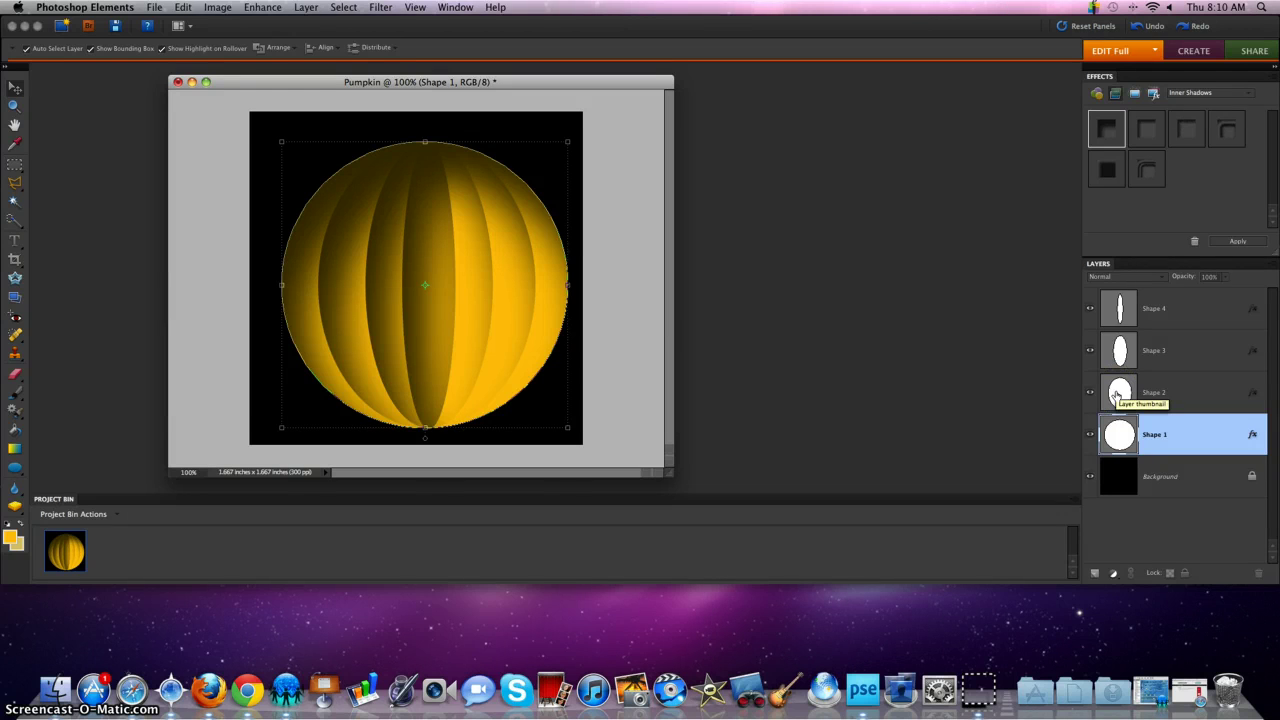
drag(1117, 395, 1100, 556)
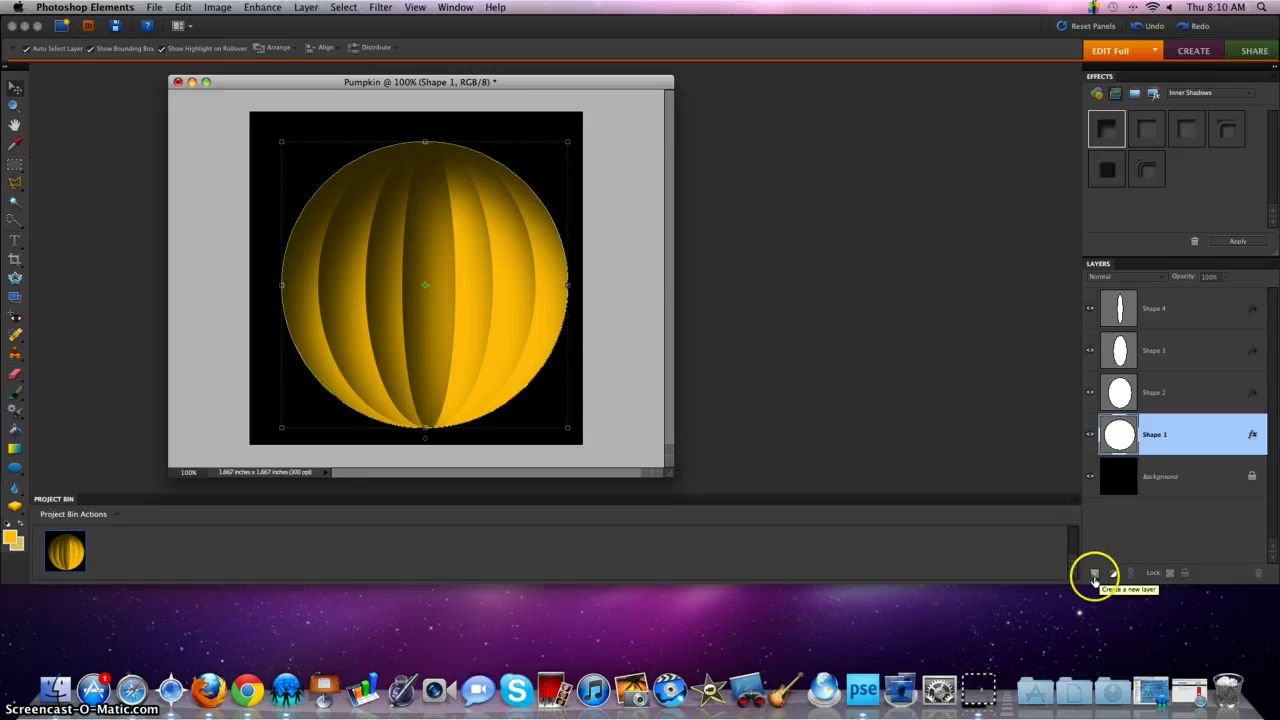
Add a new empty Layer 1 and drag it to the top, above Shape 4.
click(1094, 574)
drag(1122, 500, 1125, 305)
click(1125, 434)
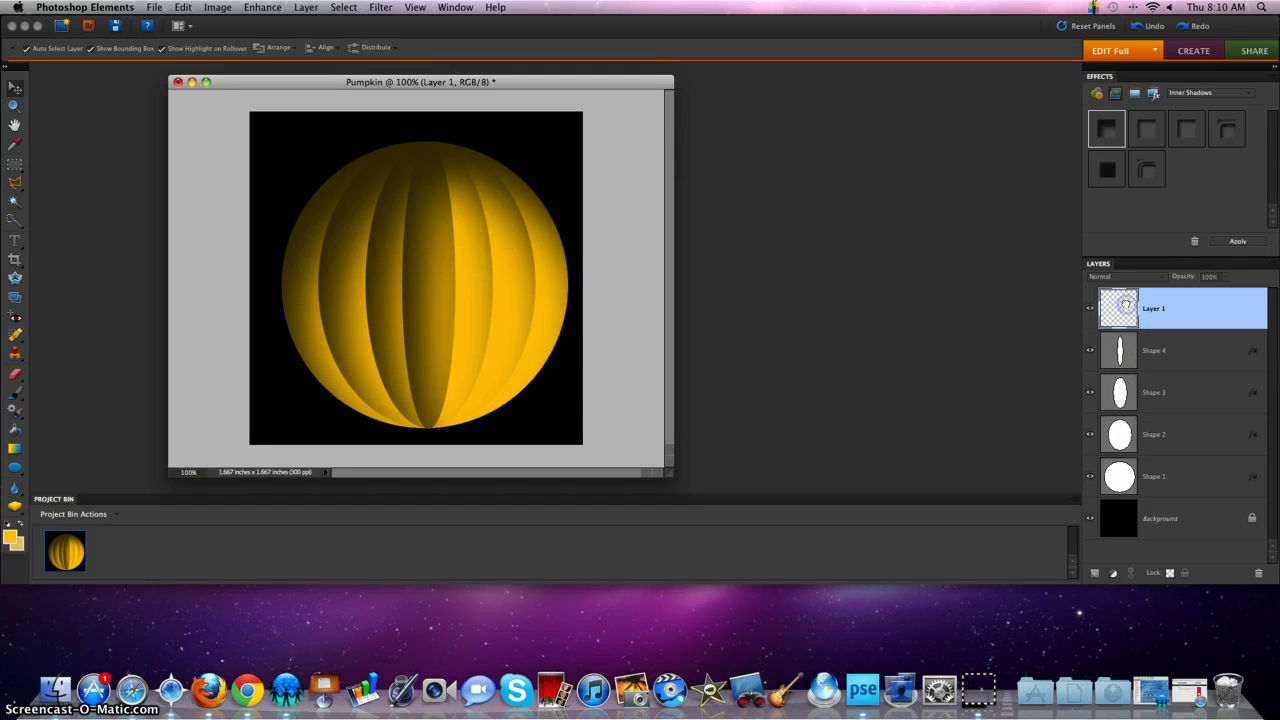
click(1123, 305)
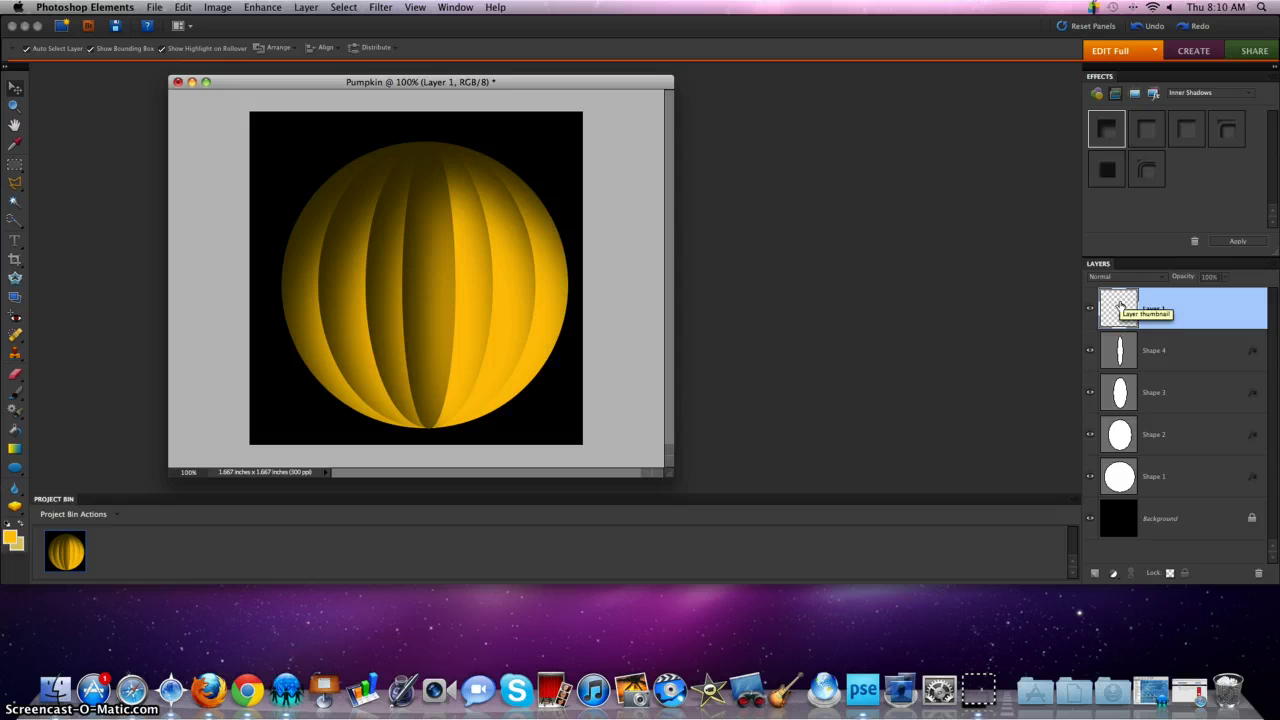
click(1108, 302)
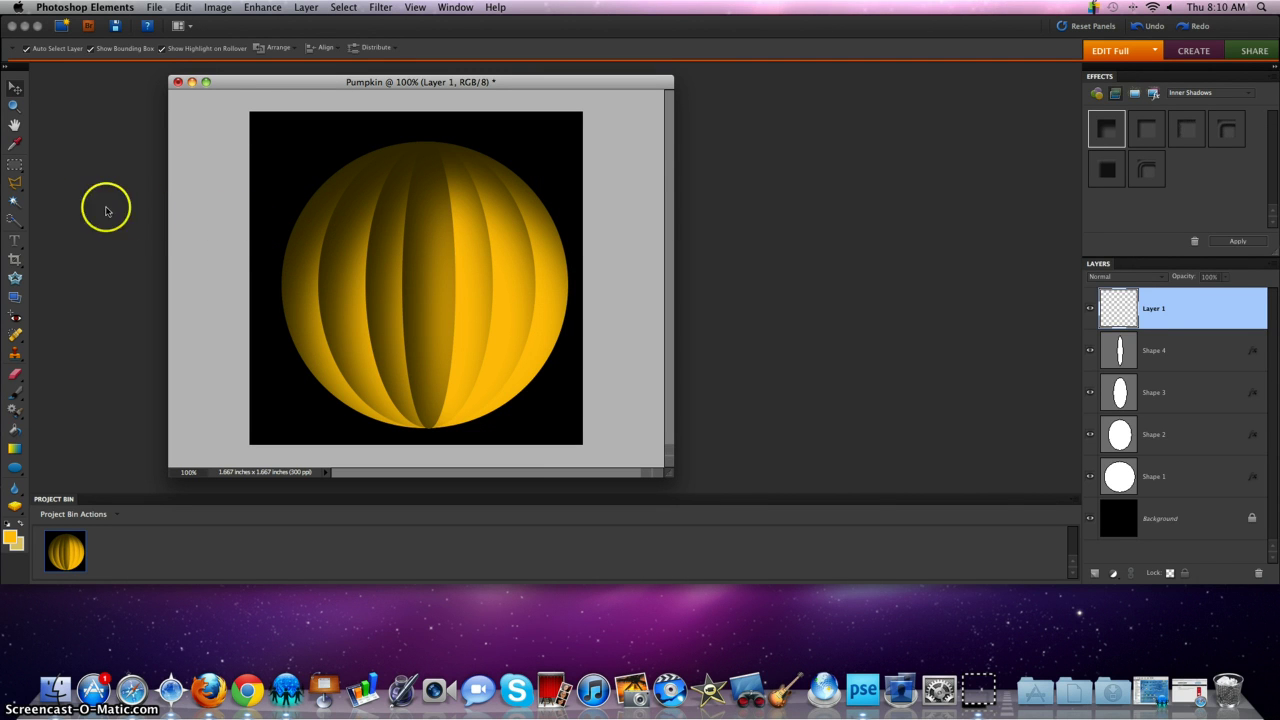
Switch to the Polygonal Lasso Tool from the lasso flyout.
click(16, 185)
drag(16, 185, 31, 187)
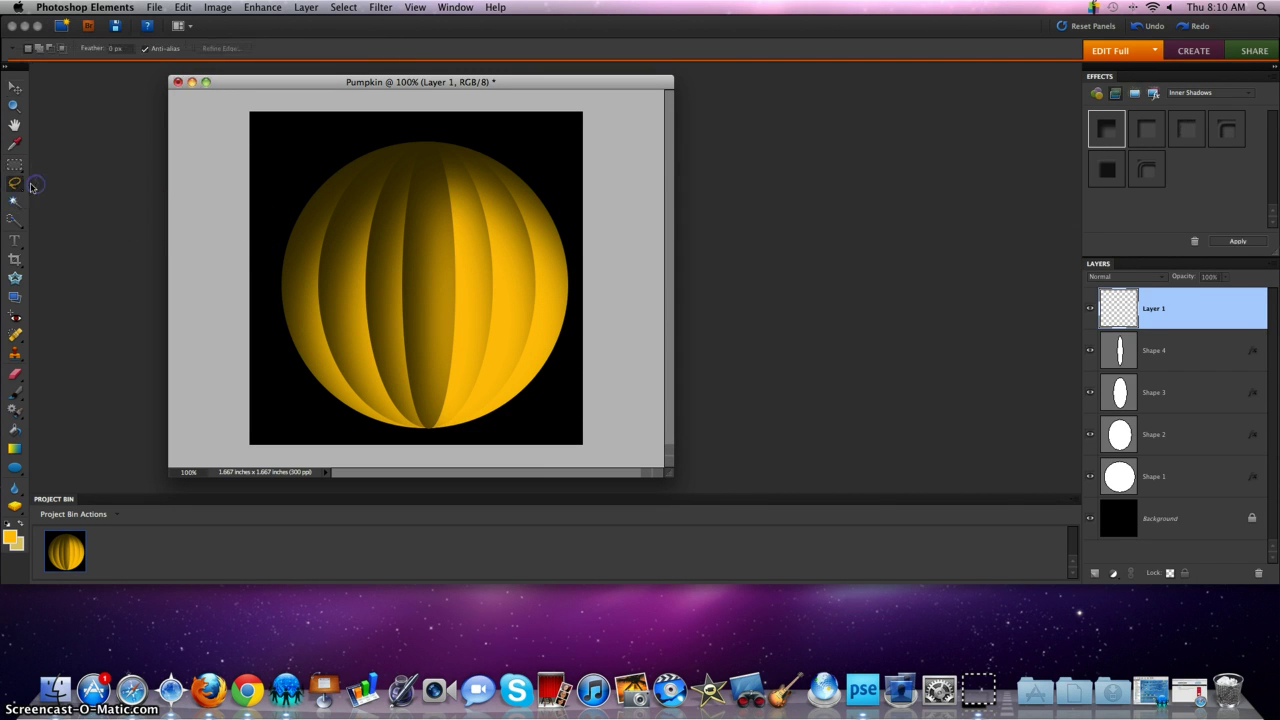
click(16, 186)
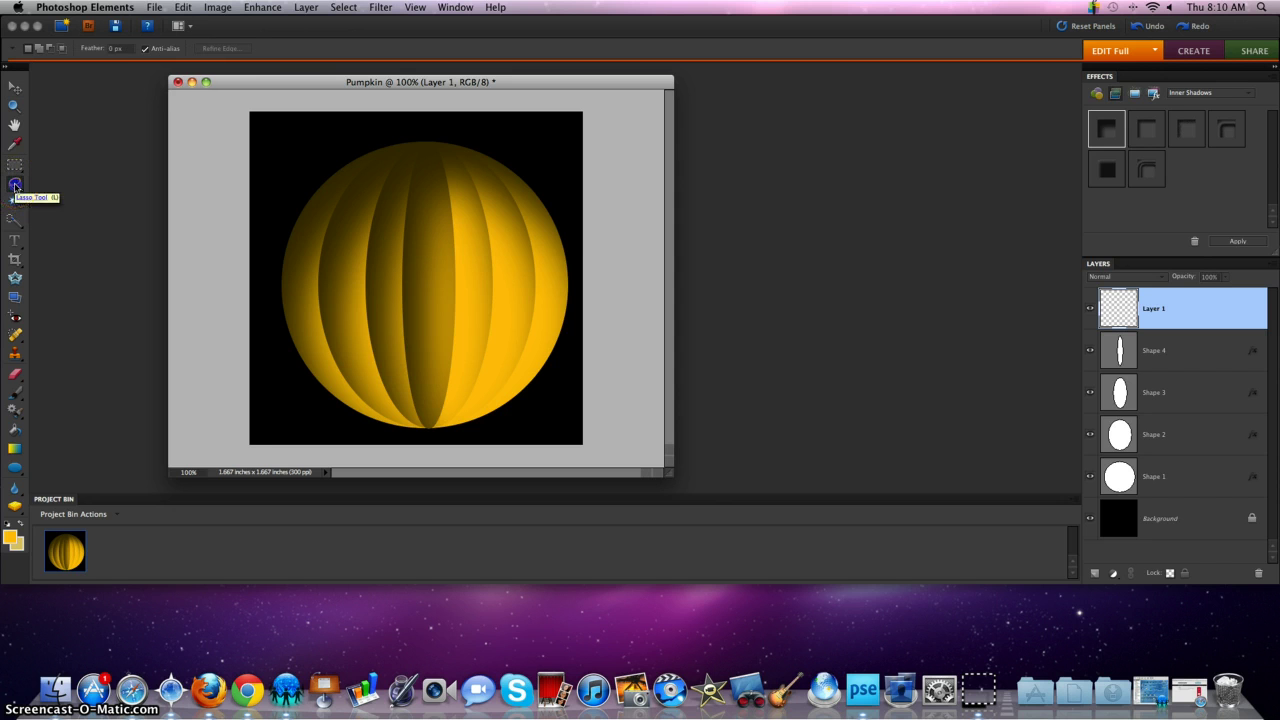
drag(22, 188, 62, 219)
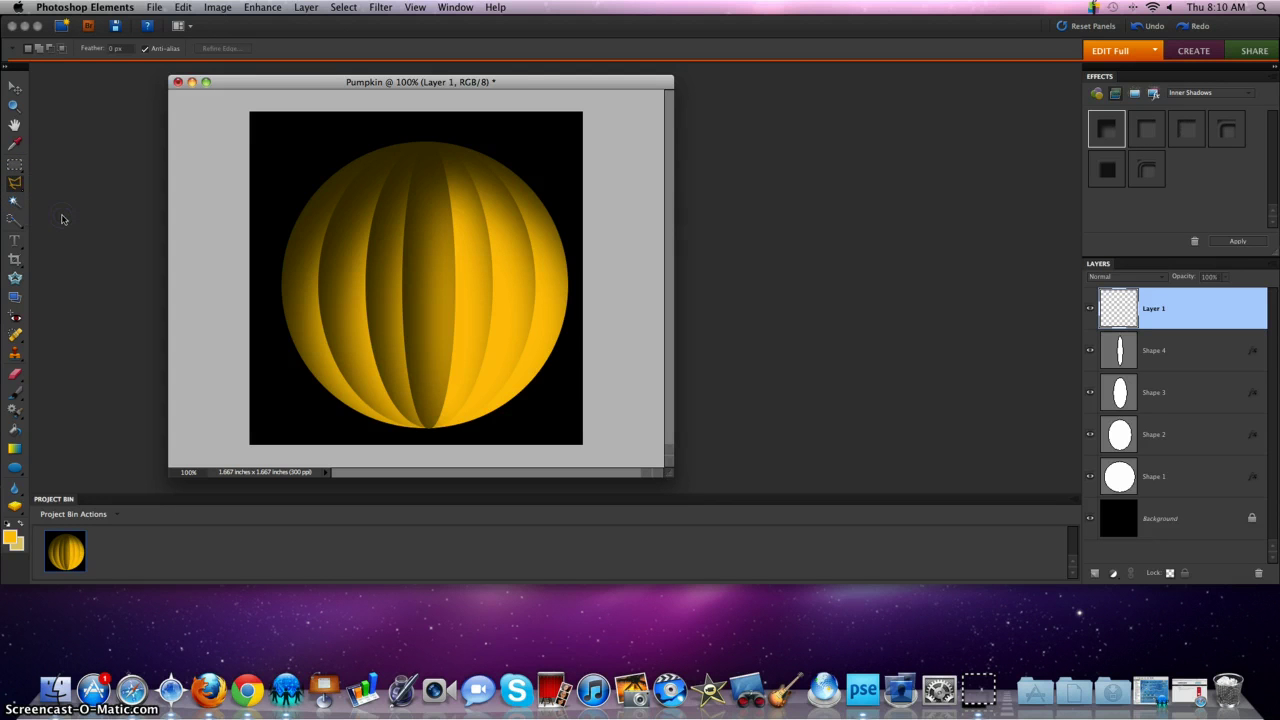
Trace a toothed mouth outline across the pumpkin's lower half, closing at the start point.
click(332, 322)
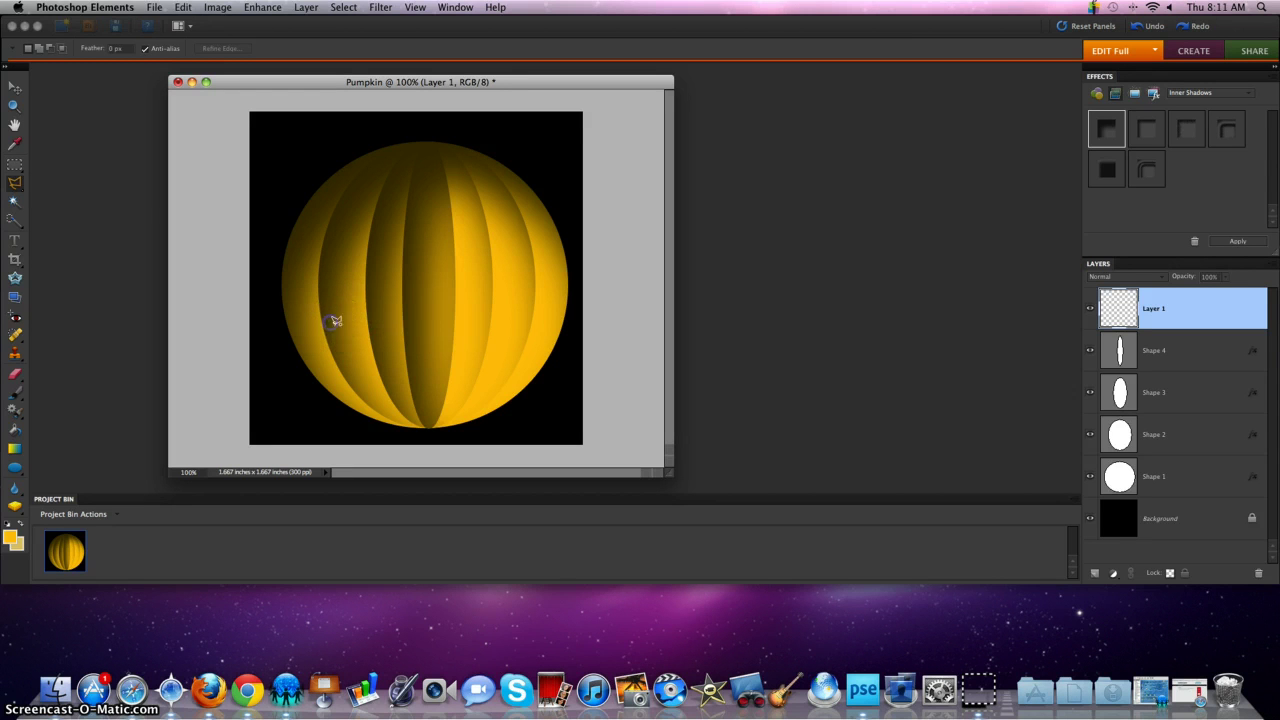
click(402, 326)
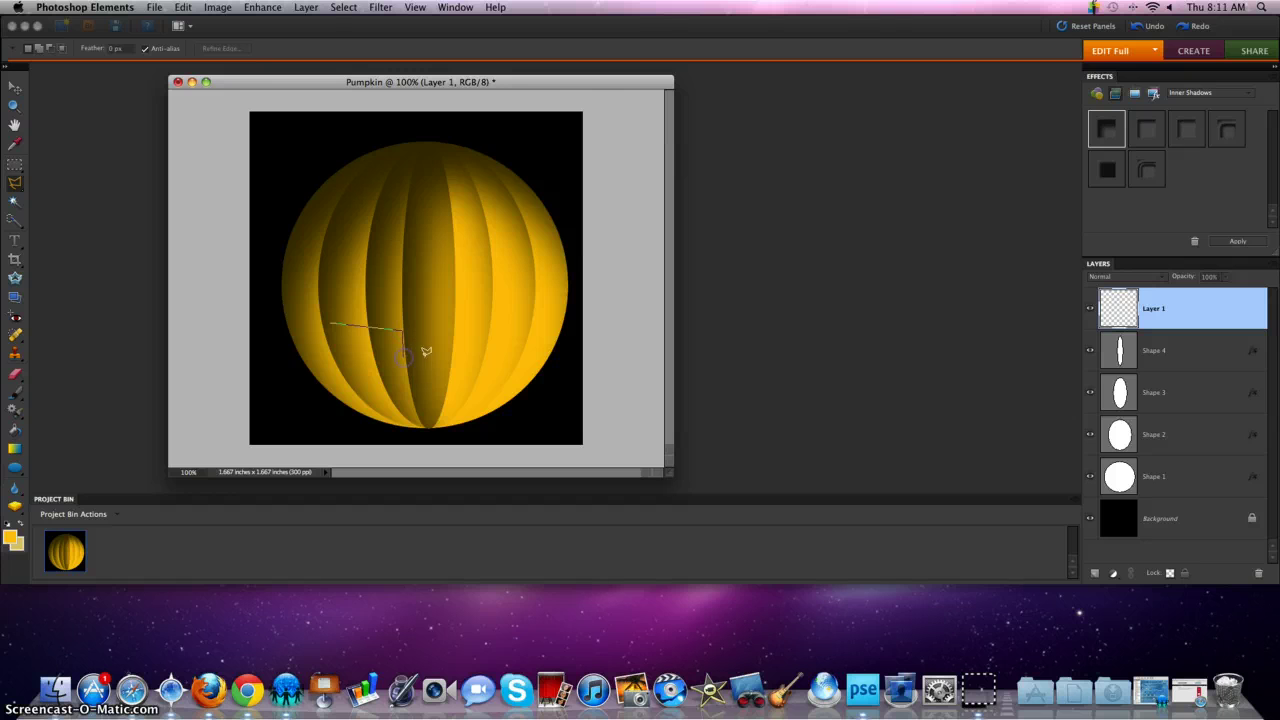
click(402, 355)
click(448, 355)
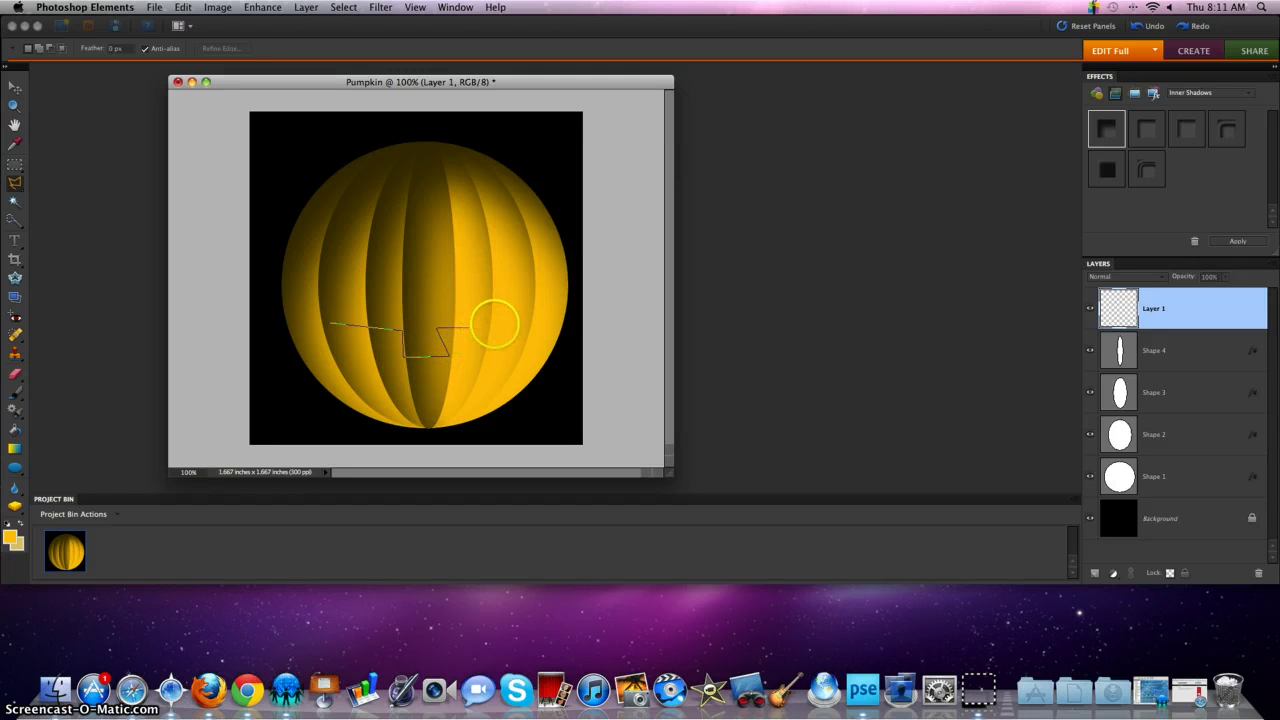
click(494, 324)
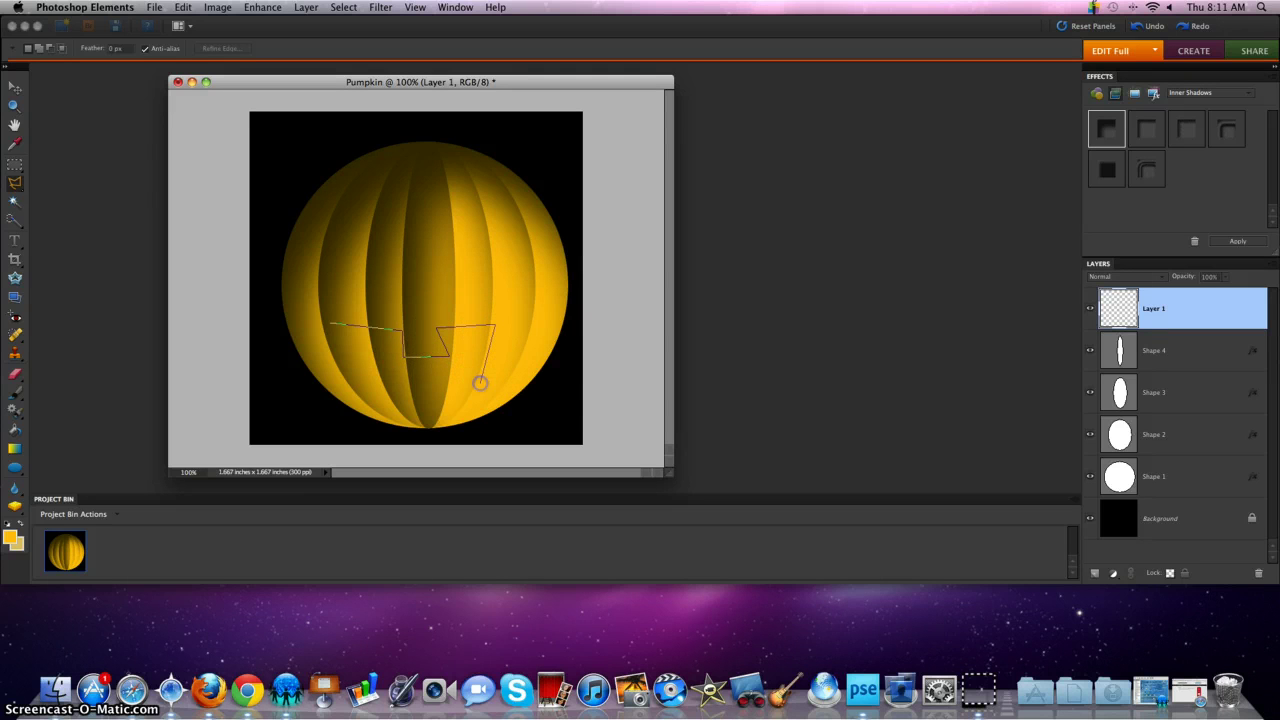
click(481, 382)
click(366, 381)
click(338, 338)
click(332, 322)
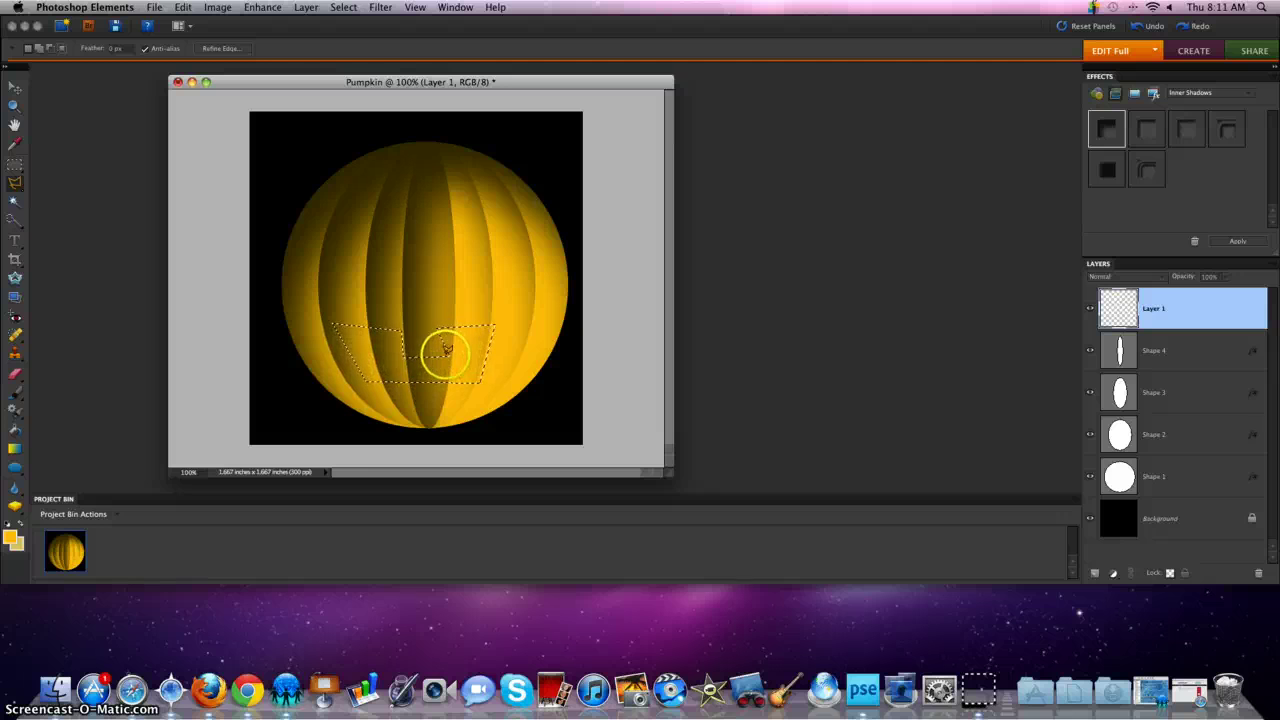
Fill the mouth selection with yellow-orange and set the foreground colour to lemon yellow #fff600.
click(14, 431)
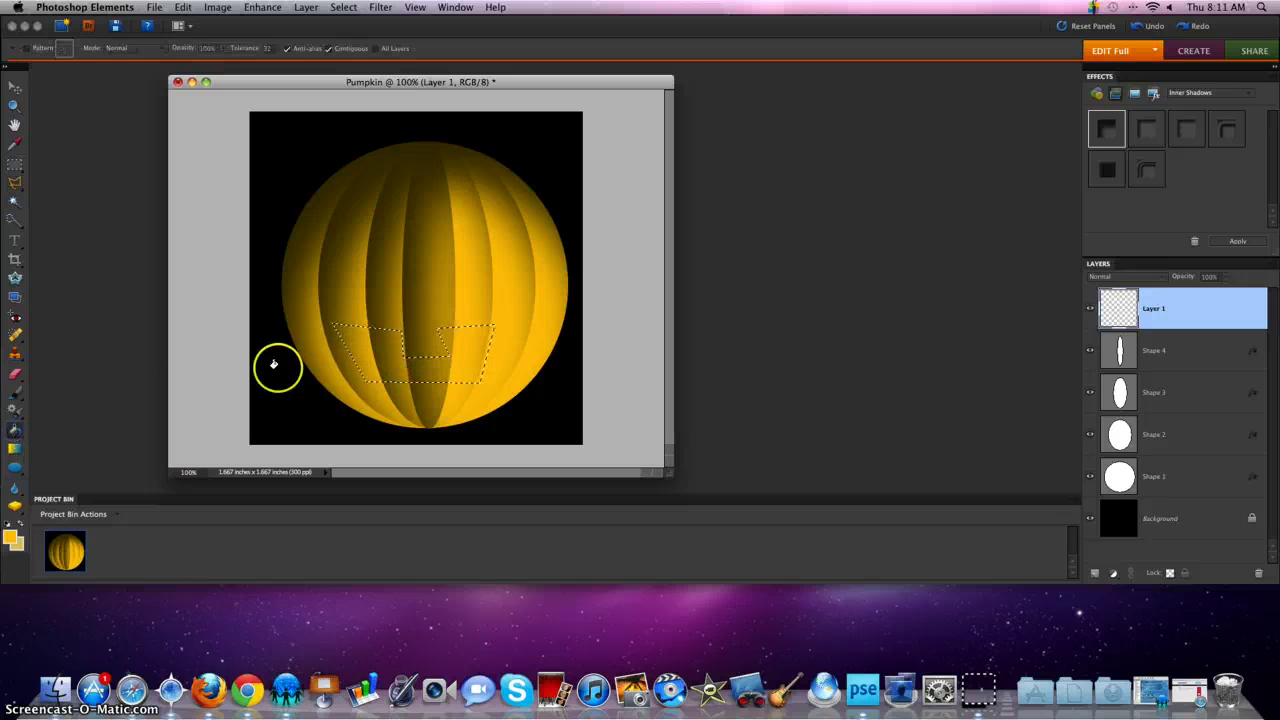
click(368, 342)
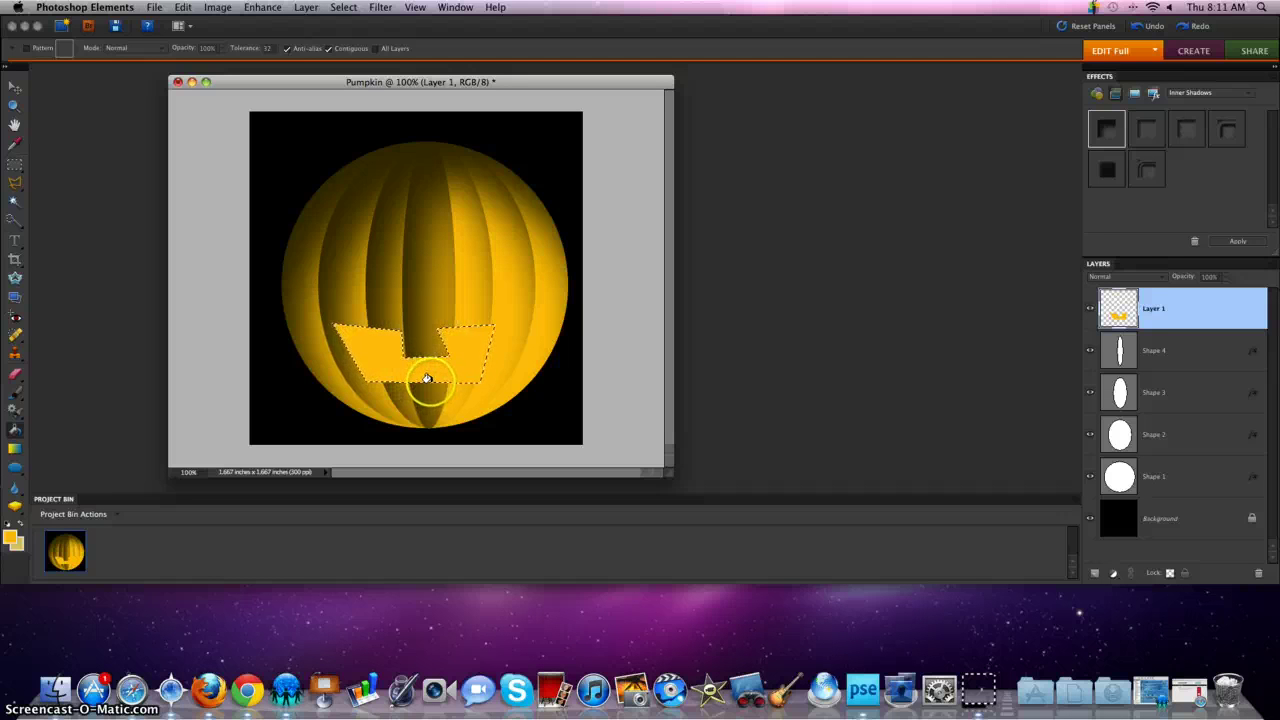
click(12, 538)
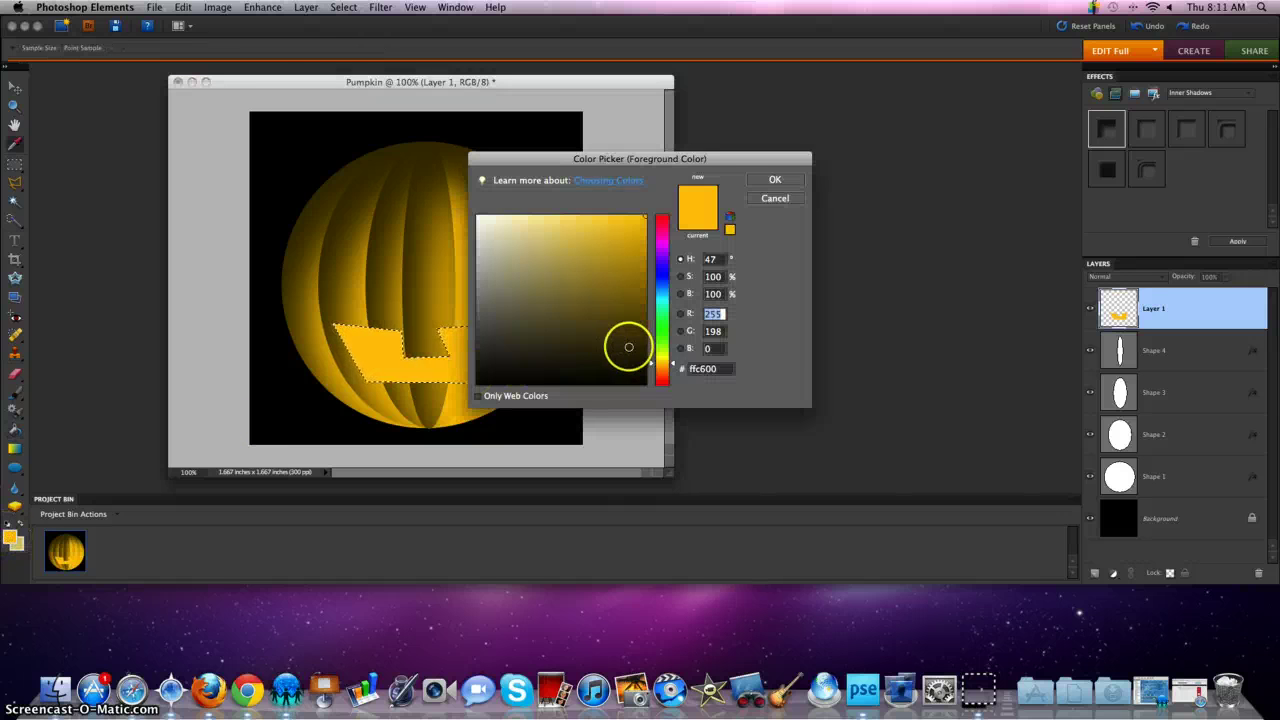
drag(661, 360, 661, 355)
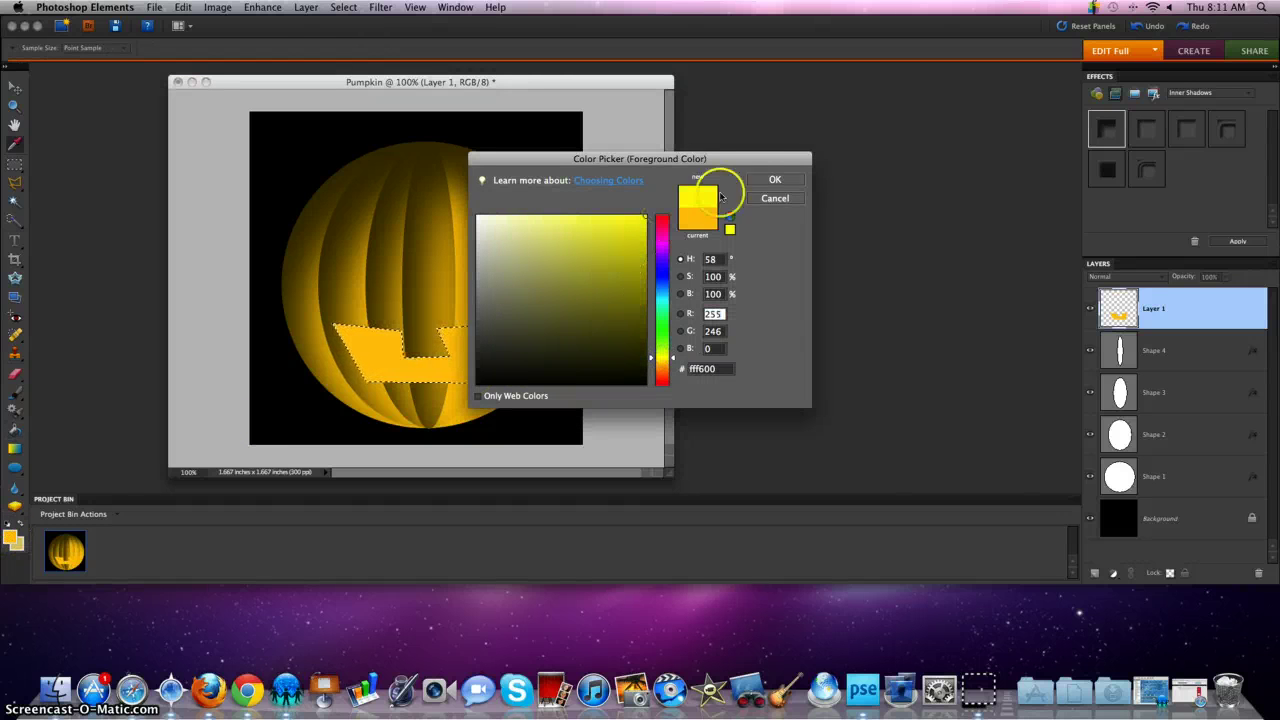
click(775, 179)
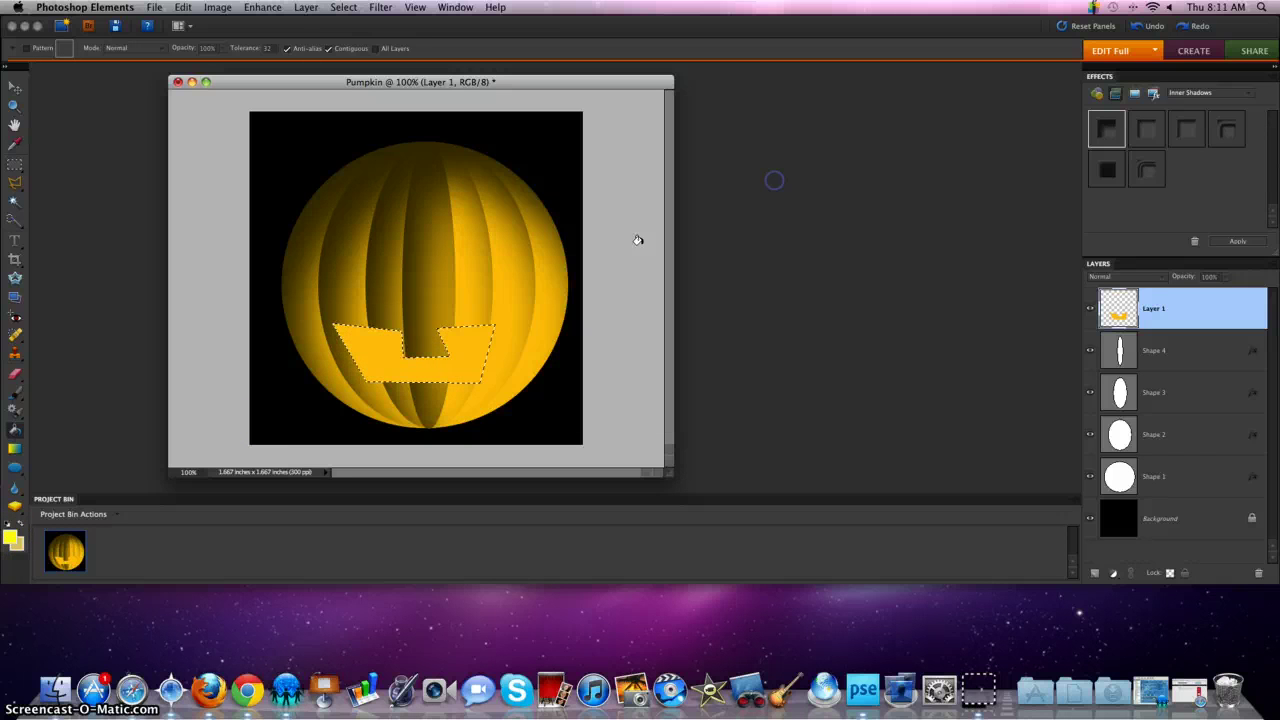
Set the background colour to a pale cream, #e7d799.
click(19, 546)
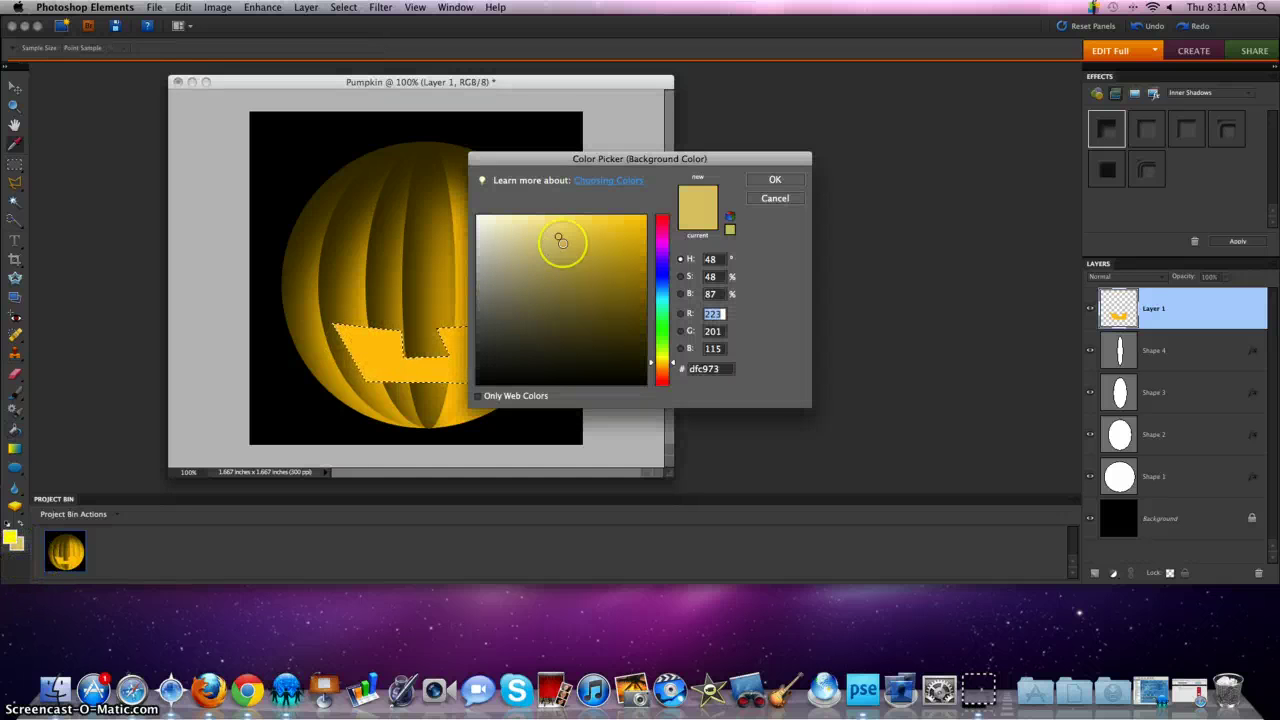
mouse_move(557, 234)
mouse_down()
mouse_move(571, 223)
mouse_move(525, 226)
mouse_up()
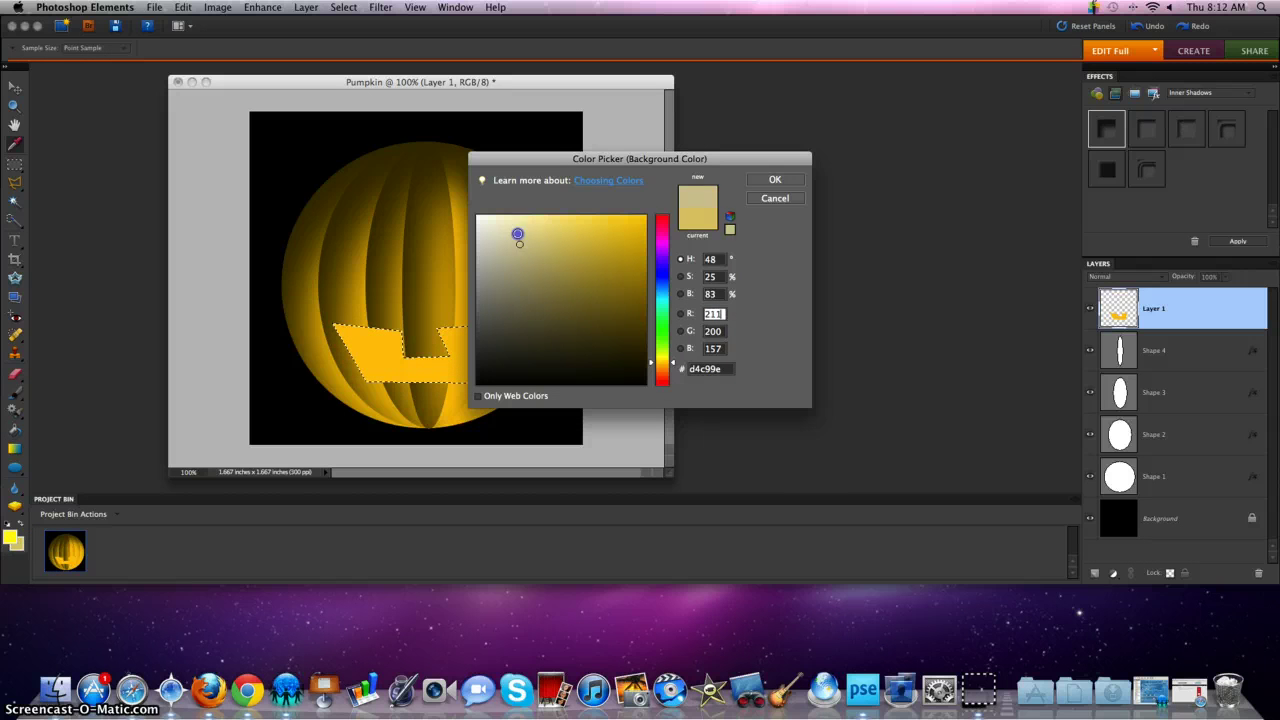
drag(519, 242, 533, 231)
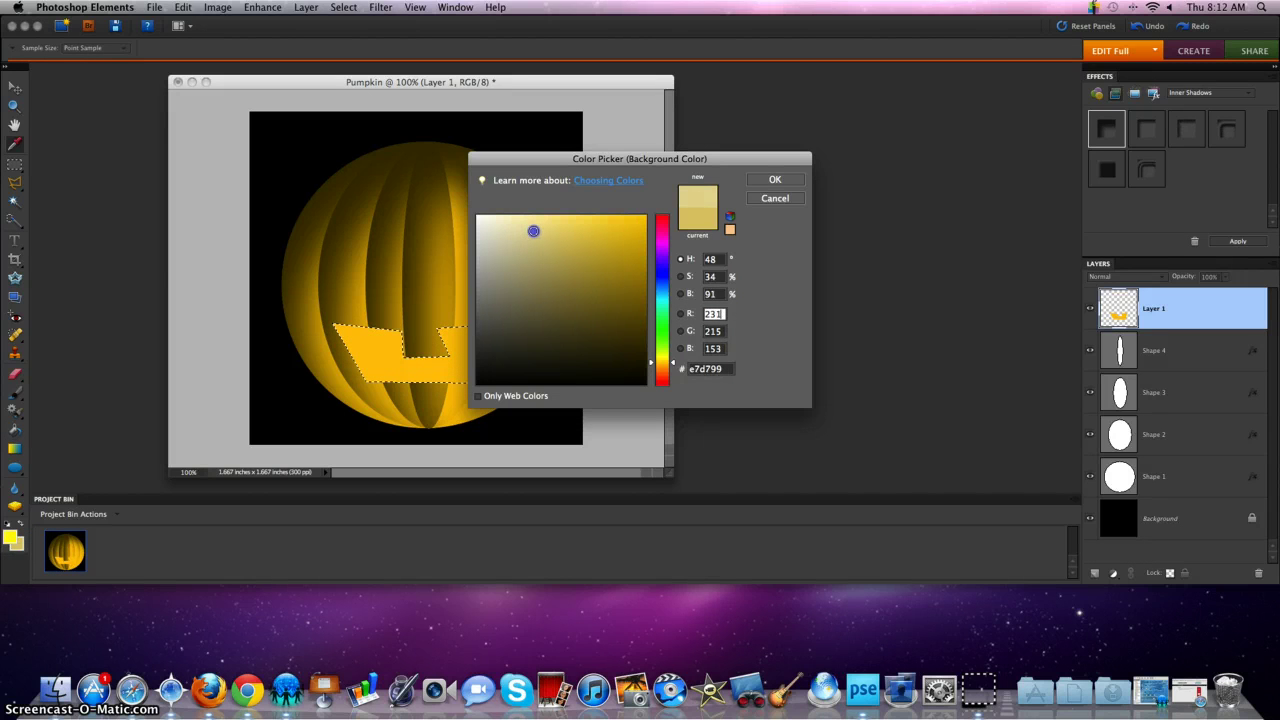
click(775, 179)
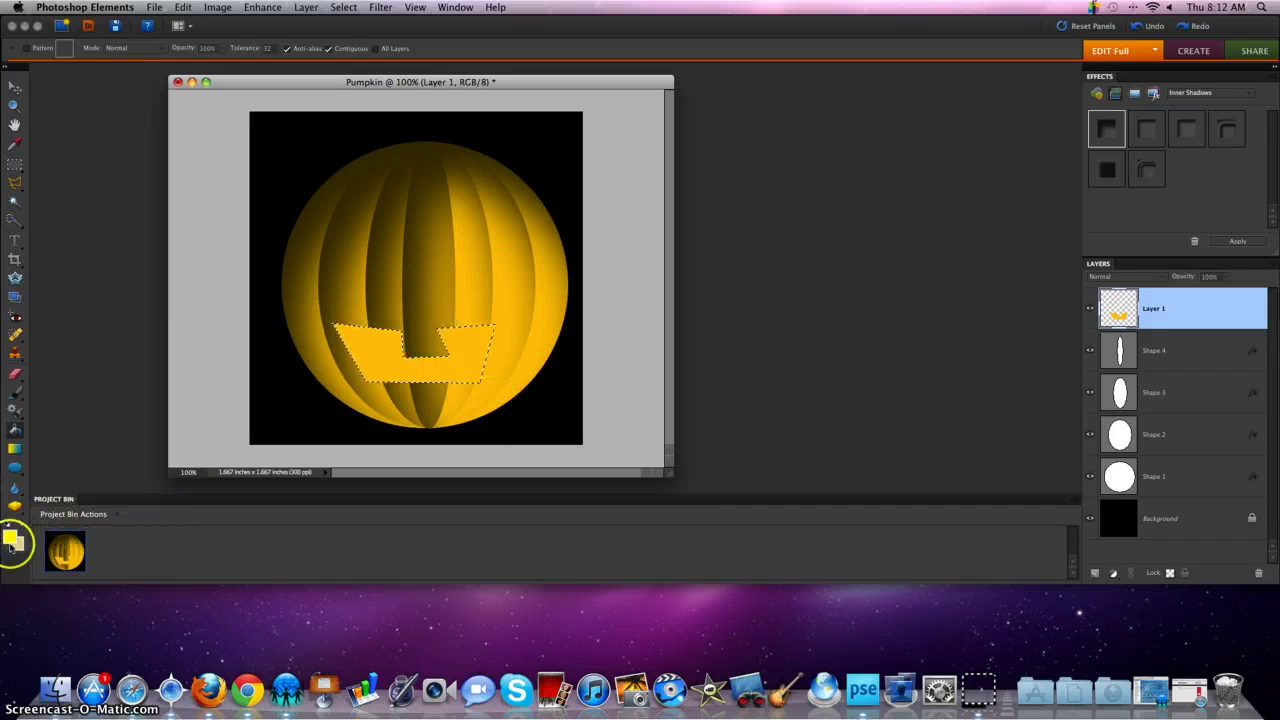
Fill the mouth with a radial yellow-to-cream gradient.
click(14, 450)
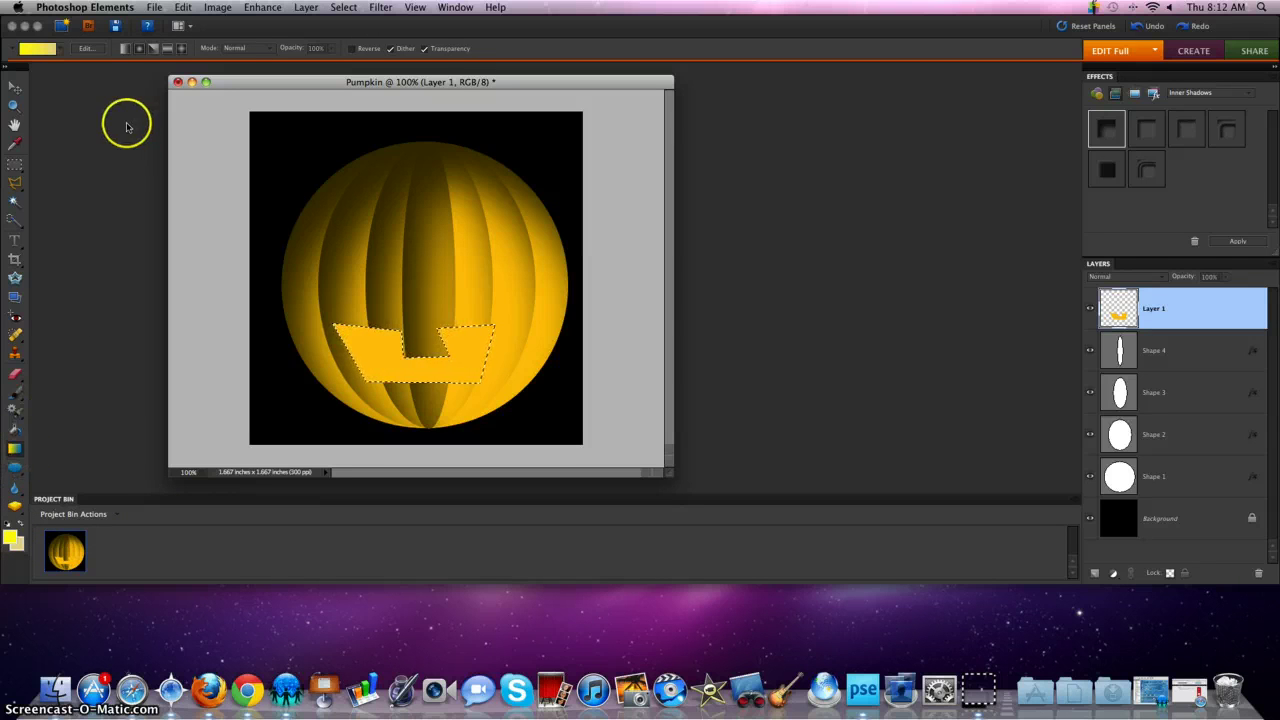
click(140, 49)
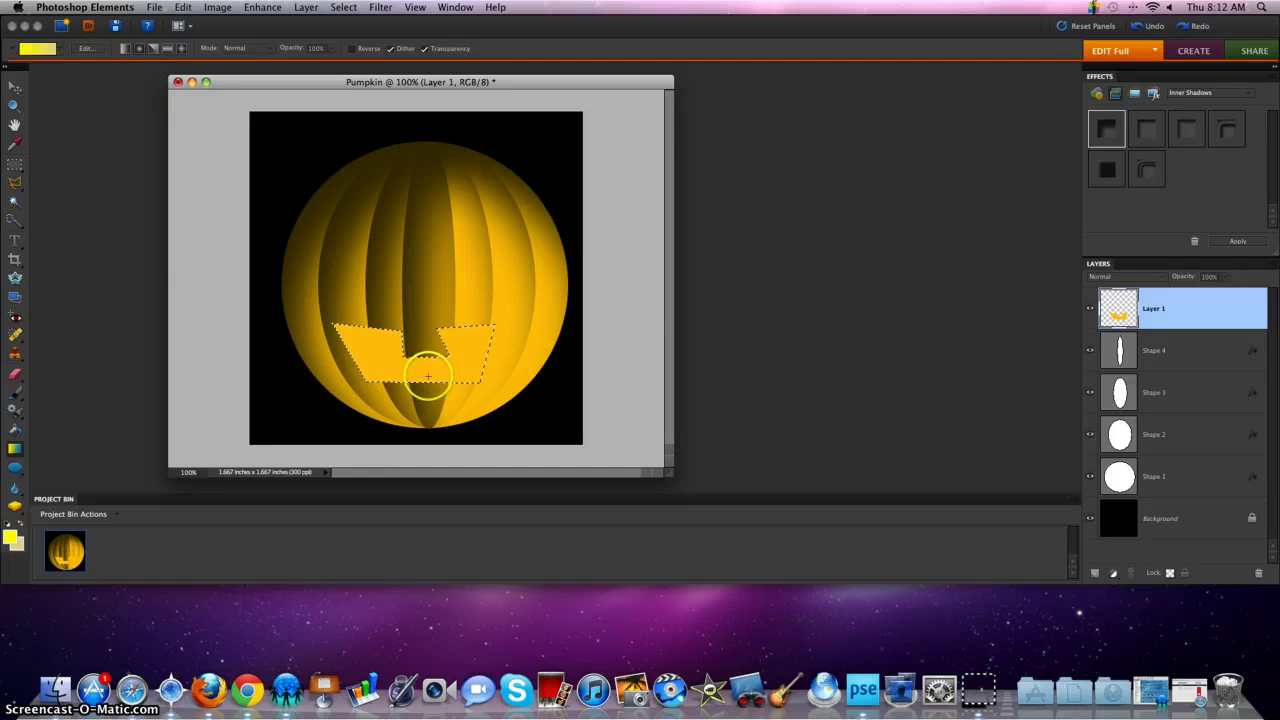
drag(428, 370, 428, 367)
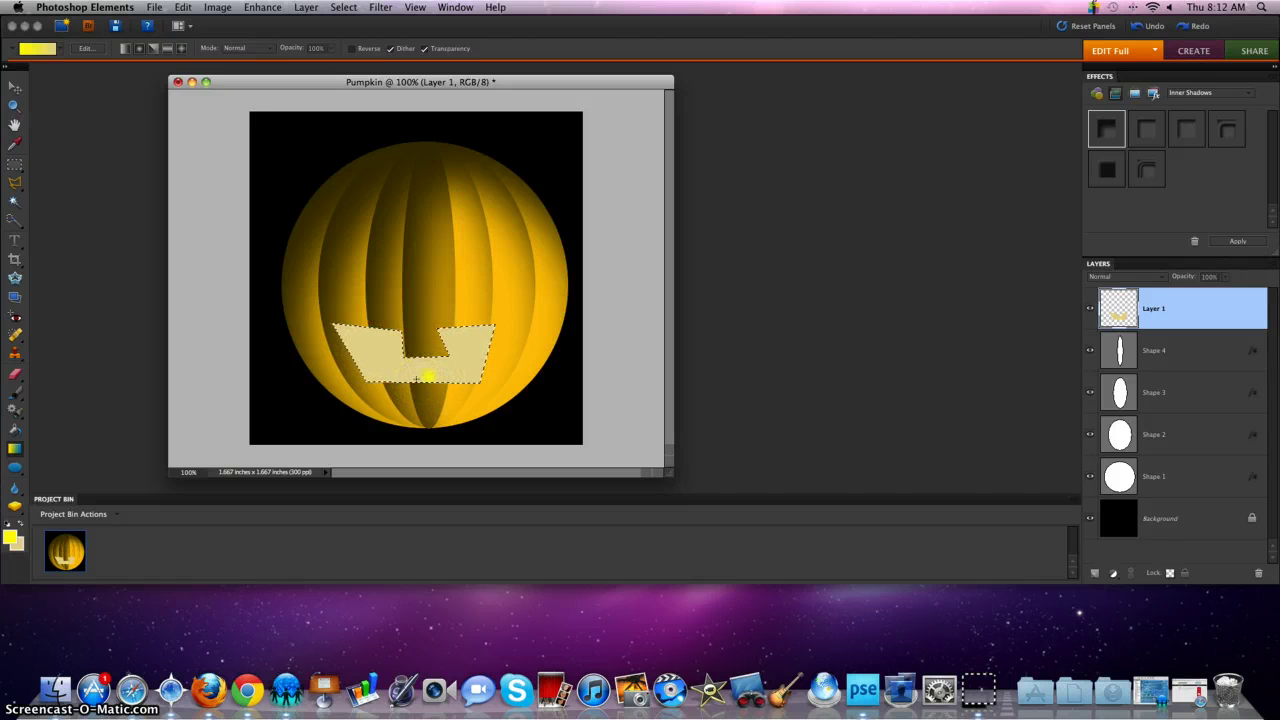
drag(416, 344, 421, 392)
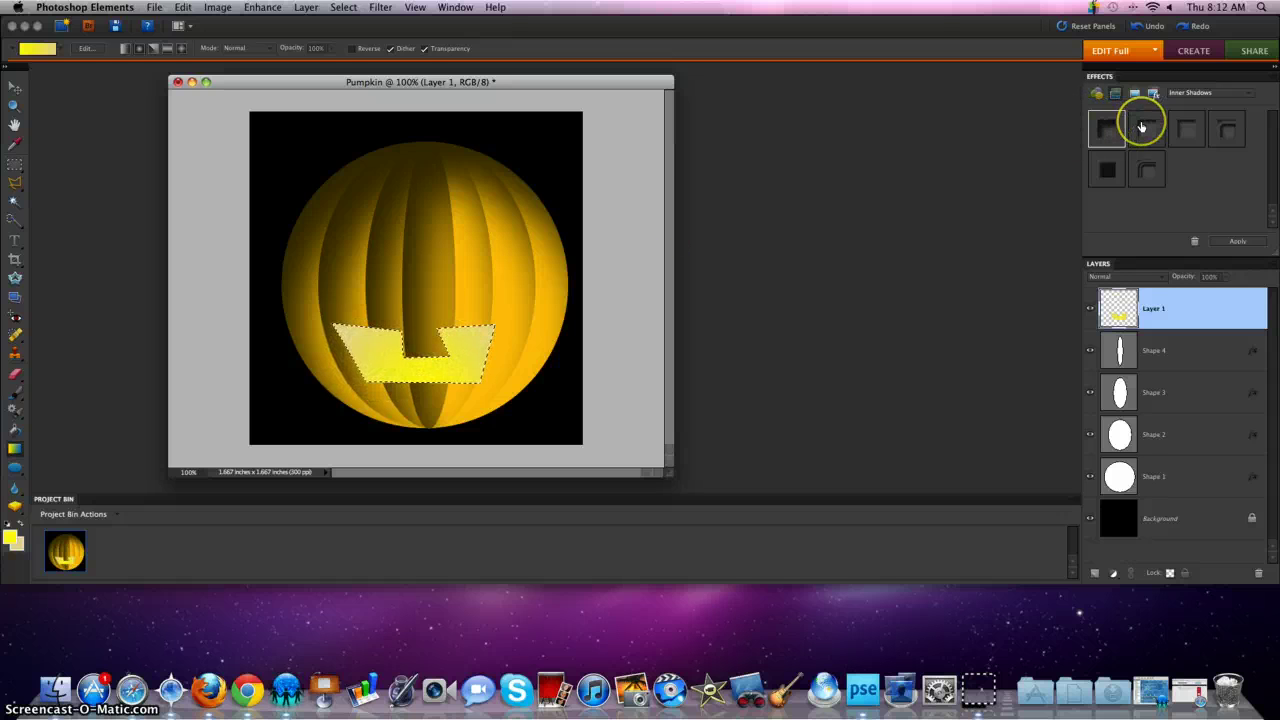
Apply the Low Inner Shadow effect and redraw the radial glow inside the mouth.
click(1145, 130)
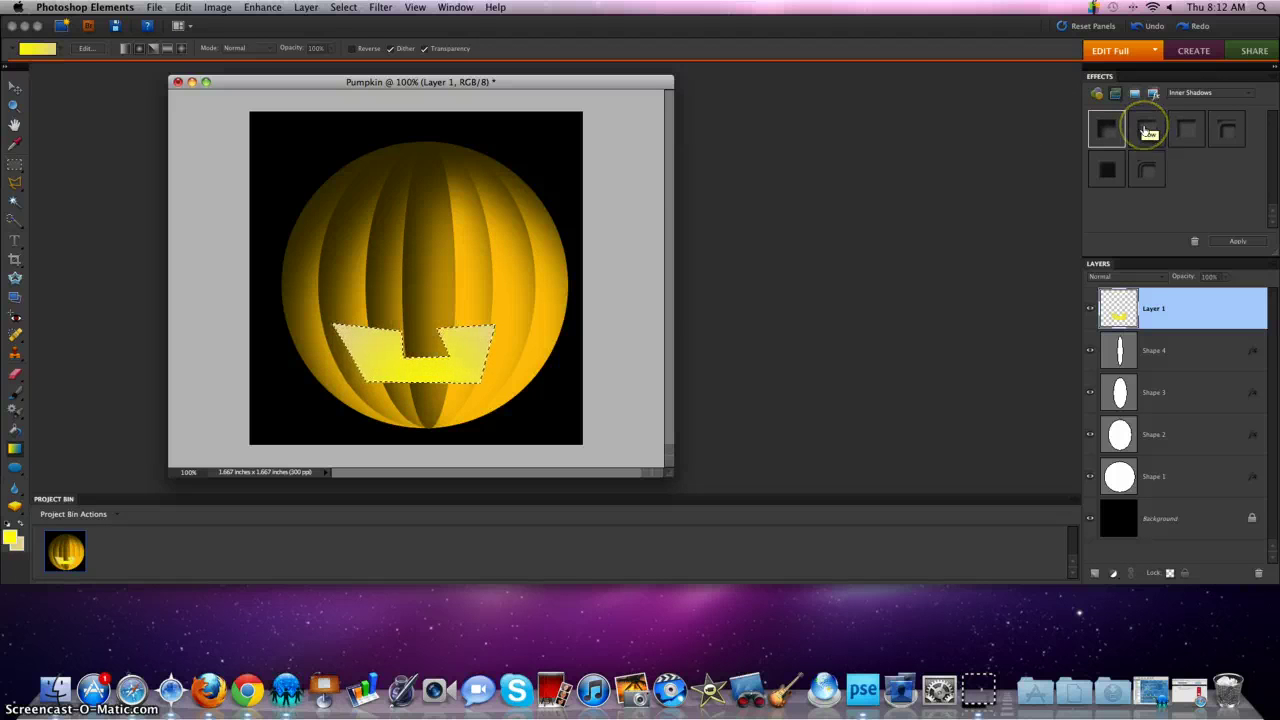
double_click(1145, 130)
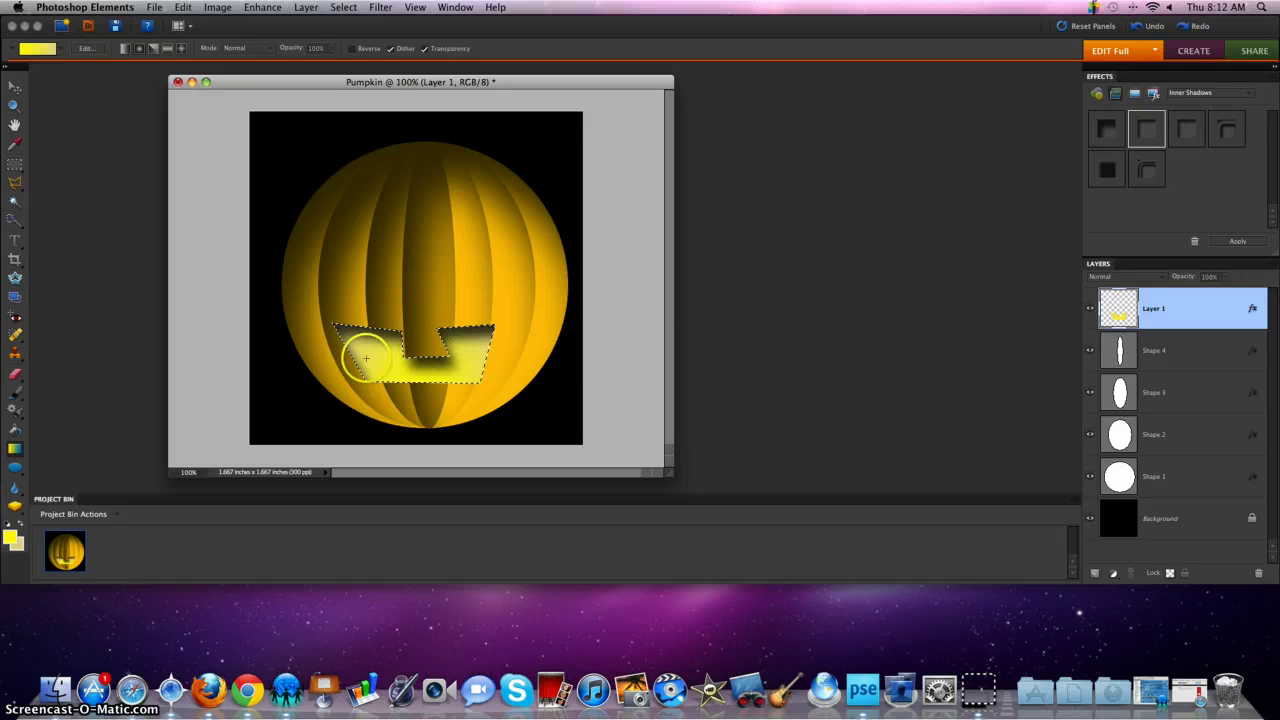
drag(366, 357, 390, 376)
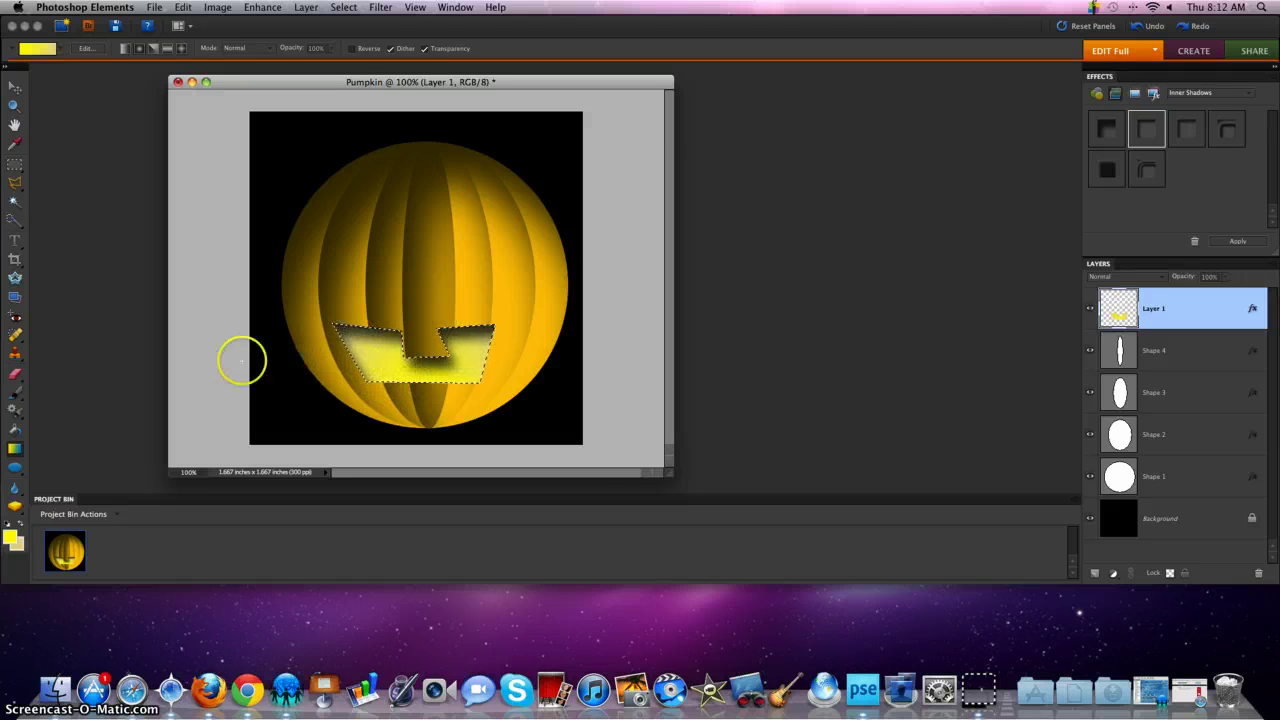
Select two triangular eyes and a triangular nose with the Polygonal Lasso.
click(16, 186)
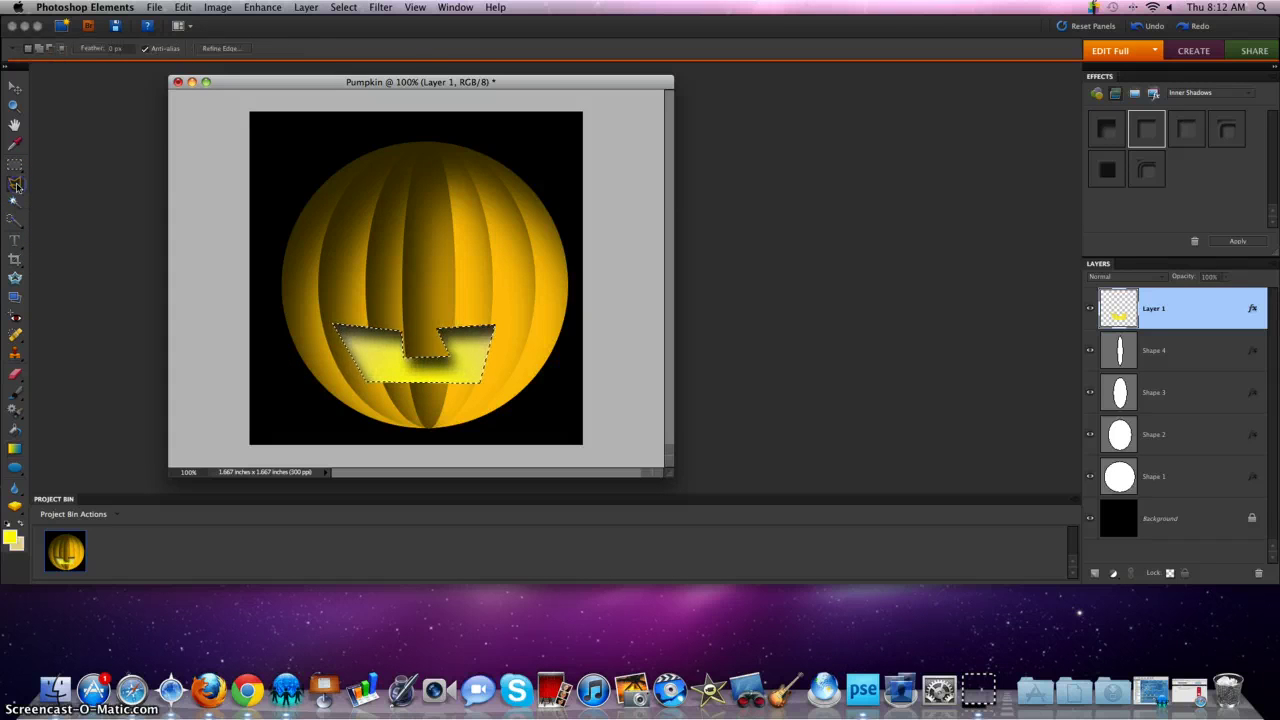
click(362, 196)
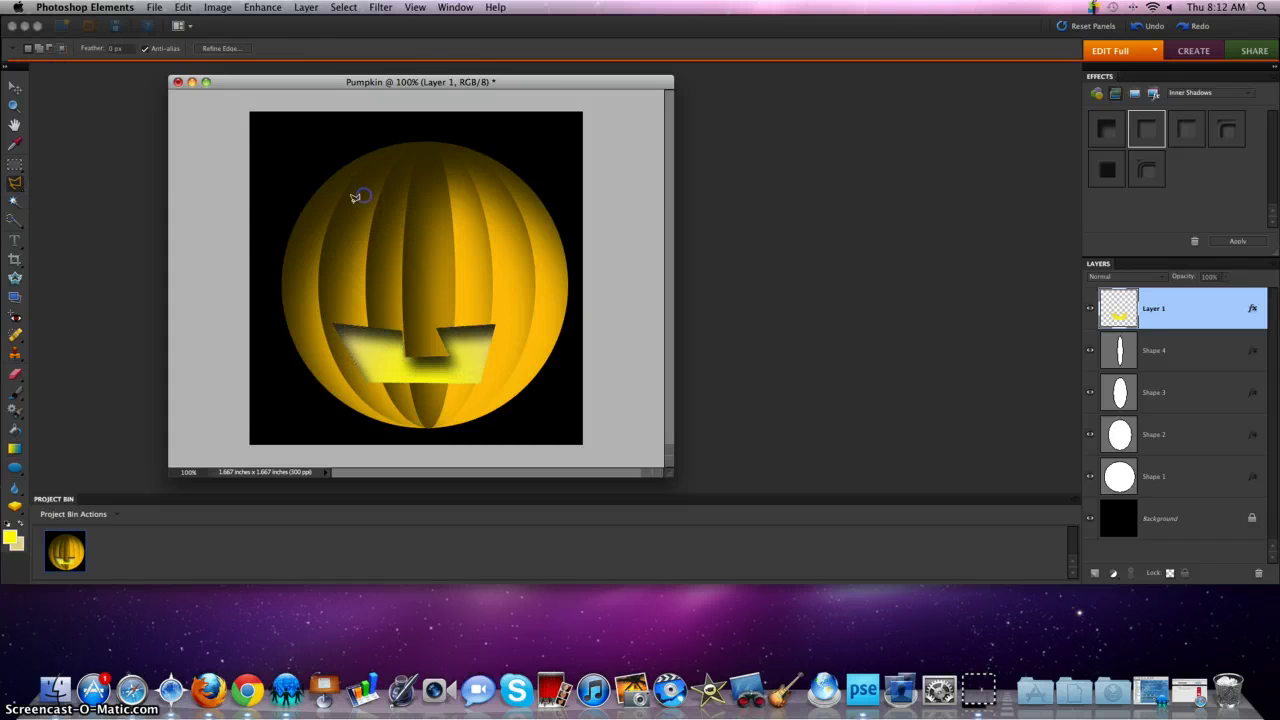
click(340, 239)
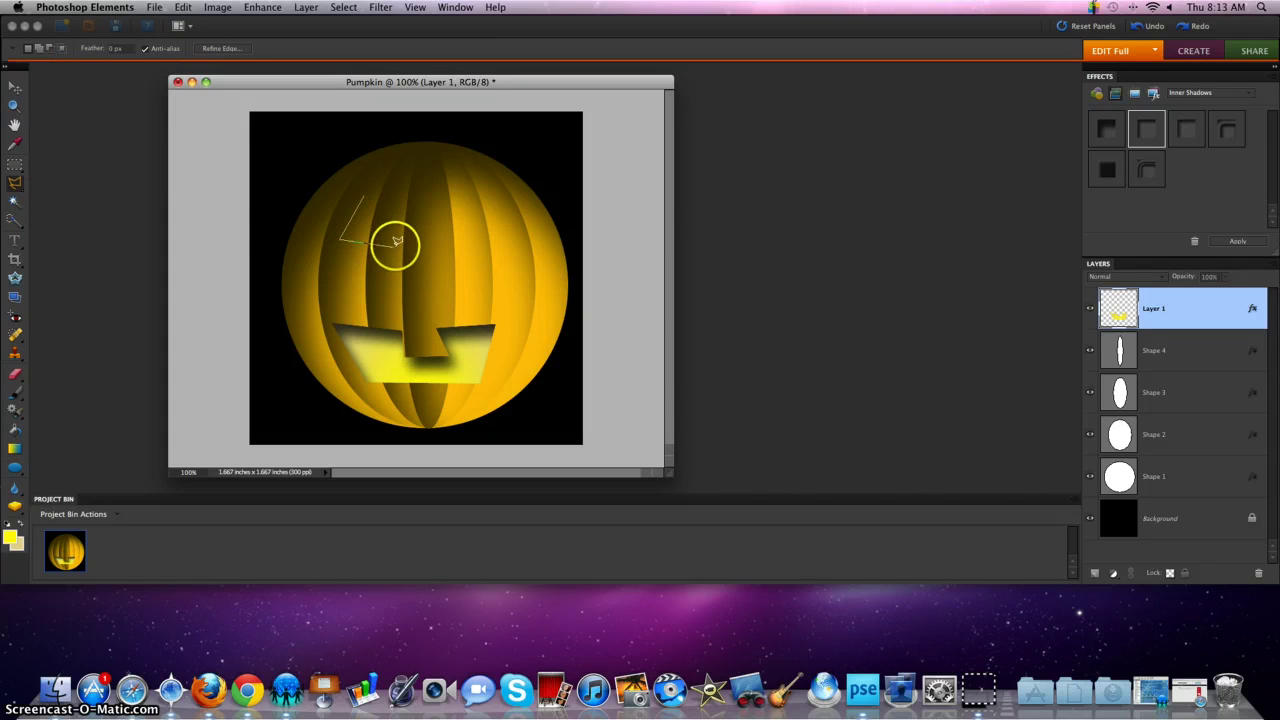
click(403, 238)
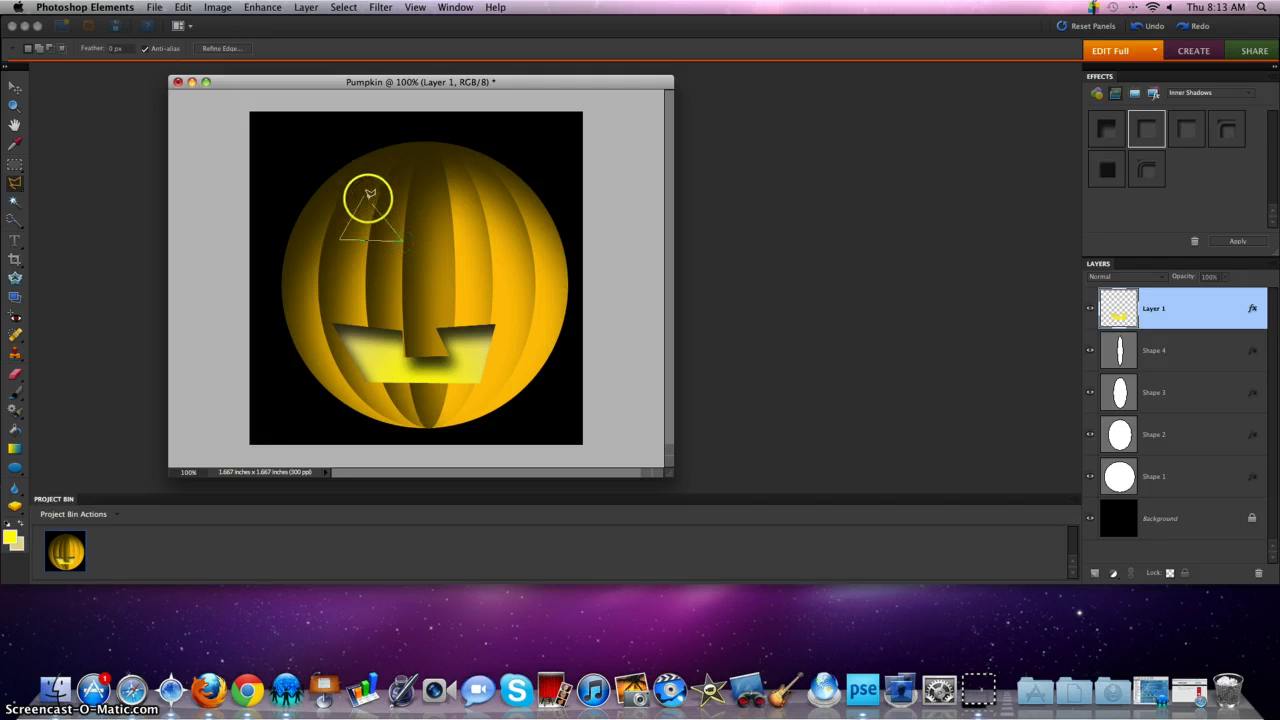
click(363, 193)
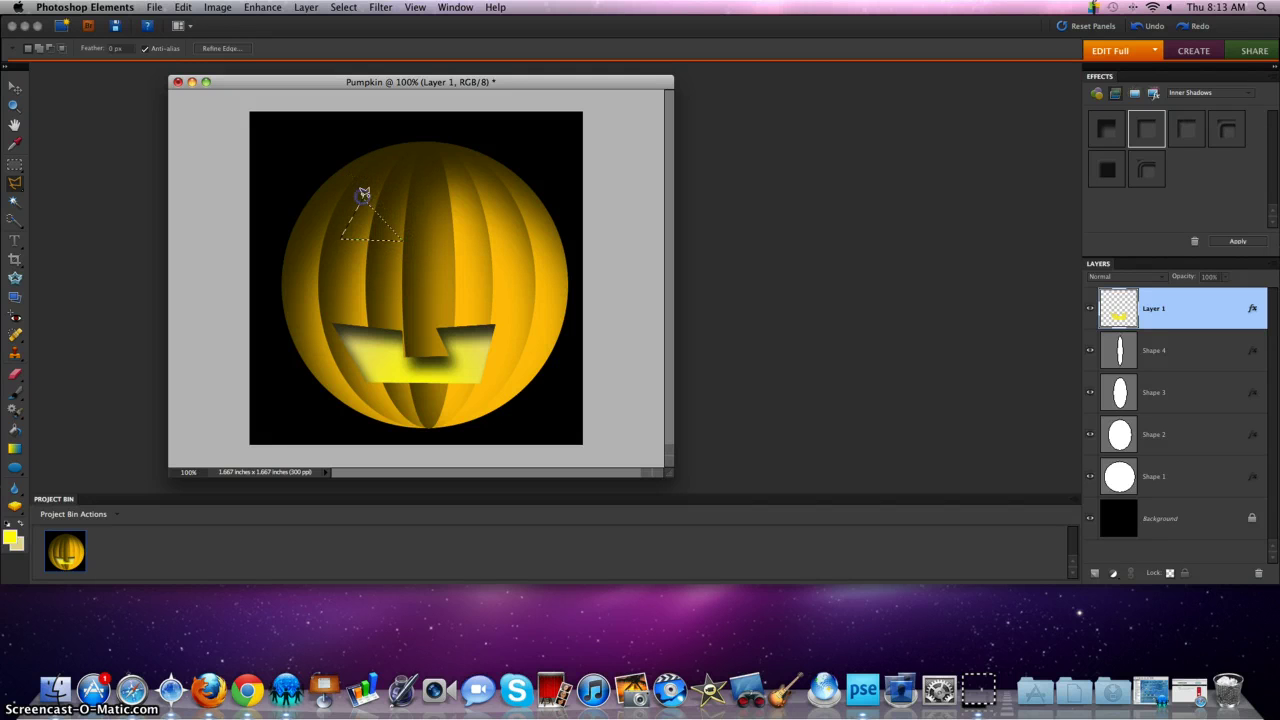
click(457, 234)
click(512, 235)
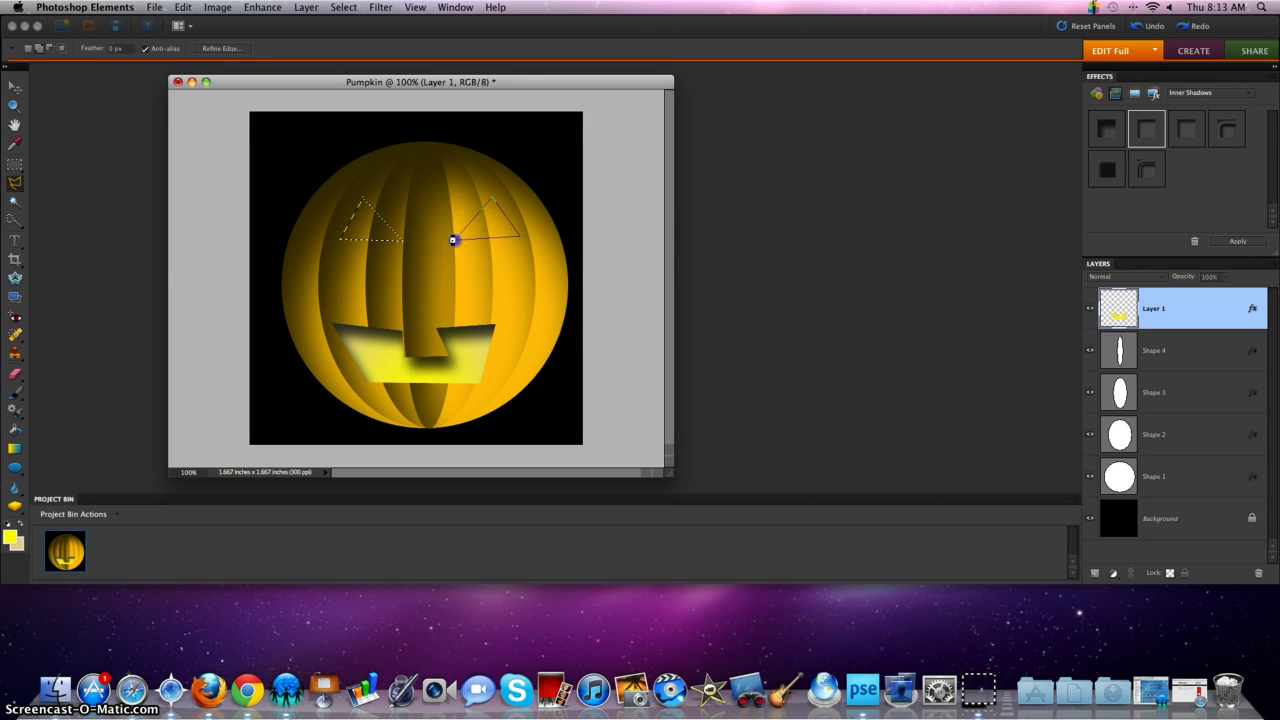
click(453, 241)
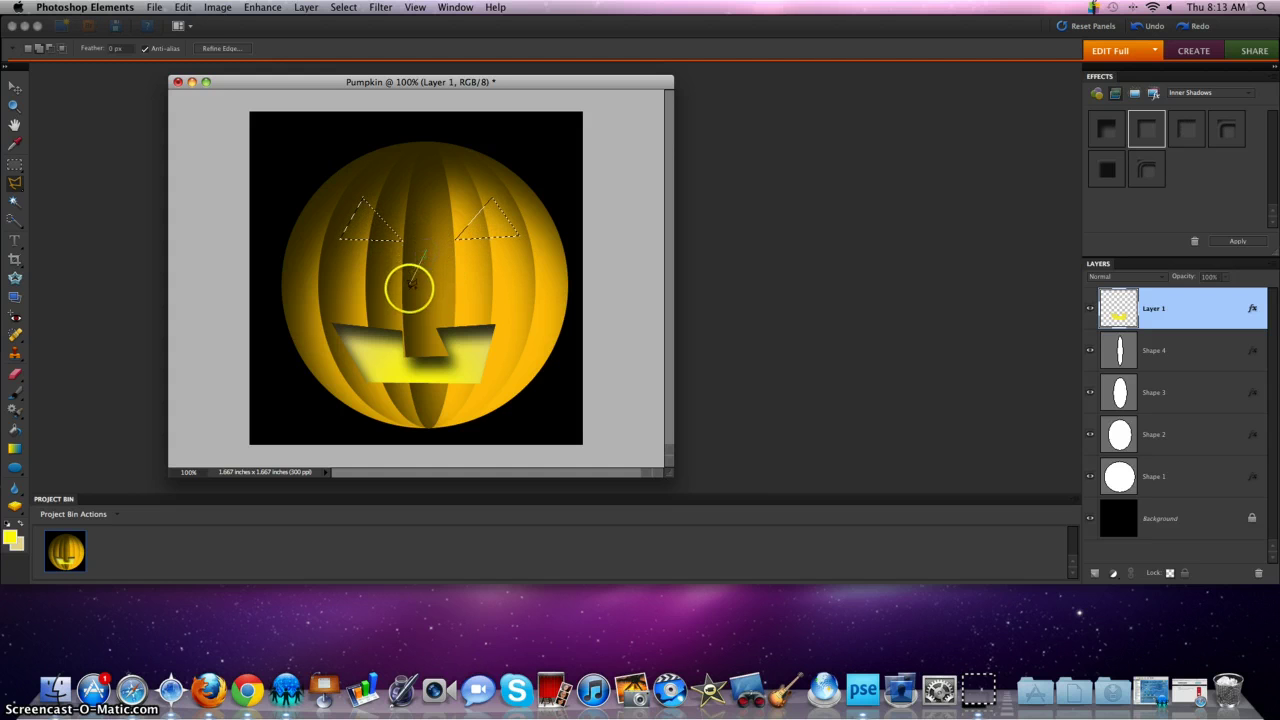
click(452, 288)
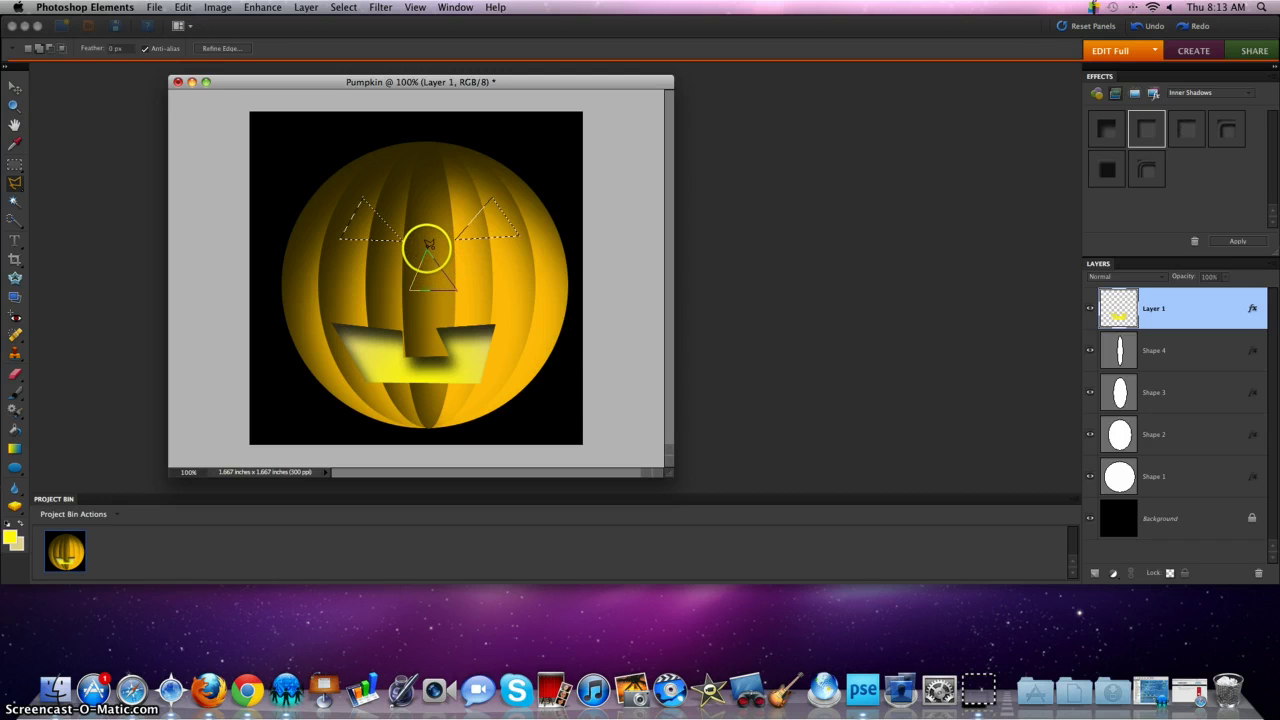
Fill the eyes and nose with yellow, then shade them with an upward glow gradient.
click(15, 429)
click(362, 221)
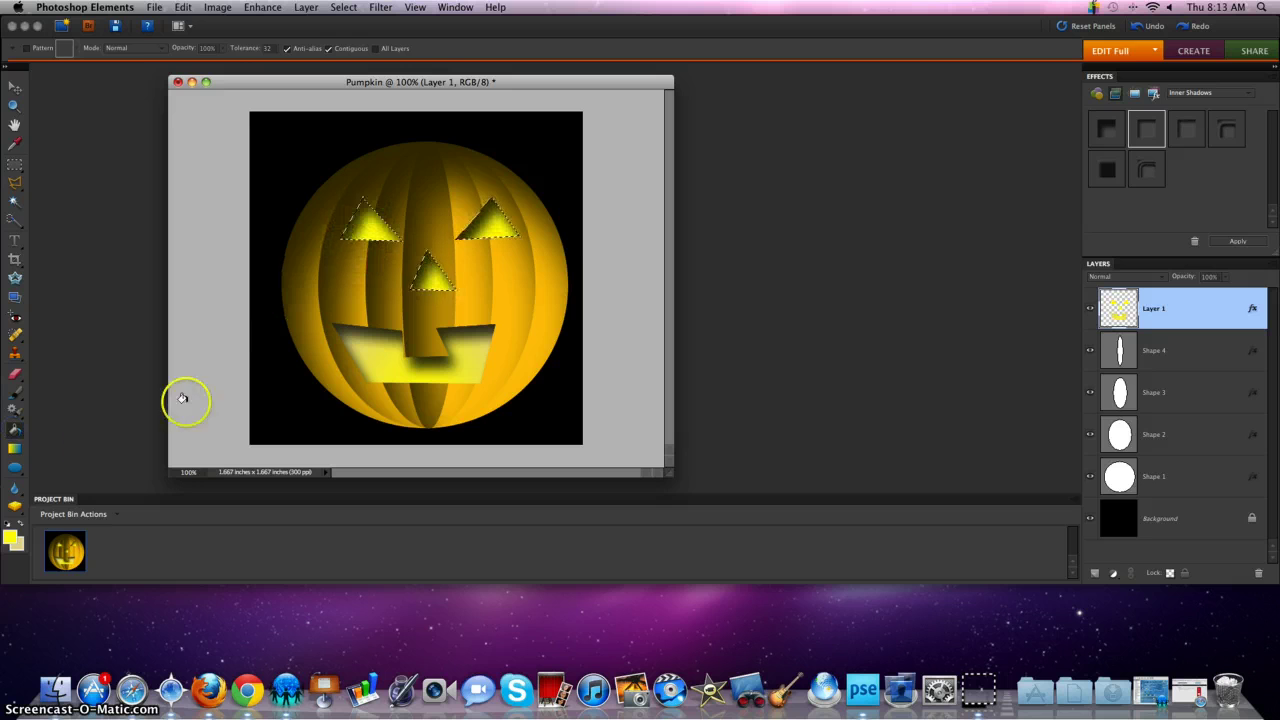
click(15, 448)
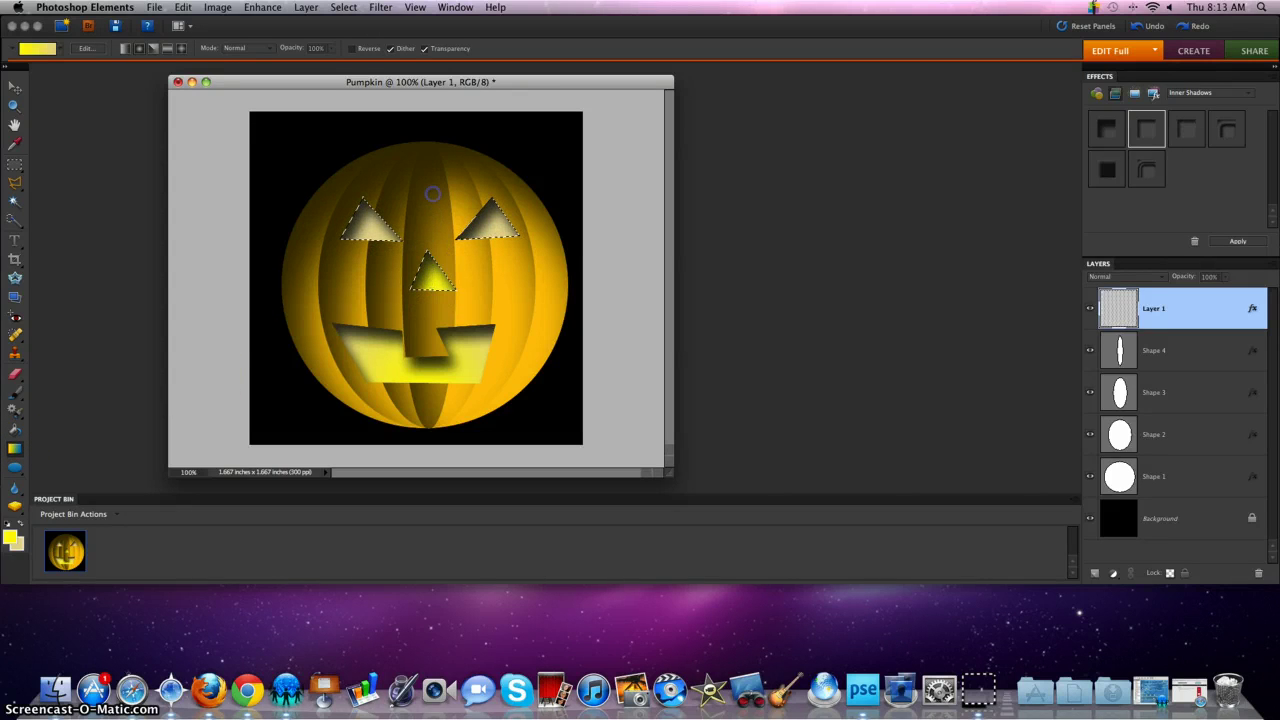
click(370, 228)
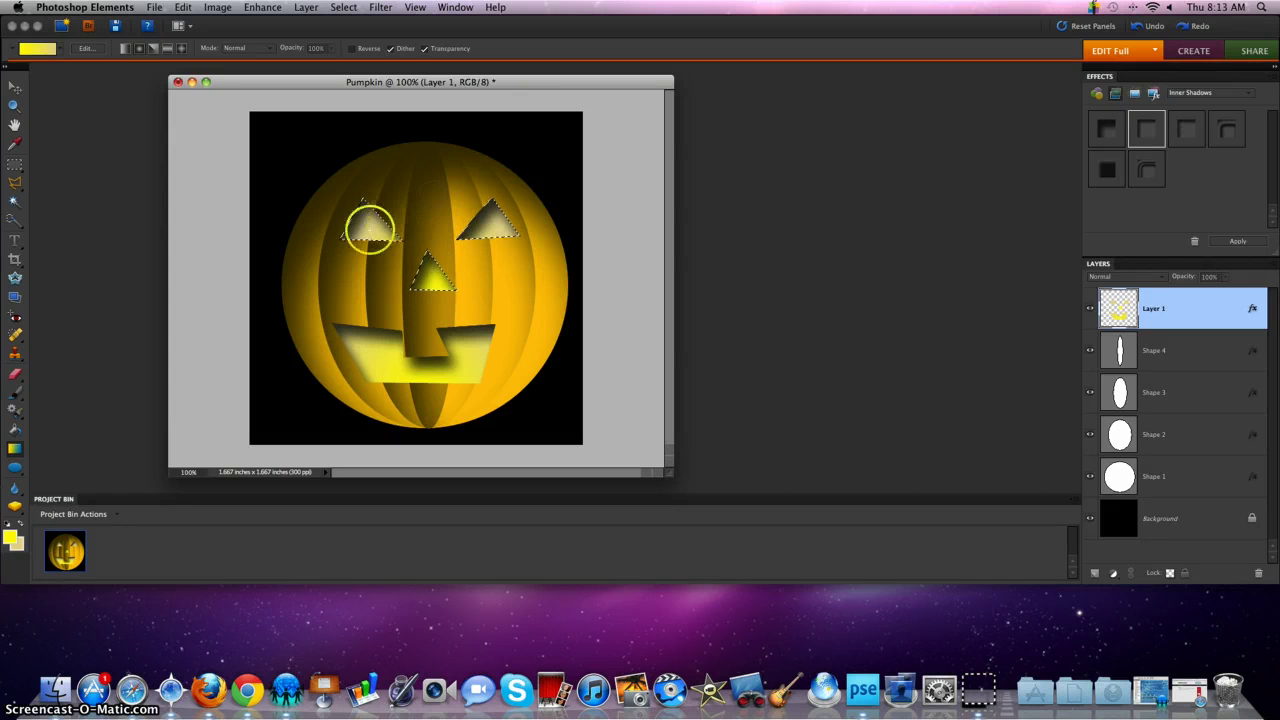
drag(440, 177, 440, 171)
click(428, 323)
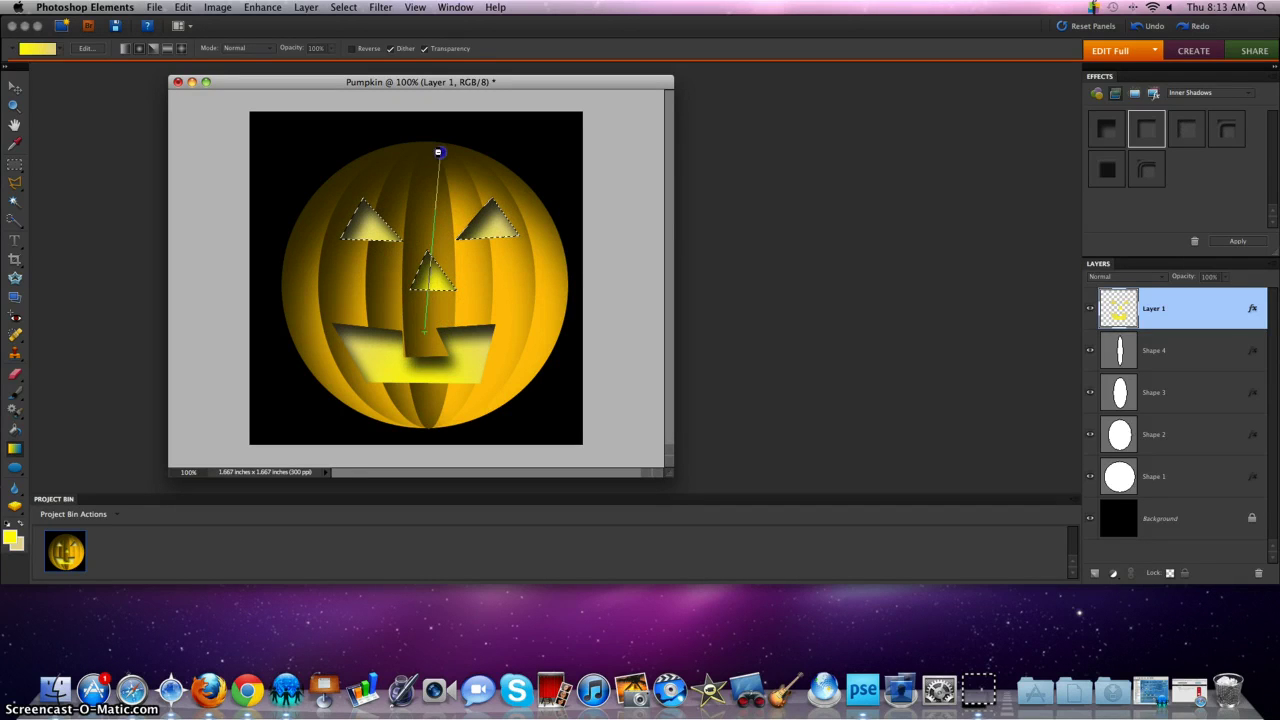
drag(437, 152, 437, 152)
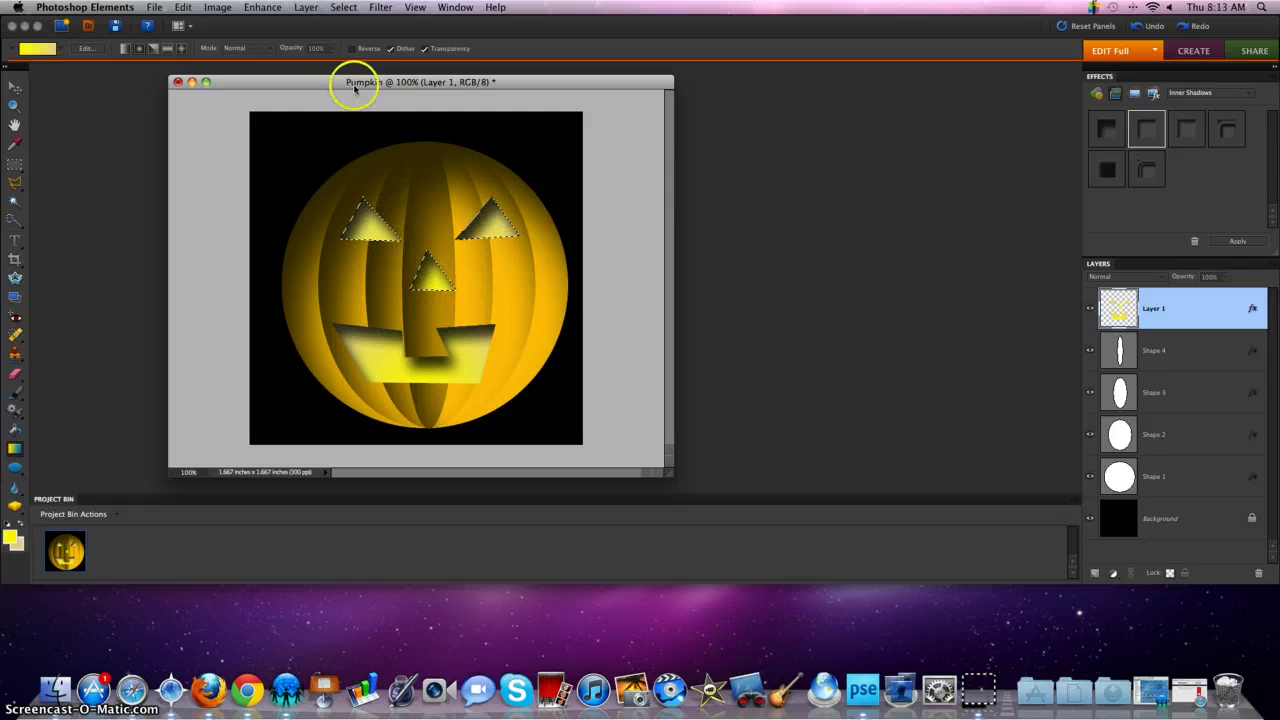
Deselect the face and hide the black Background layer.
click(343, 7)
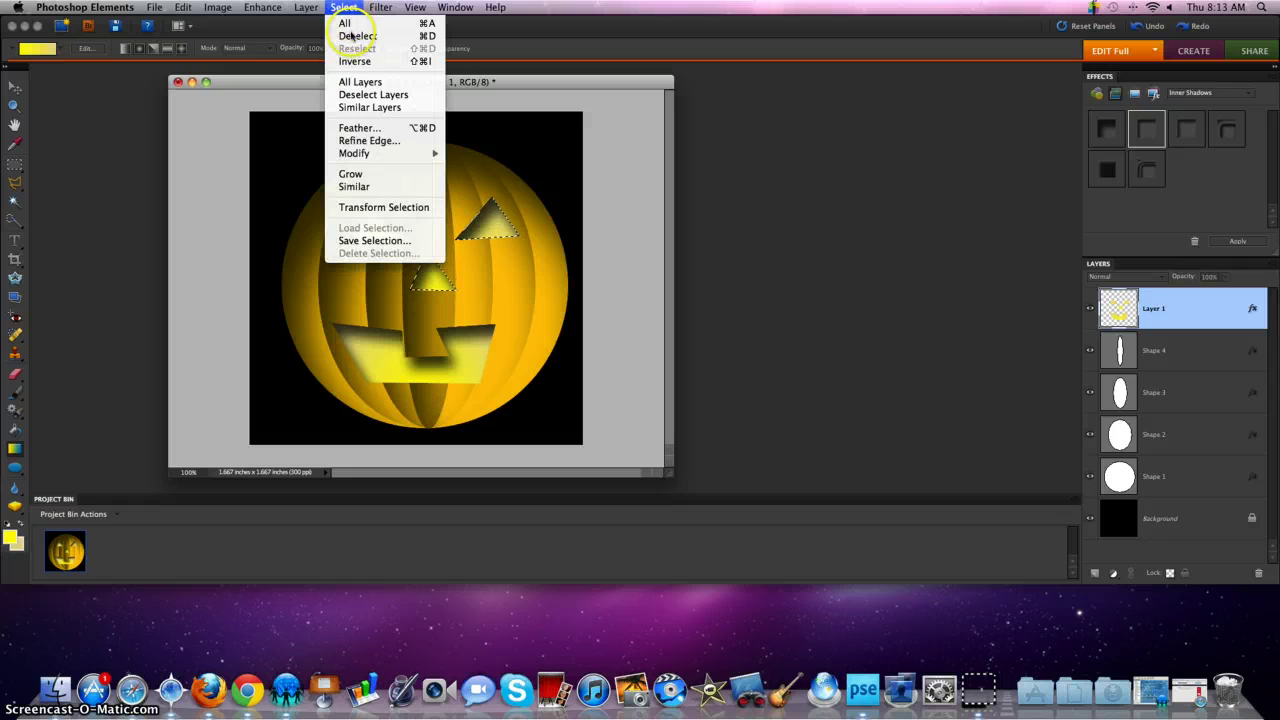
click(352, 36)
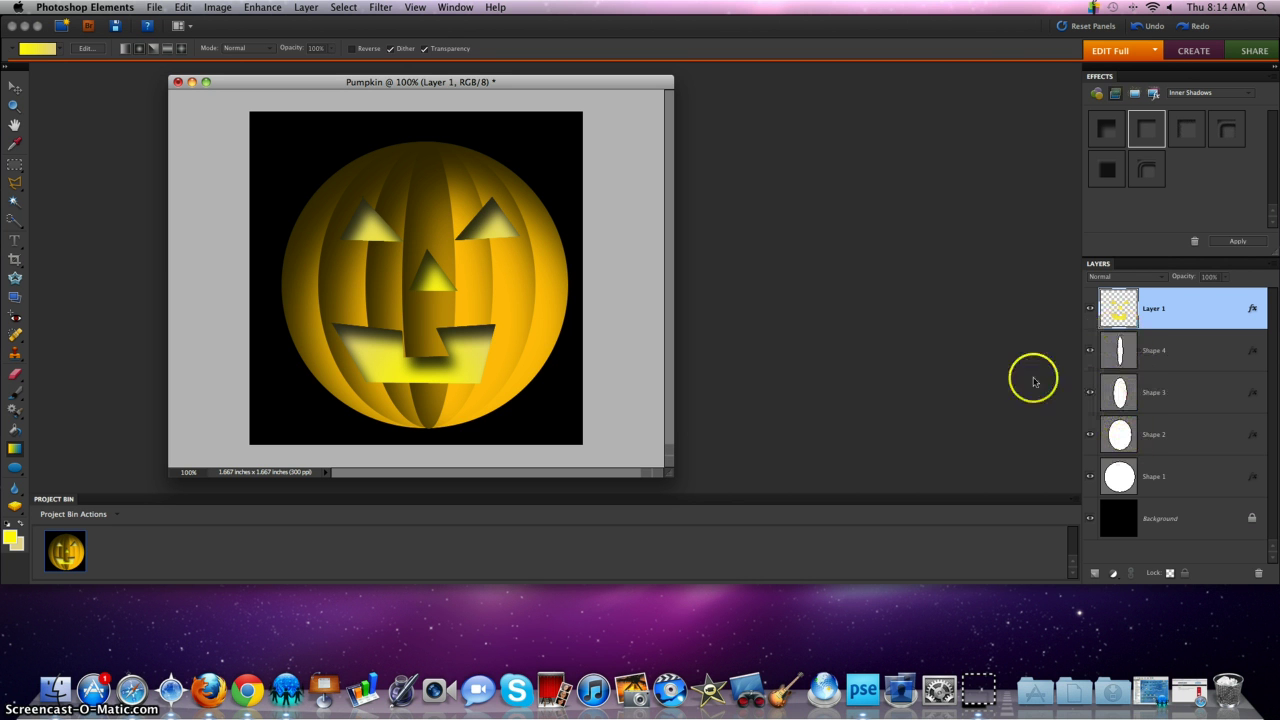
click(1090, 521)
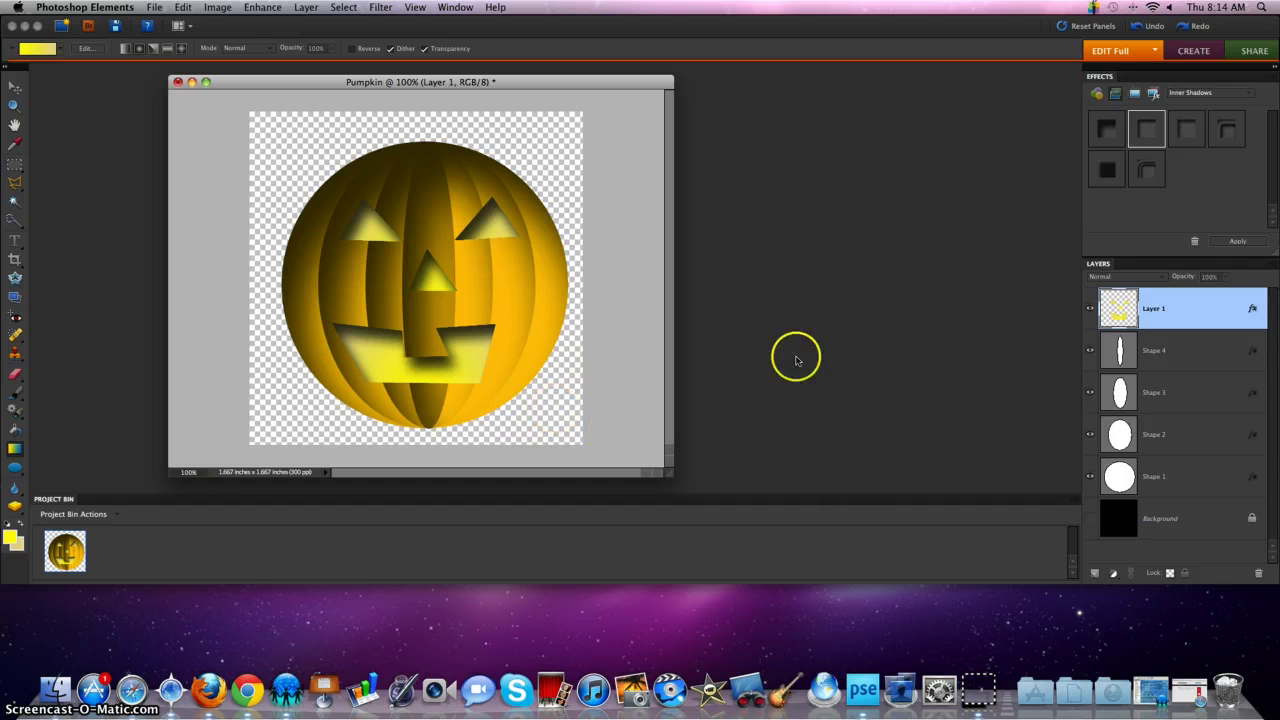
Merge the visible pumpkin layers into a single Layer 1.
click(307, 7)
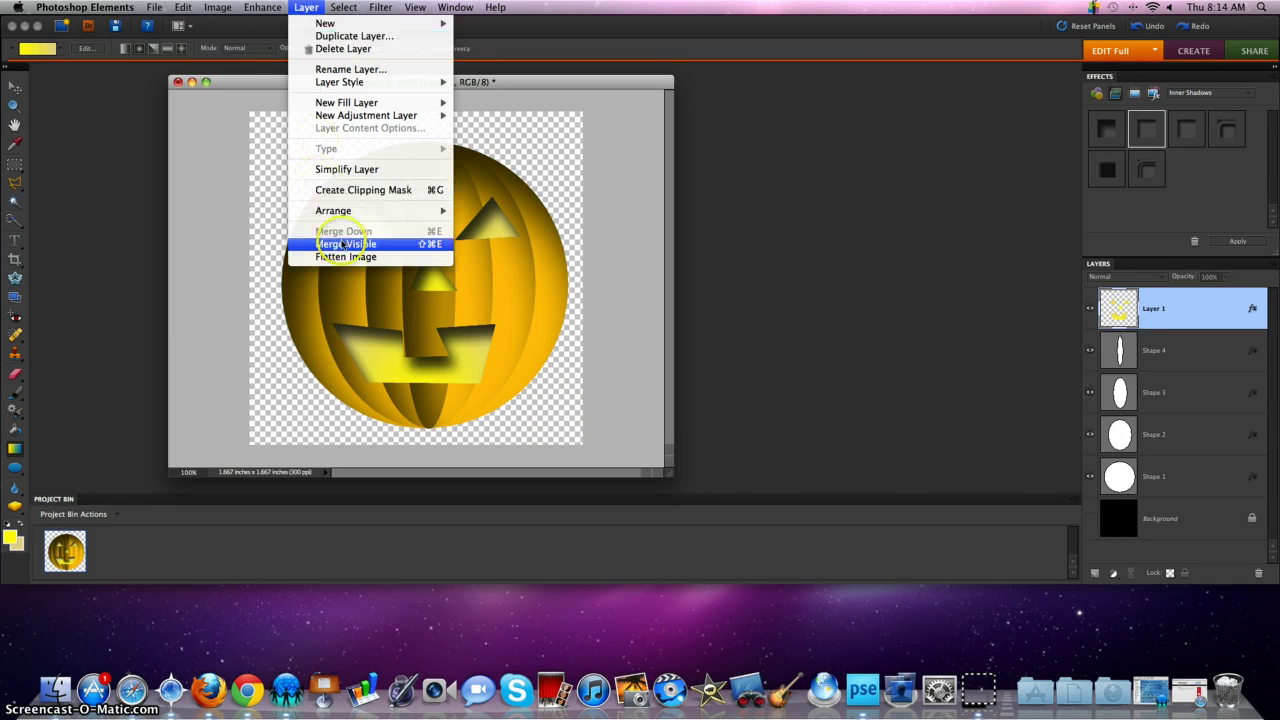
click(342, 244)
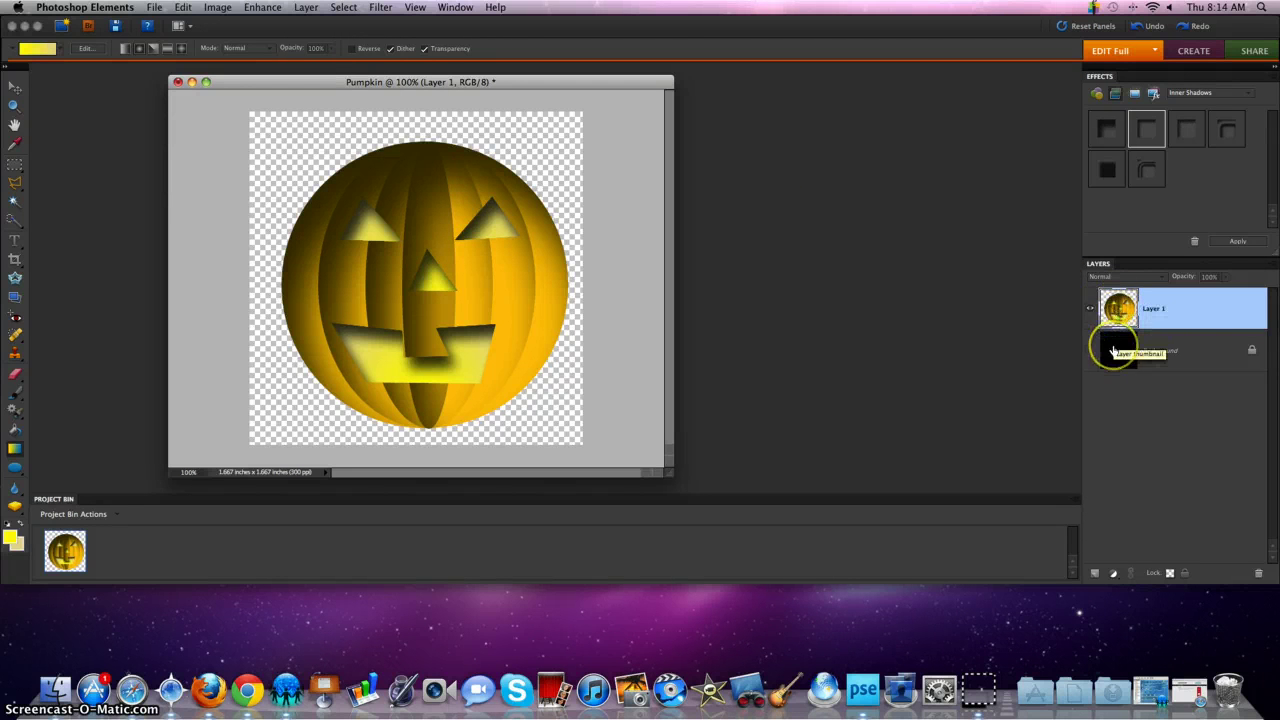
click(1106, 320)
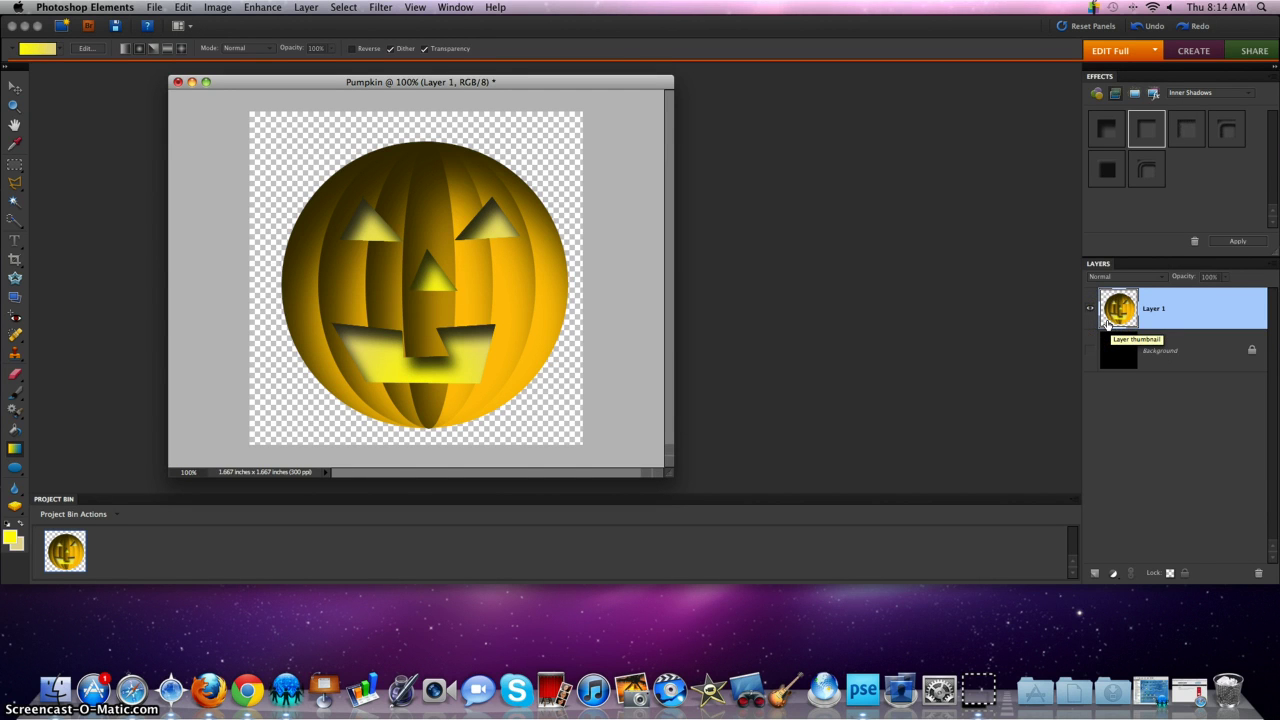
mouse_move(1106, 322)
mouse_down()
mouse_move(1111, 346)
mouse_move(1108, 325)
mouse_up()
Open Liquify, trial-warp the pumpkin's top, bottom and left side, then restore all.
click(381, 9)
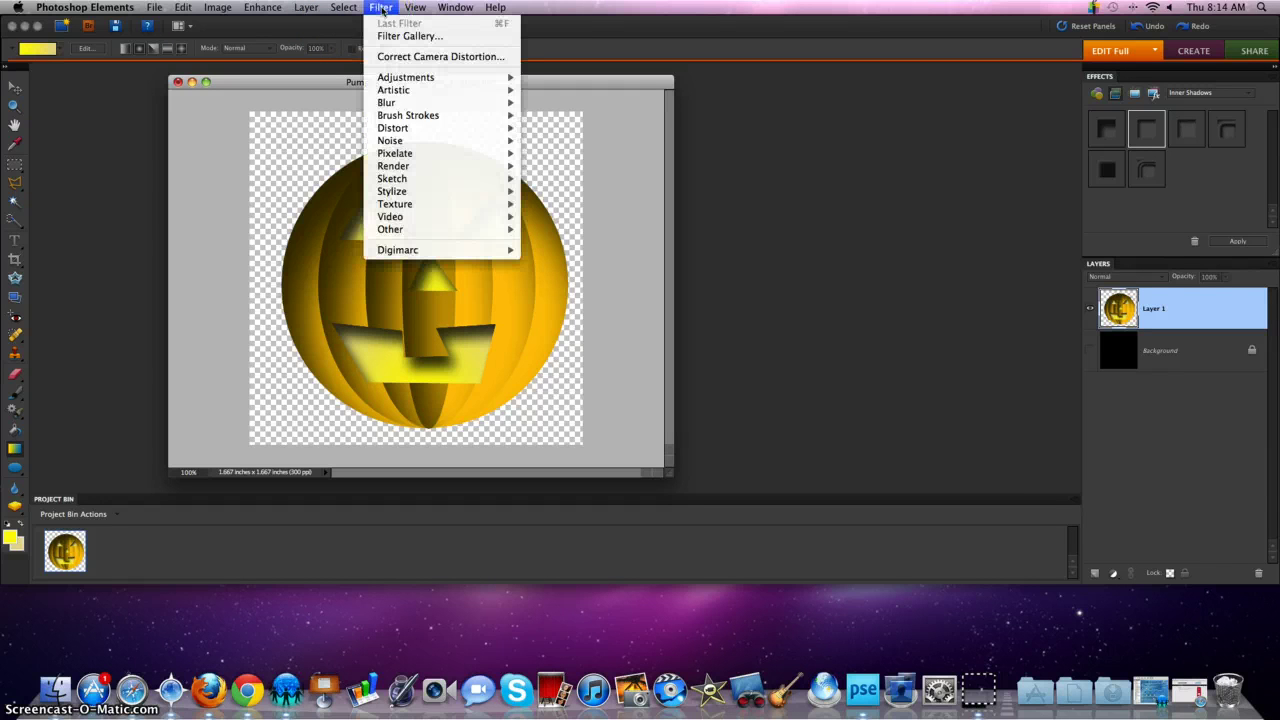
click(404, 129)
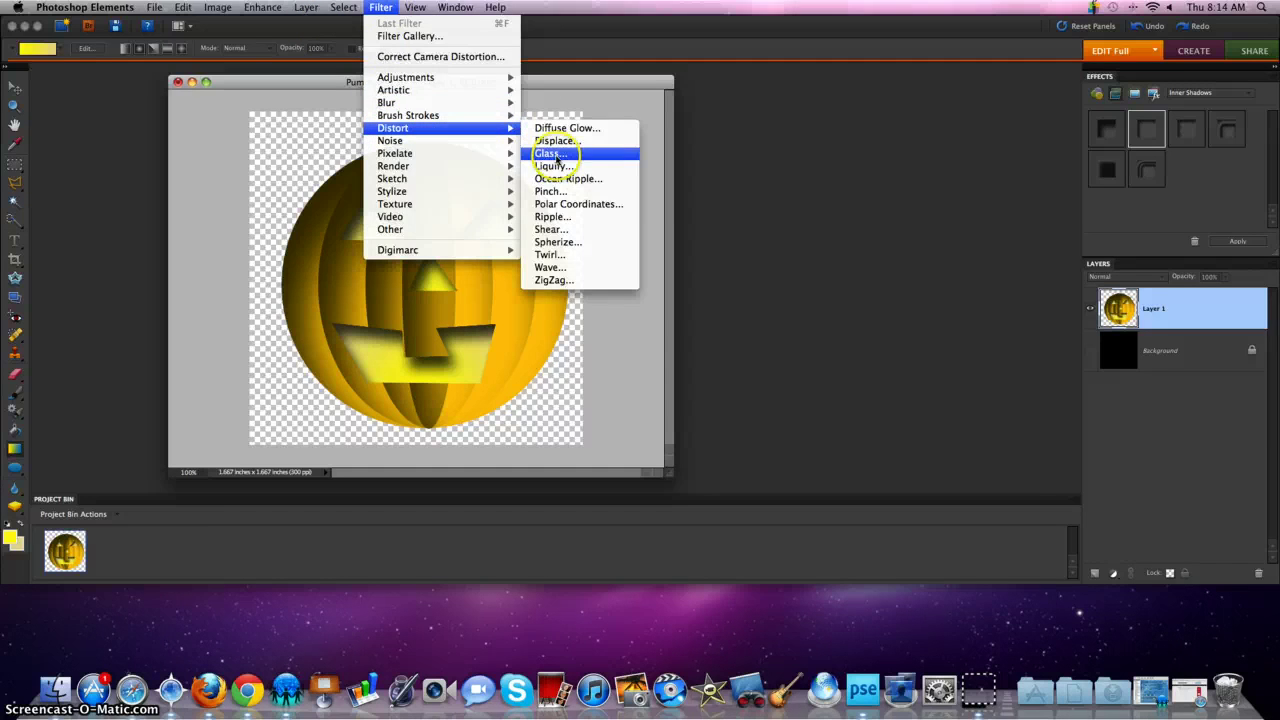
click(556, 167)
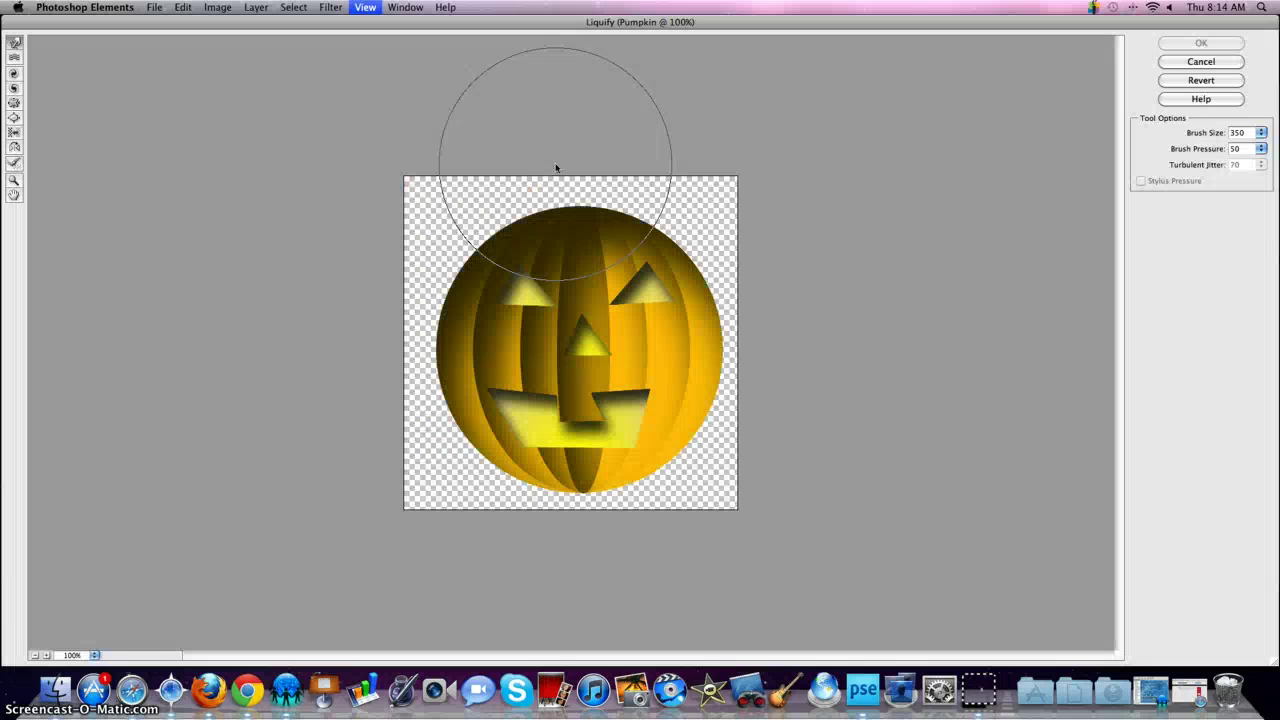
drag(577, 199, 613, 272)
key(super+z)
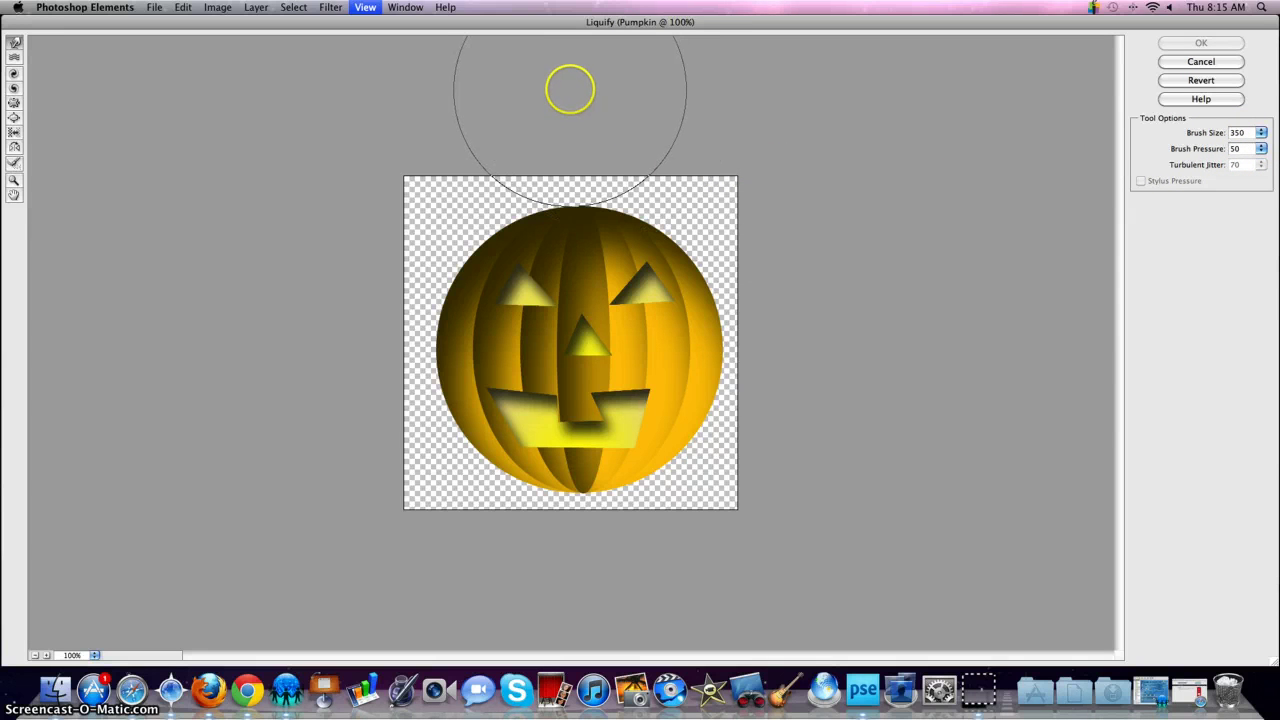
drag(570, 90, 565, 183)
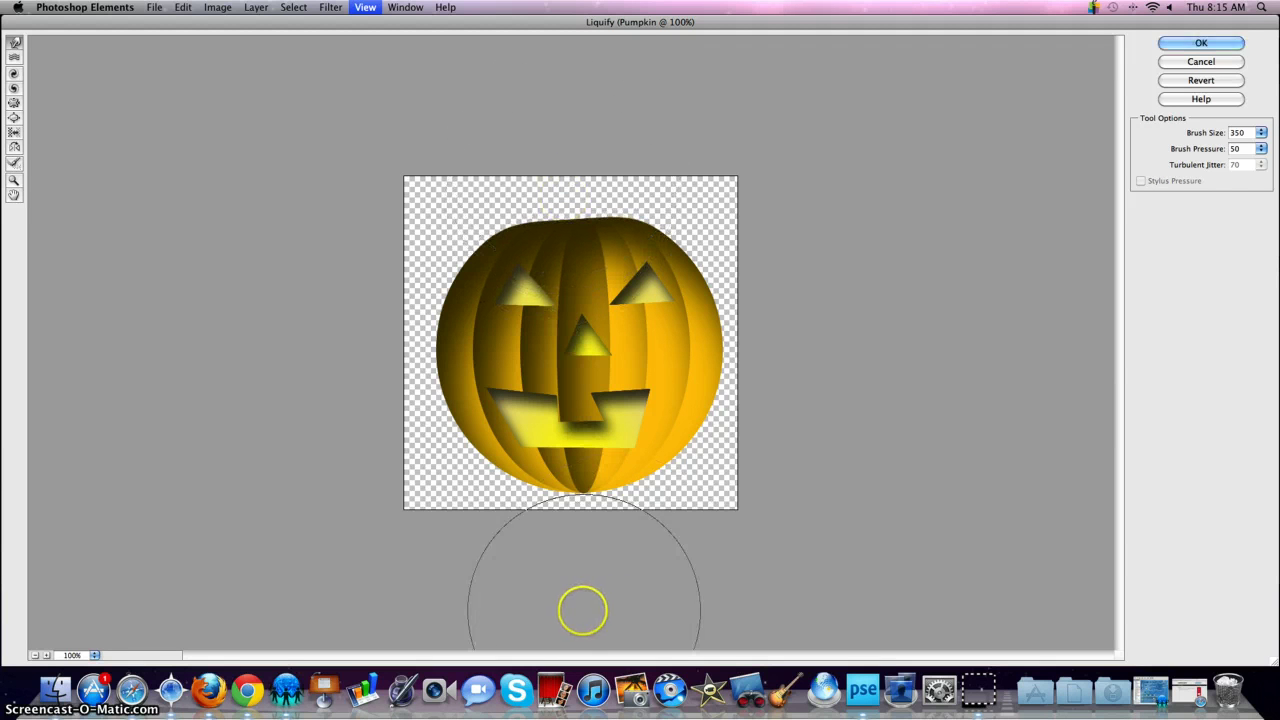
drag(577, 609, 584, 503)
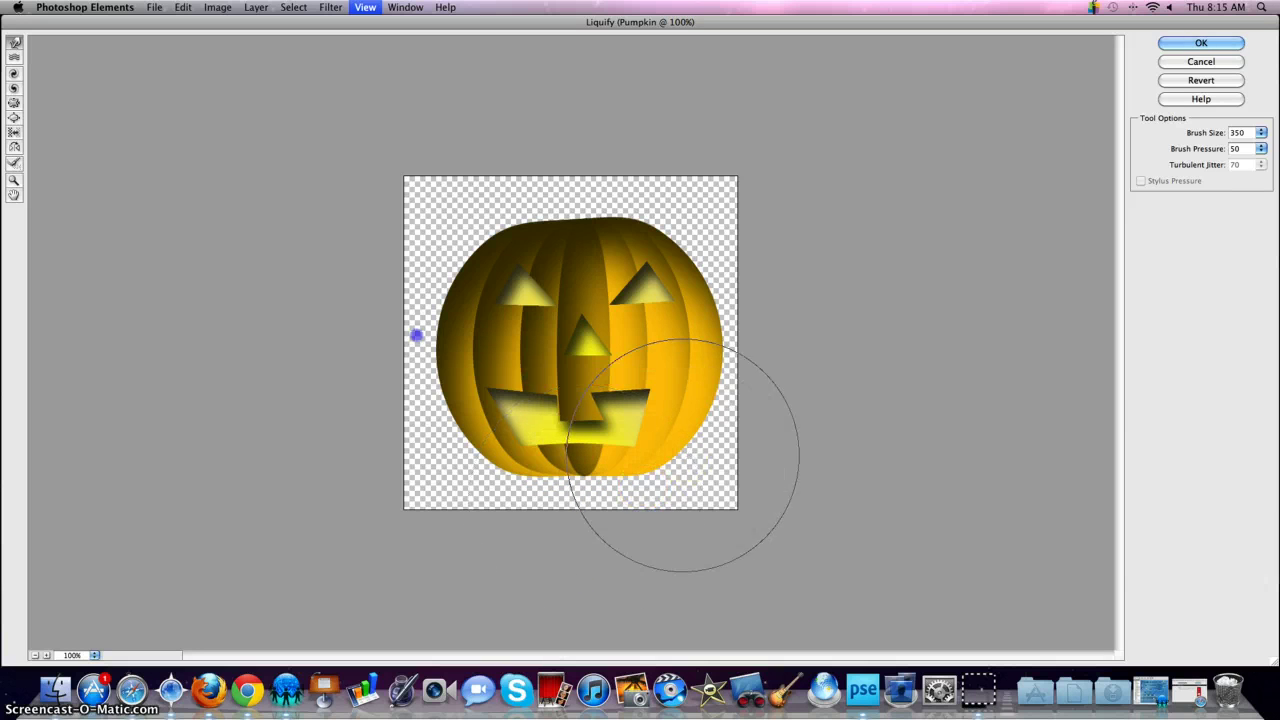
mouse_move(417, 334)
mouse_down()
mouse_move(337, 317)
mouse_move(363, 379)
mouse_move(400, 398)
mouse_up()
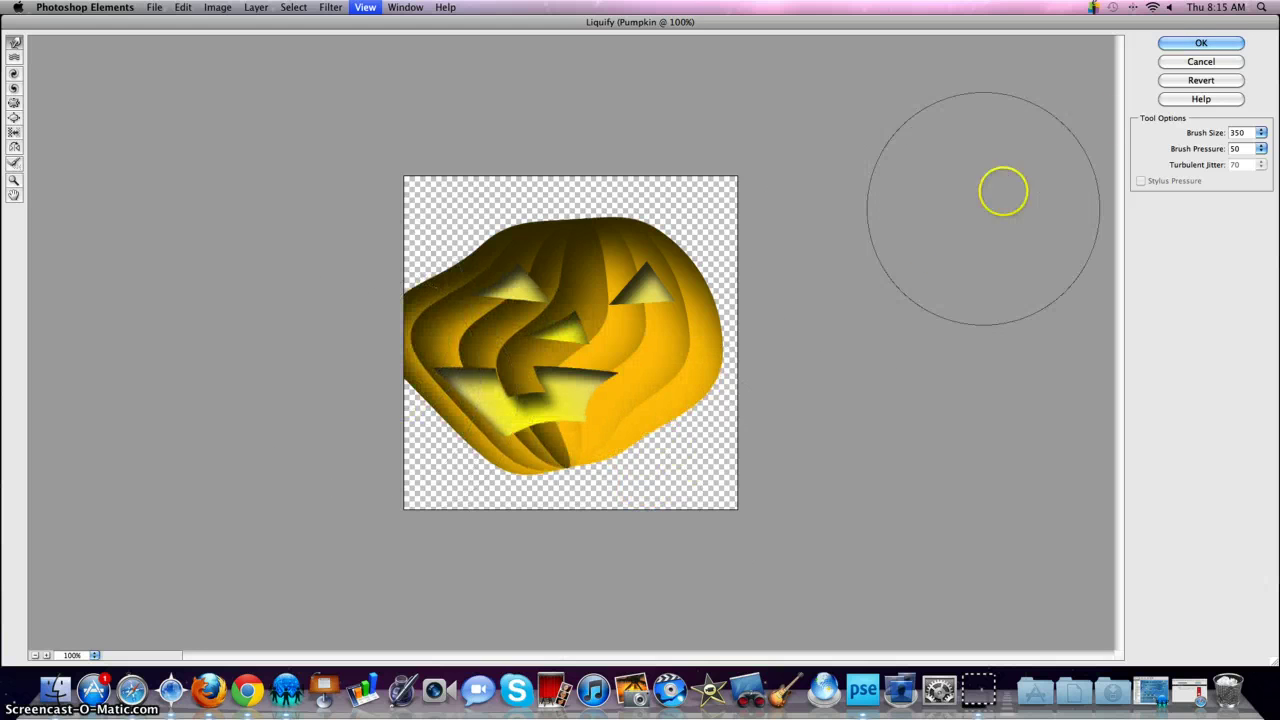
click(1186, 84)
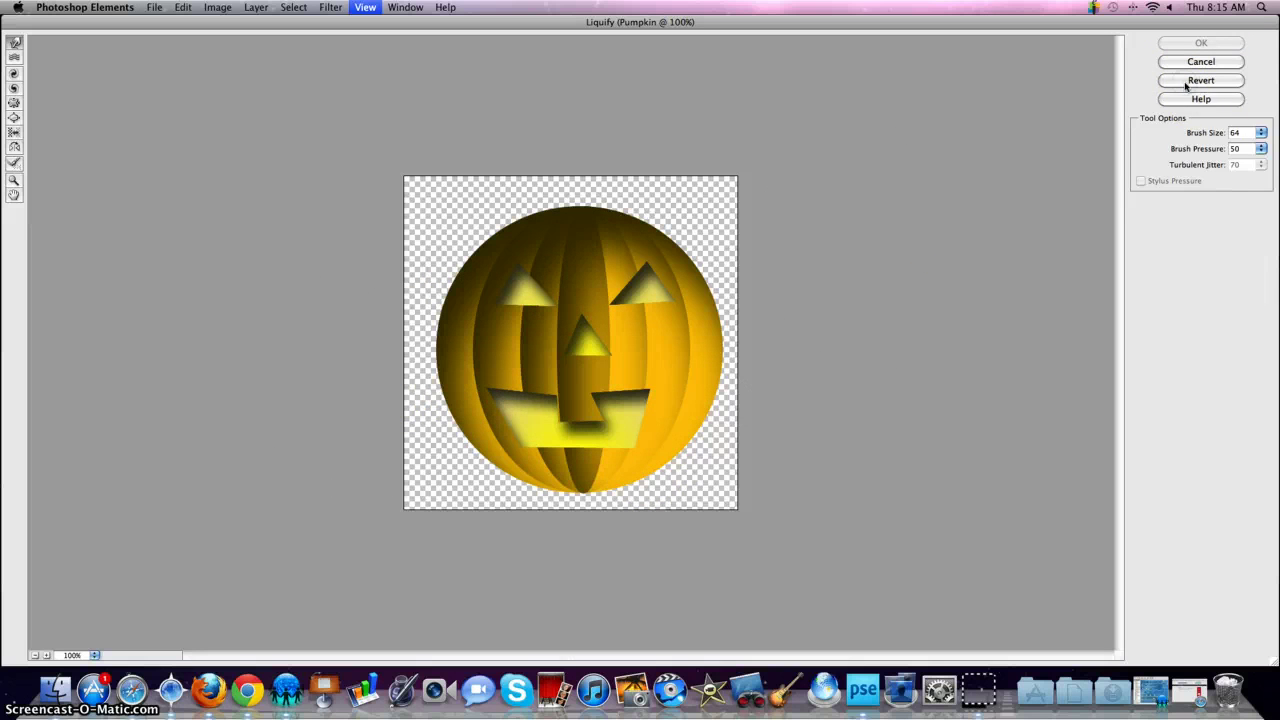
With a 350 brush size, flatten the pumpkin's top and bottom and apply the warp.
double_click(1238, 132)
text(350)
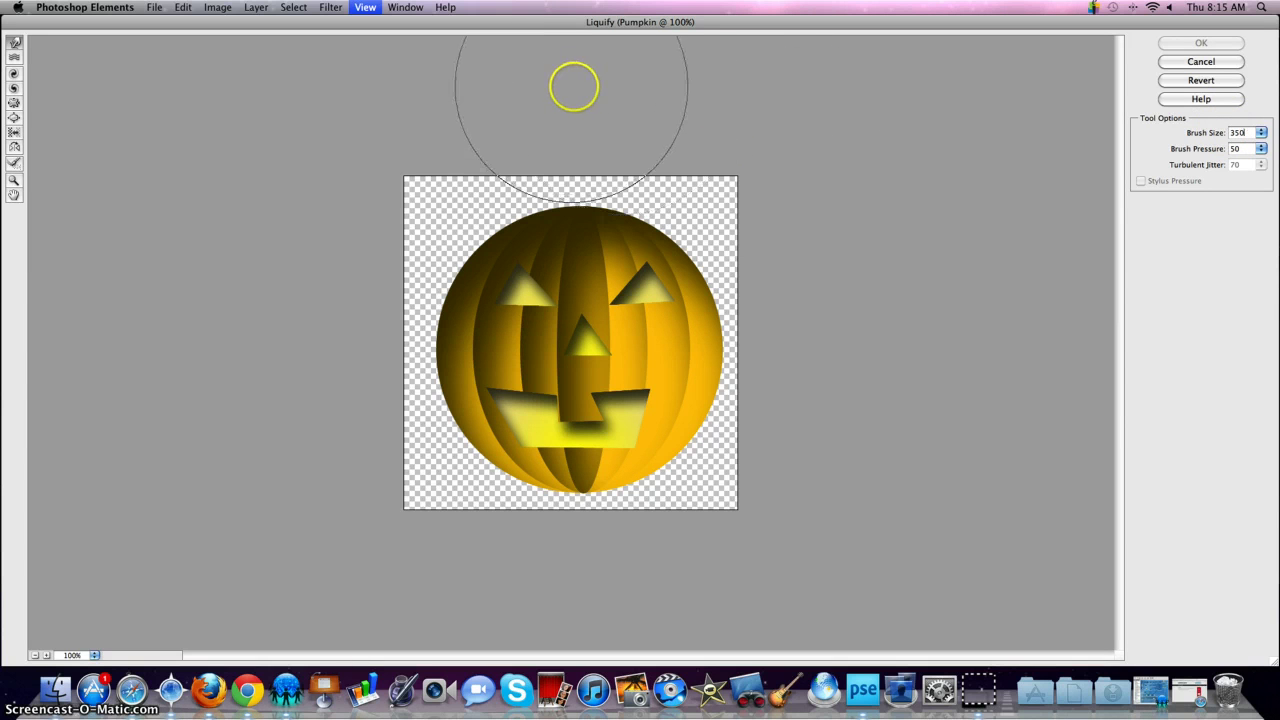
drag(578, 92, 575, 186)
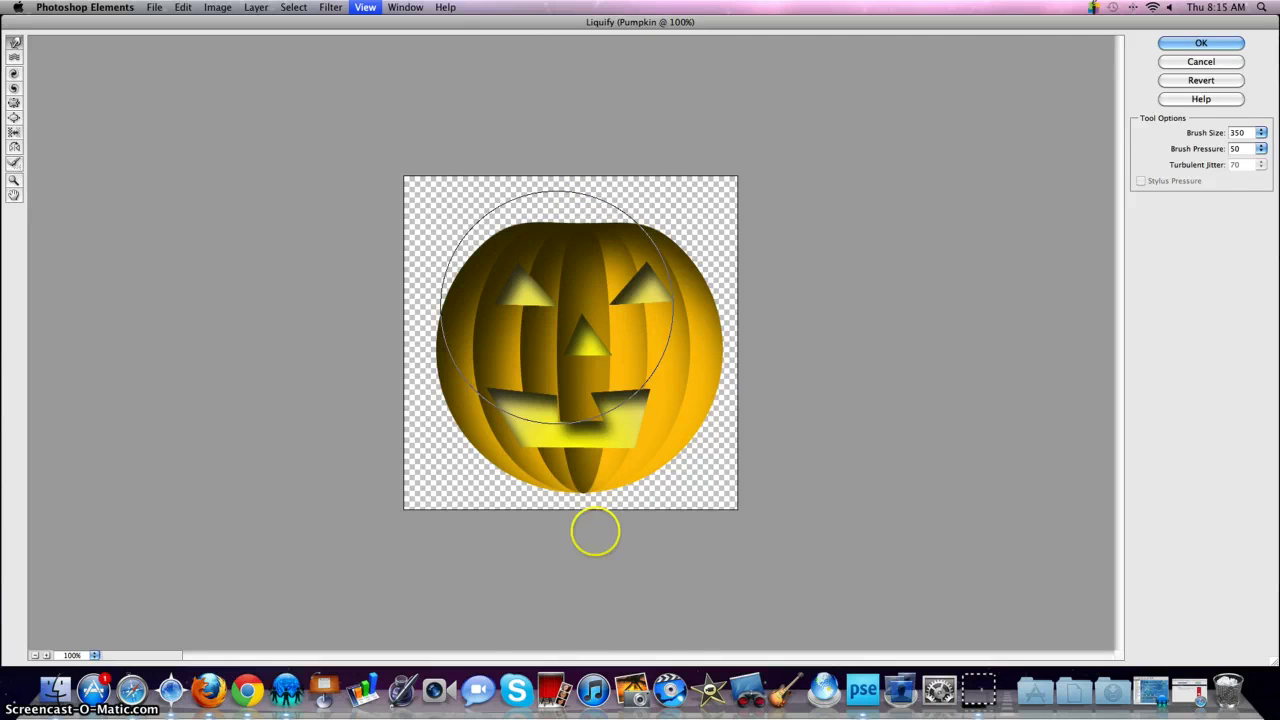
drag(585, 610, 591, 514)
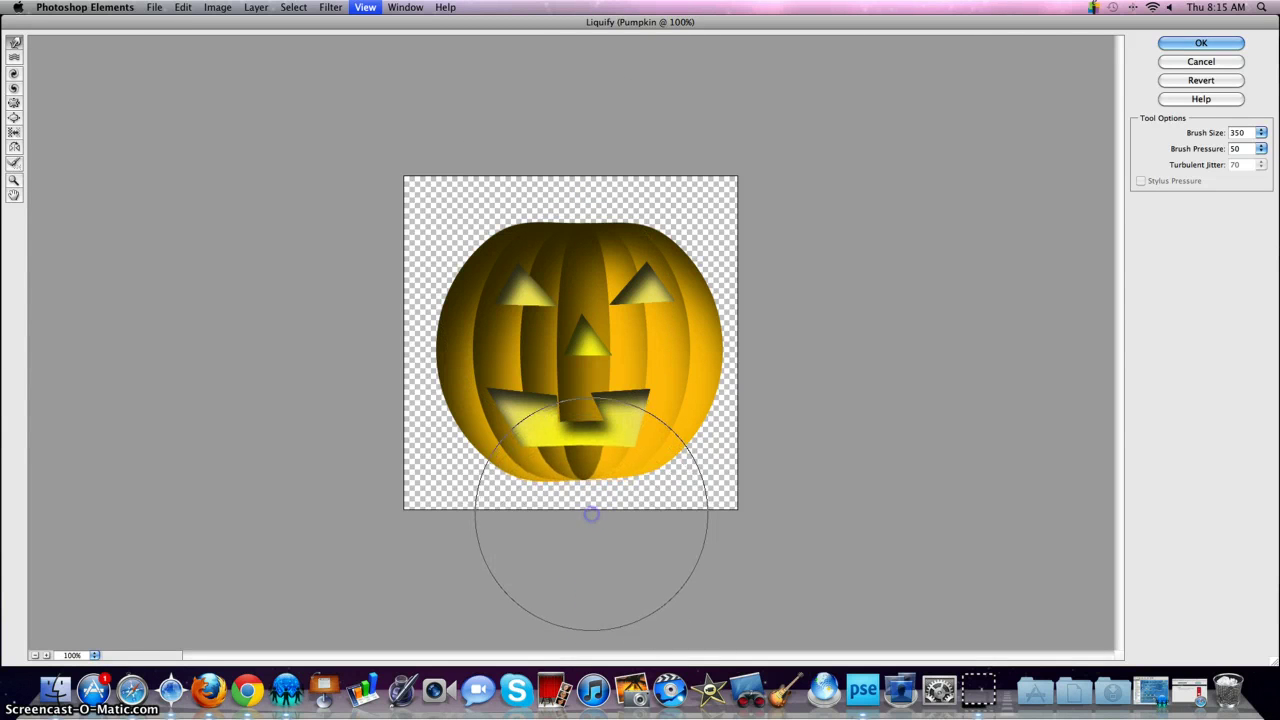
click(1176, 44)
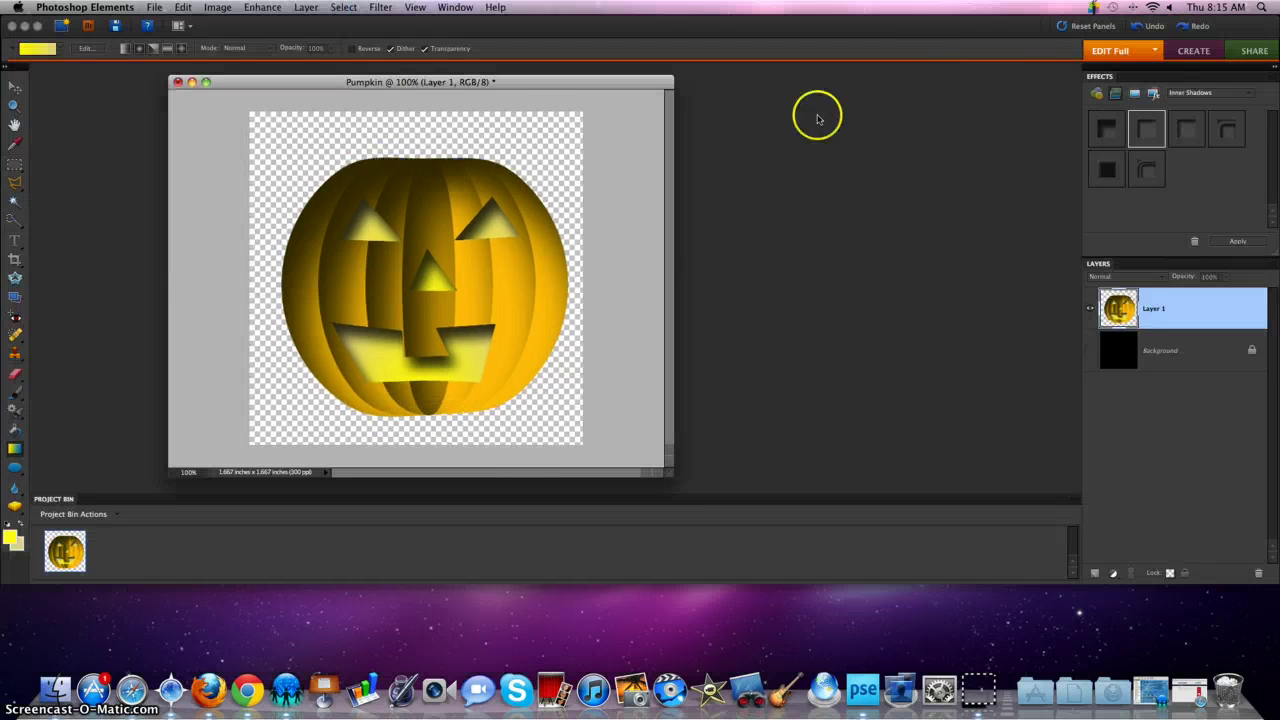
Show the black Background, add a new Layer 2, and pick the 13 px round brush.
click(1091, 354)
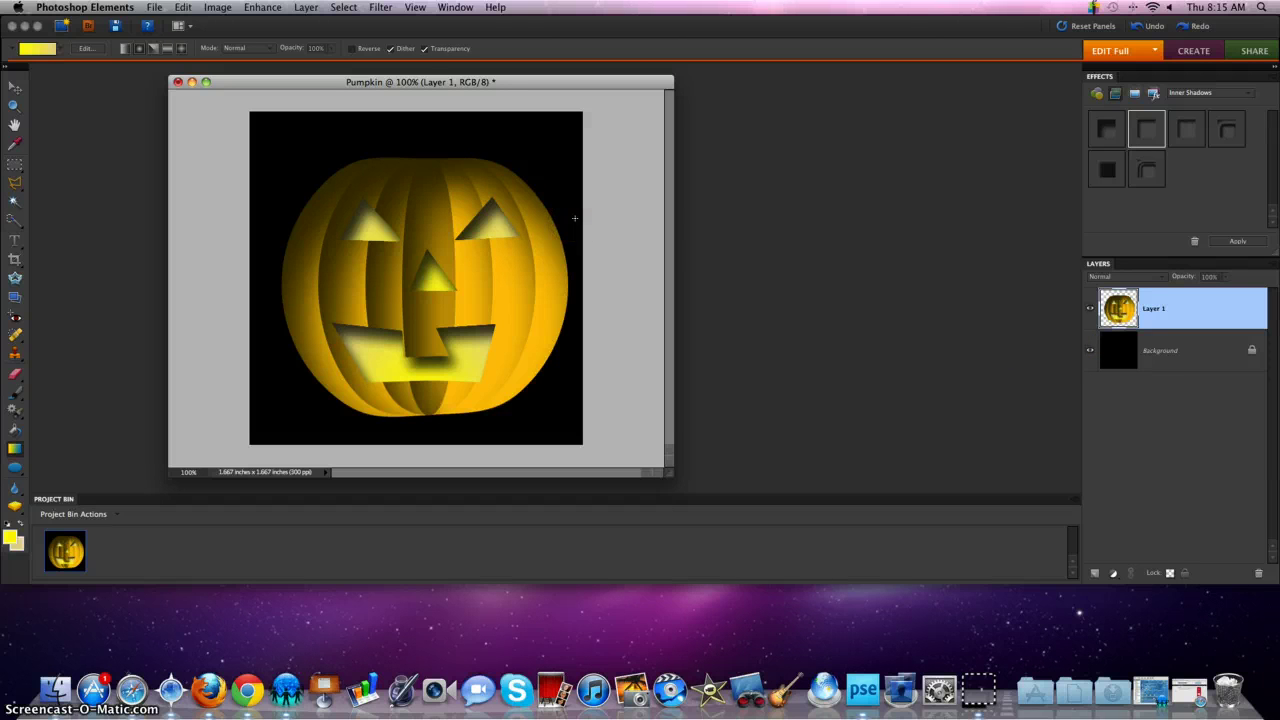
click(1095, 573)
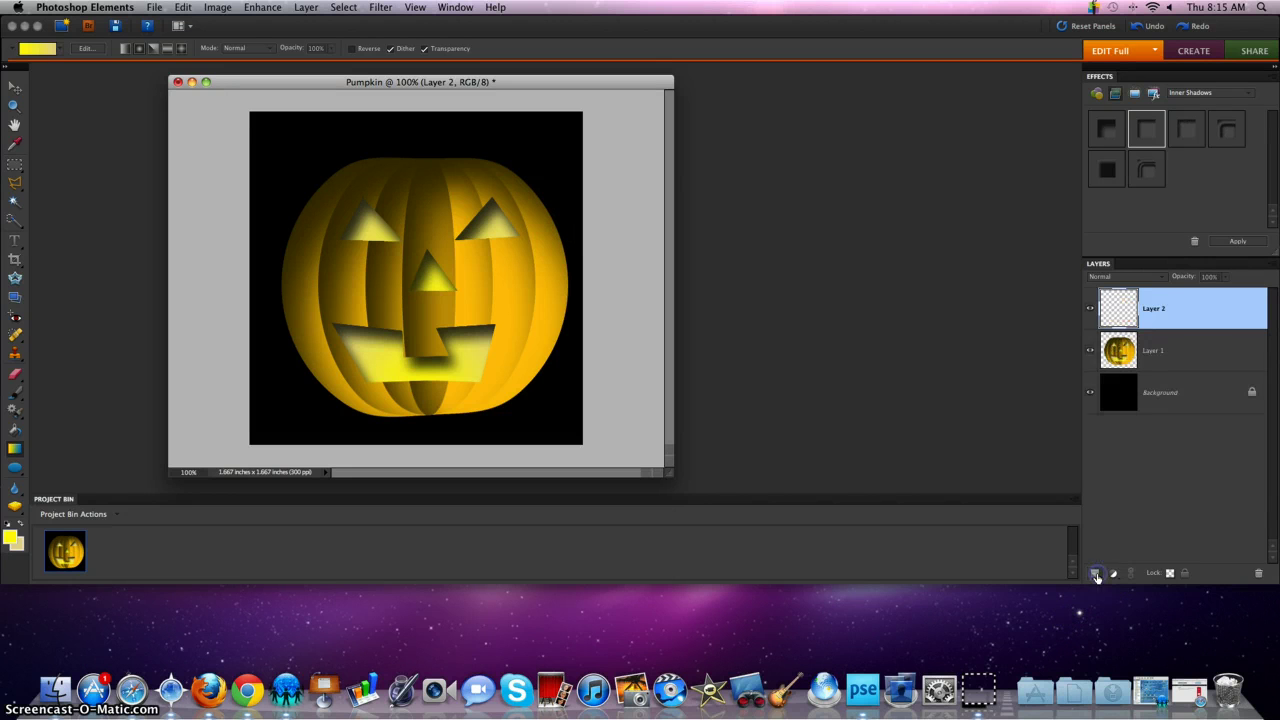
click(17, 393)
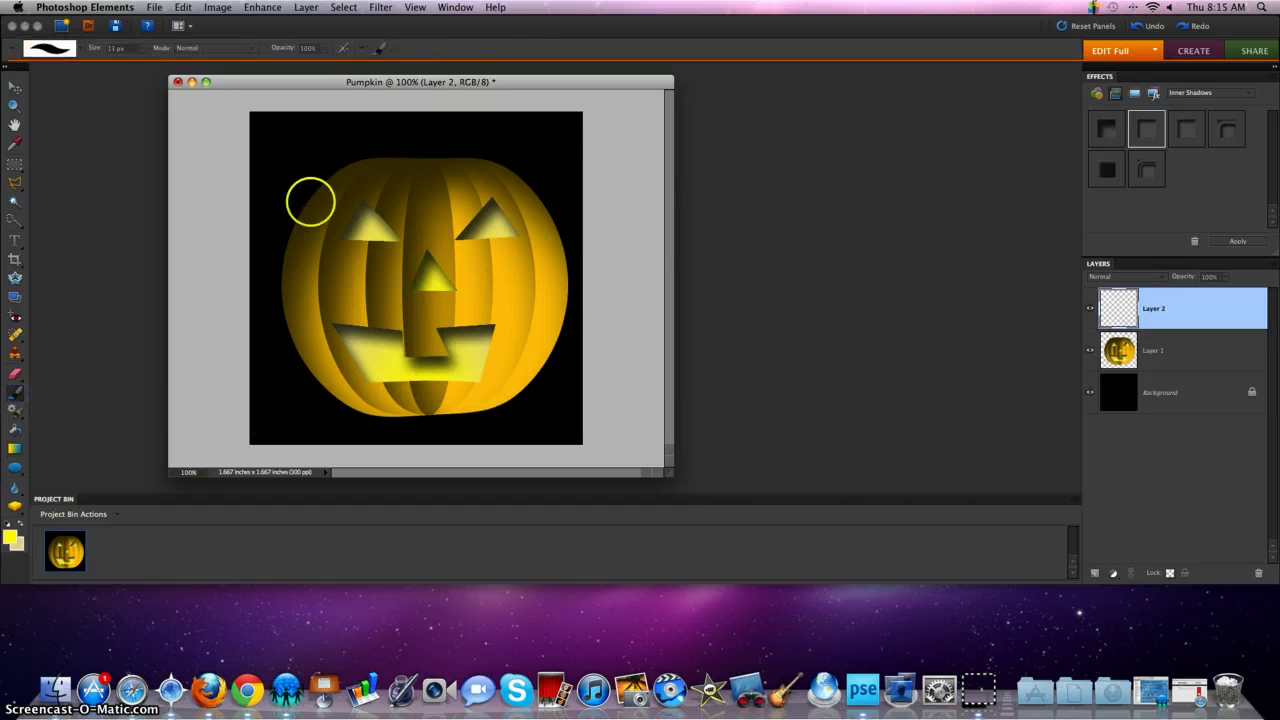
click(76, 48)
click(107, 105)
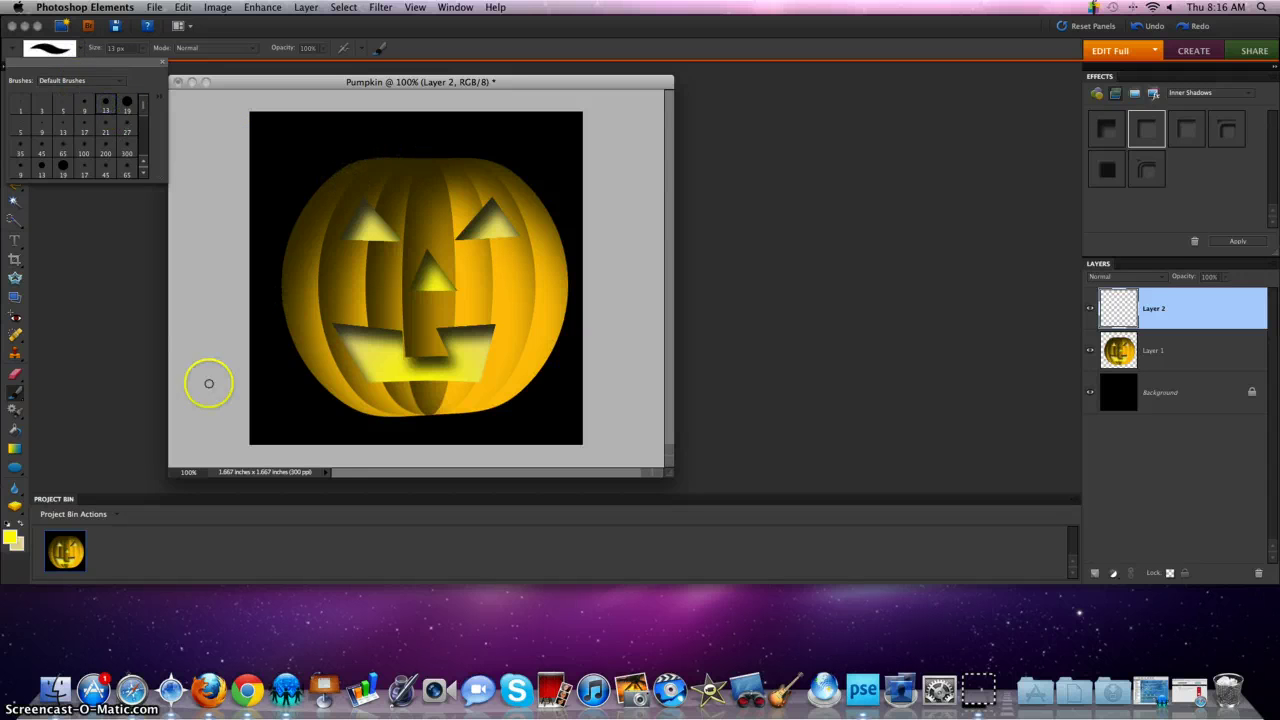
Set the foreground colour to muted green #8ca471.
click(12, 538)
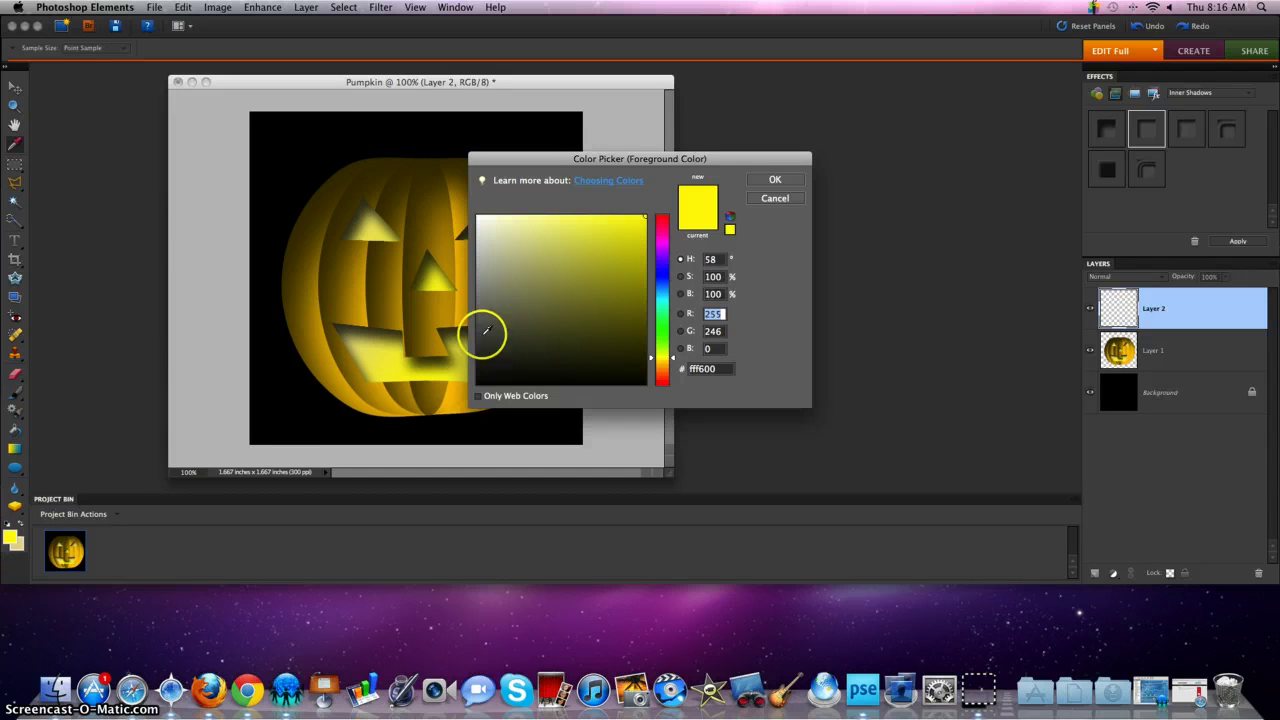
click(667, 345)
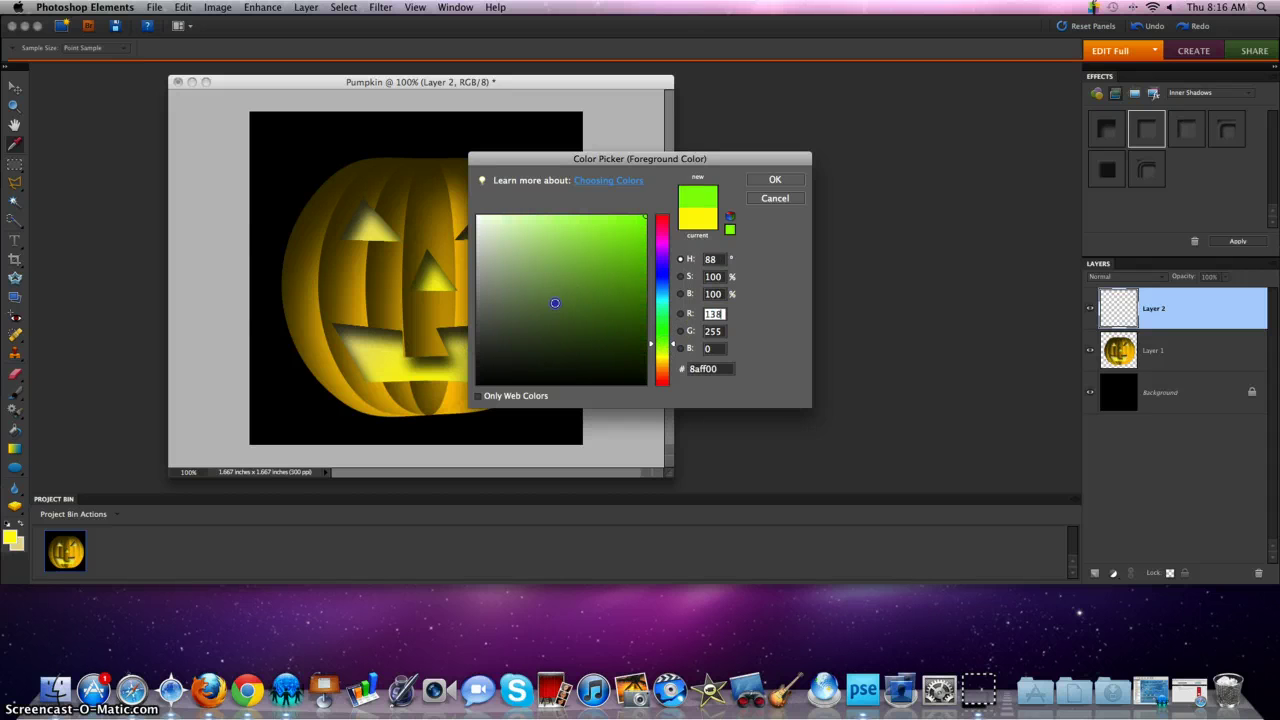
drag(555, 303, 528, 271)
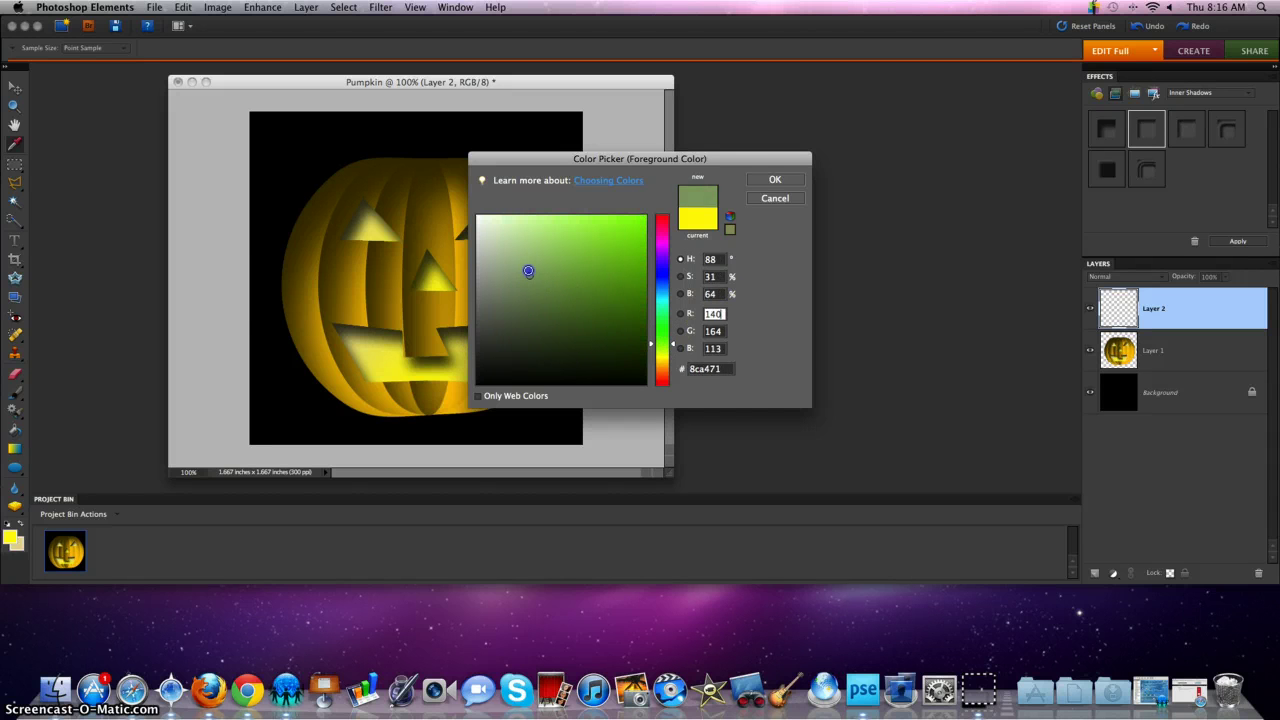
click(787, 182)
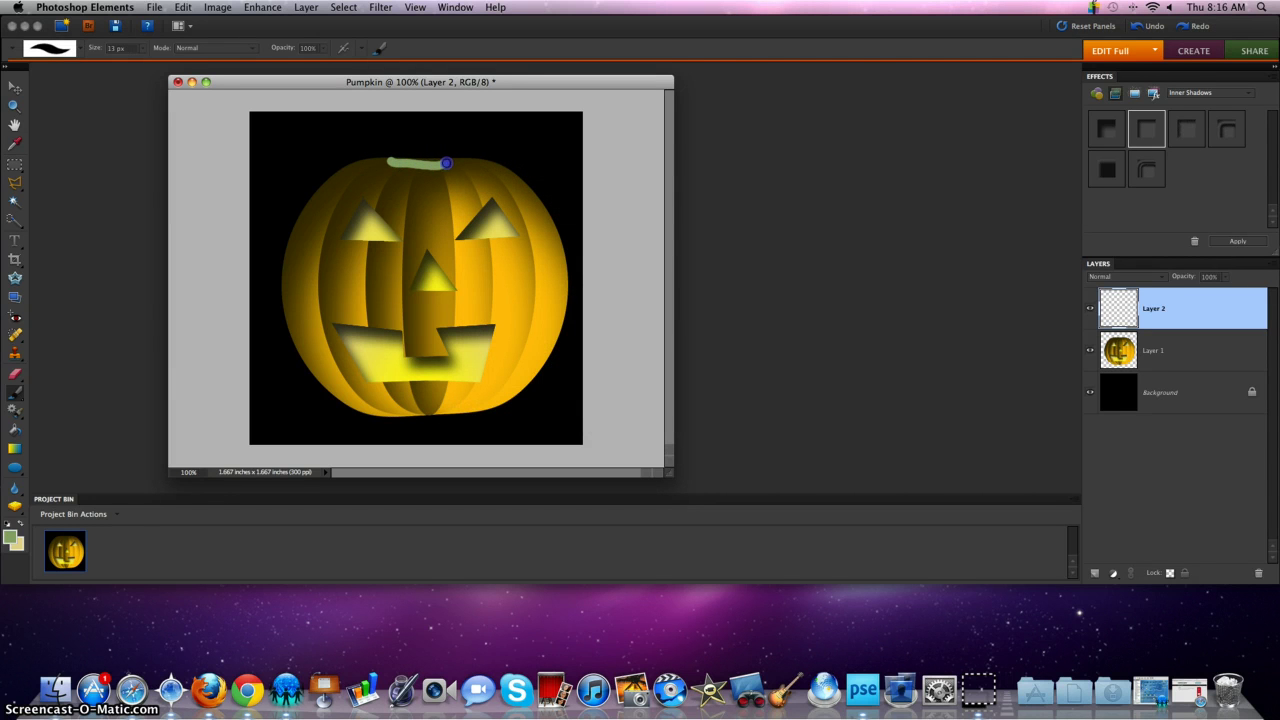
Brush a solid muted-green stem above the pumpkin's top on Layer 2.
drag(446, 163, 453, 161)
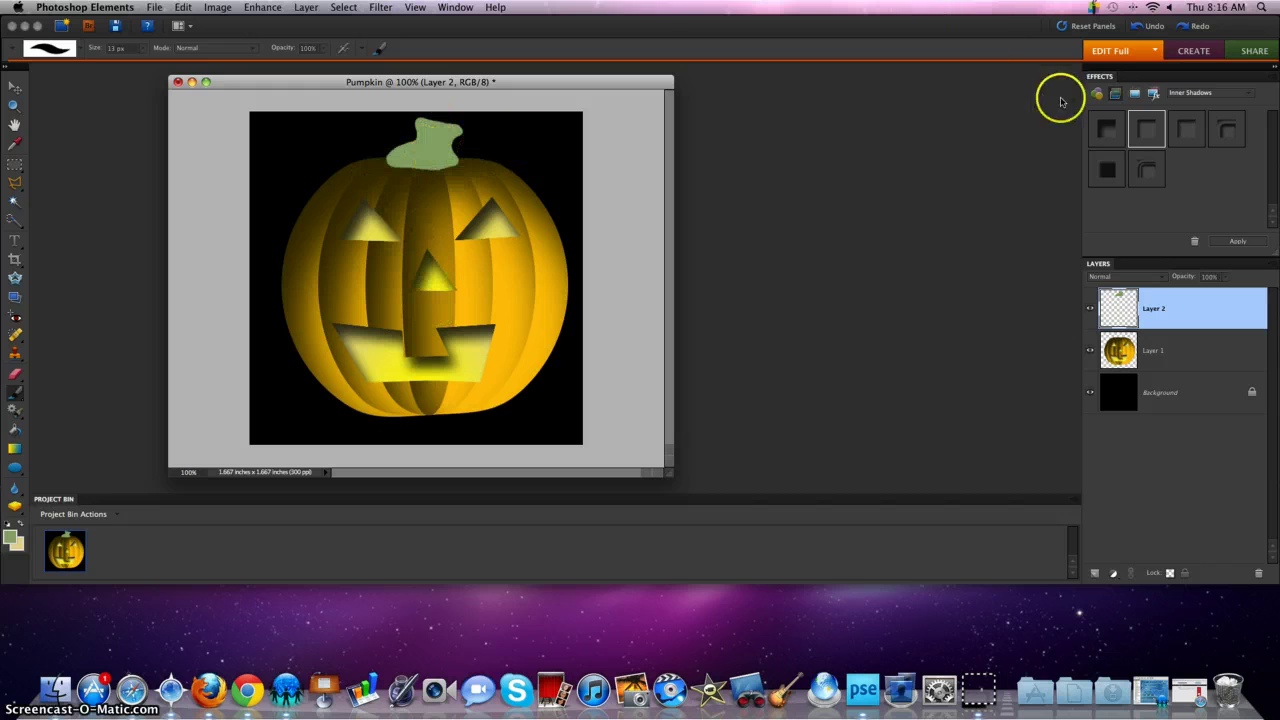
Try the Inner Shadows styles on the stem, keeping the Noisy inner shadow.
double_click(1108, 130)
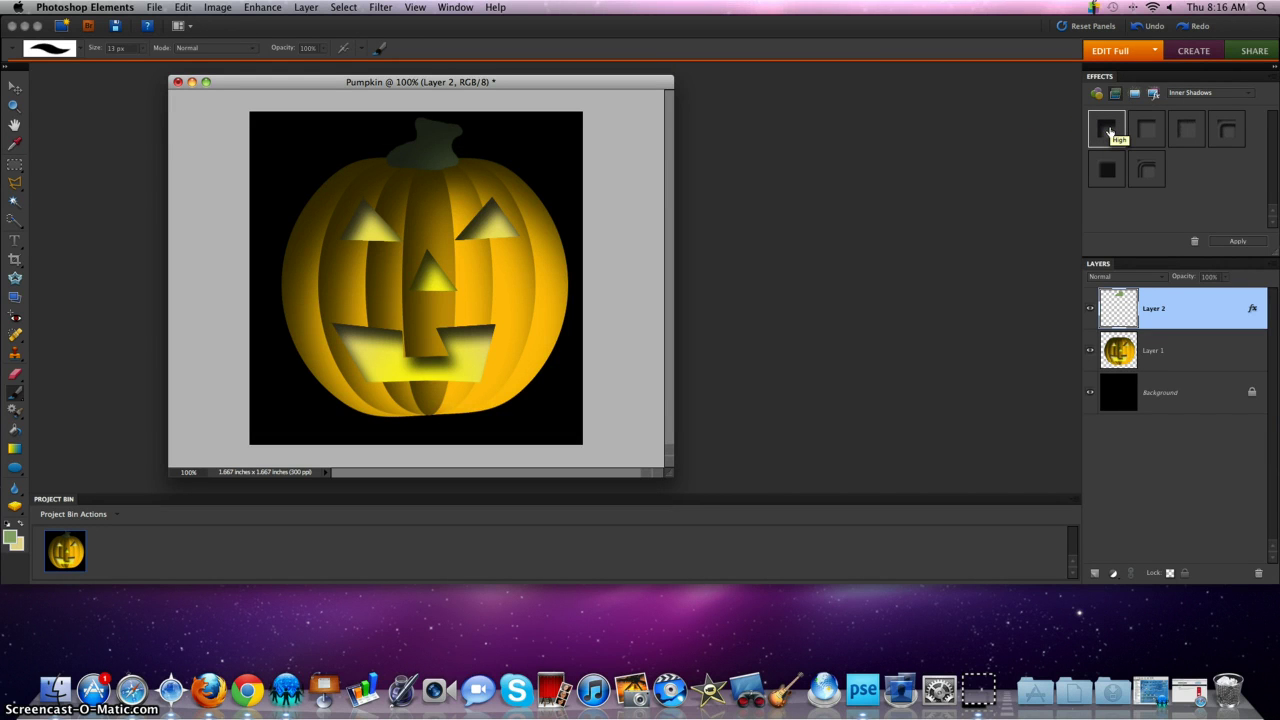
key(super+z)
click(1148, 128)
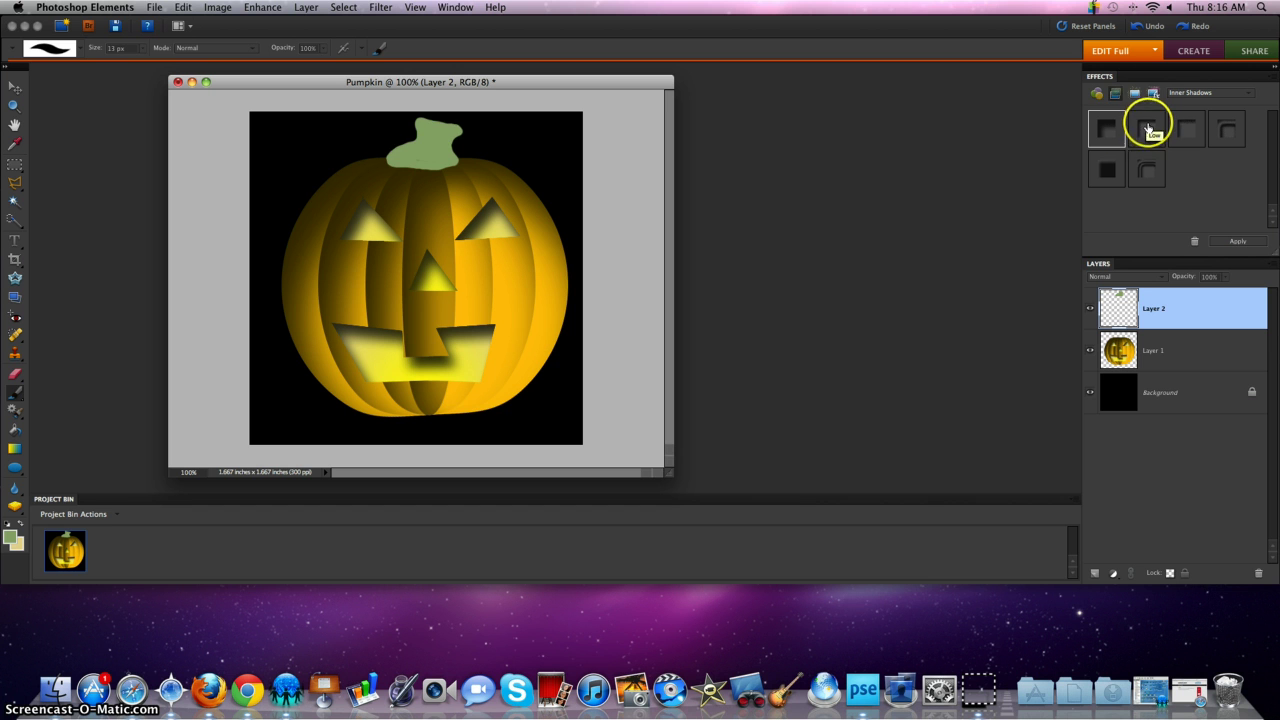
double_click(1148, 128)
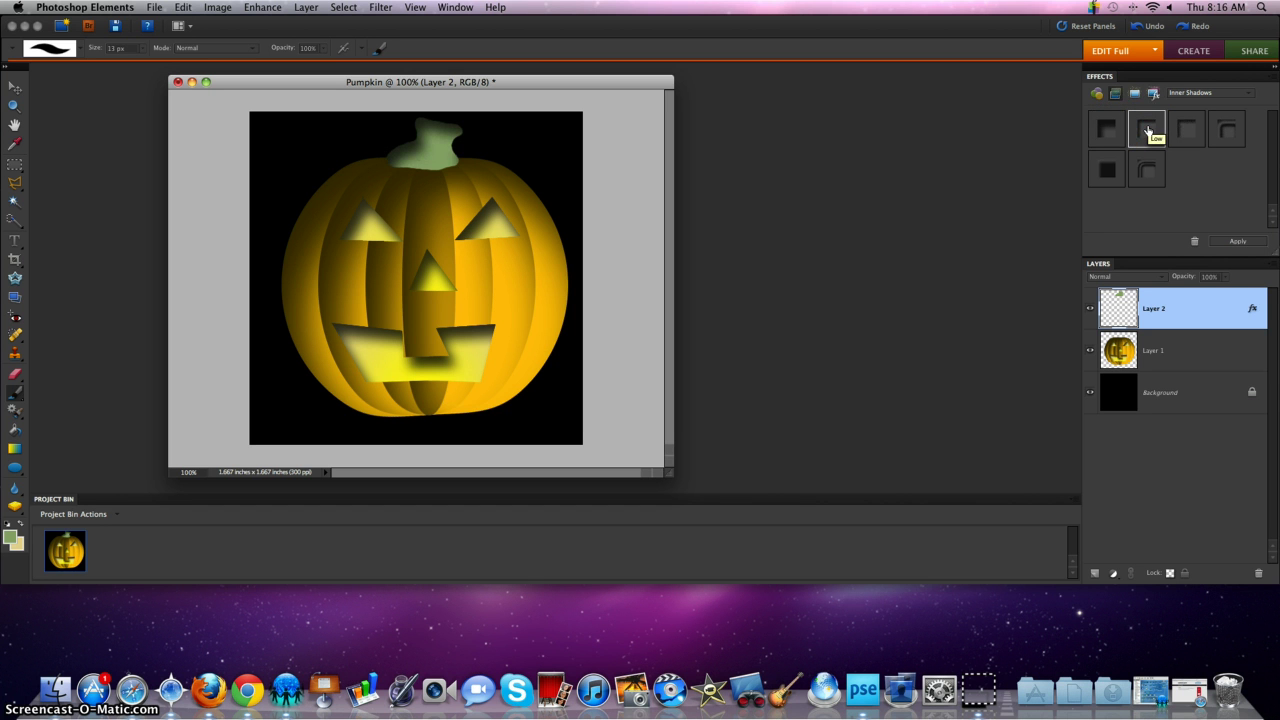
key(super+z)
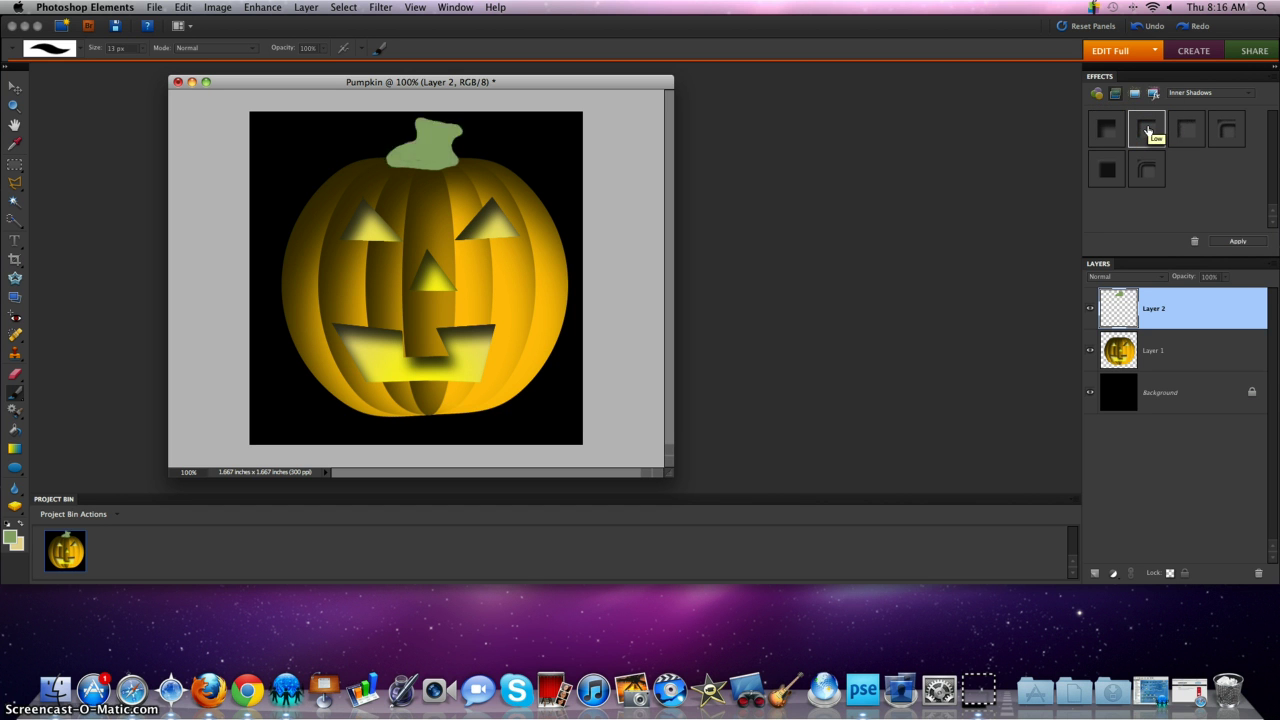
click(1186, 128)
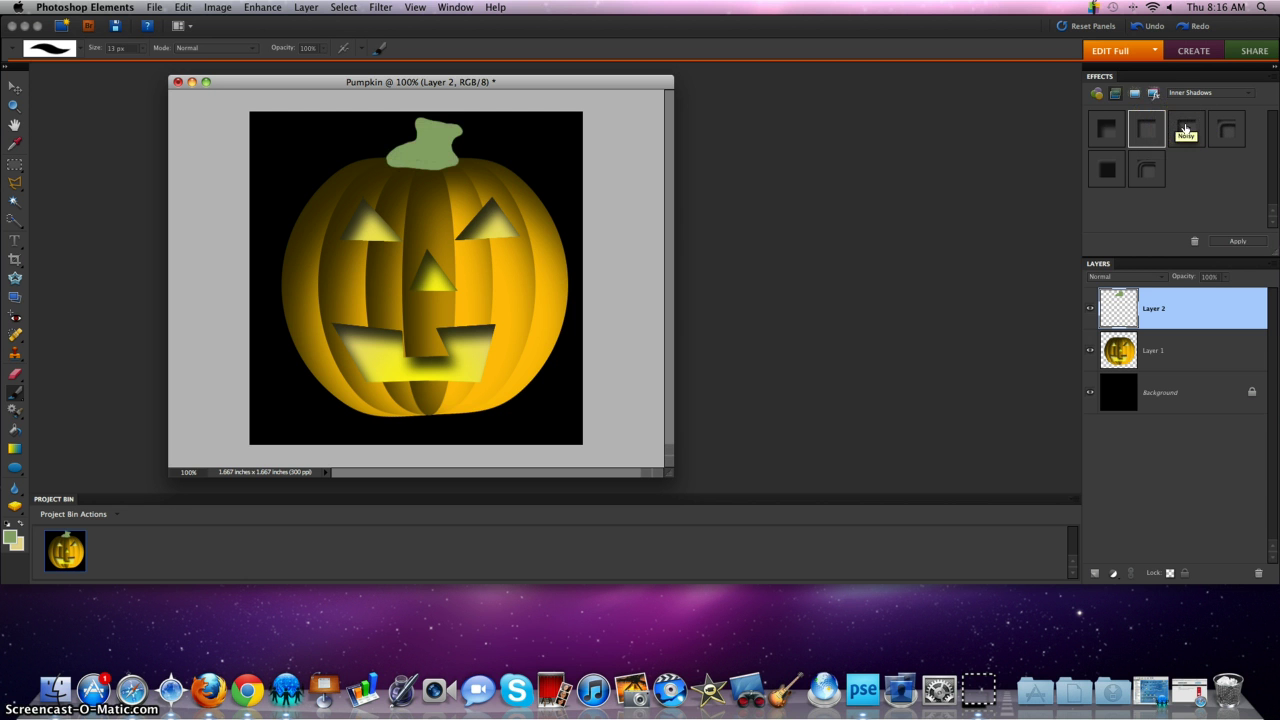
double_click(1185, 128)
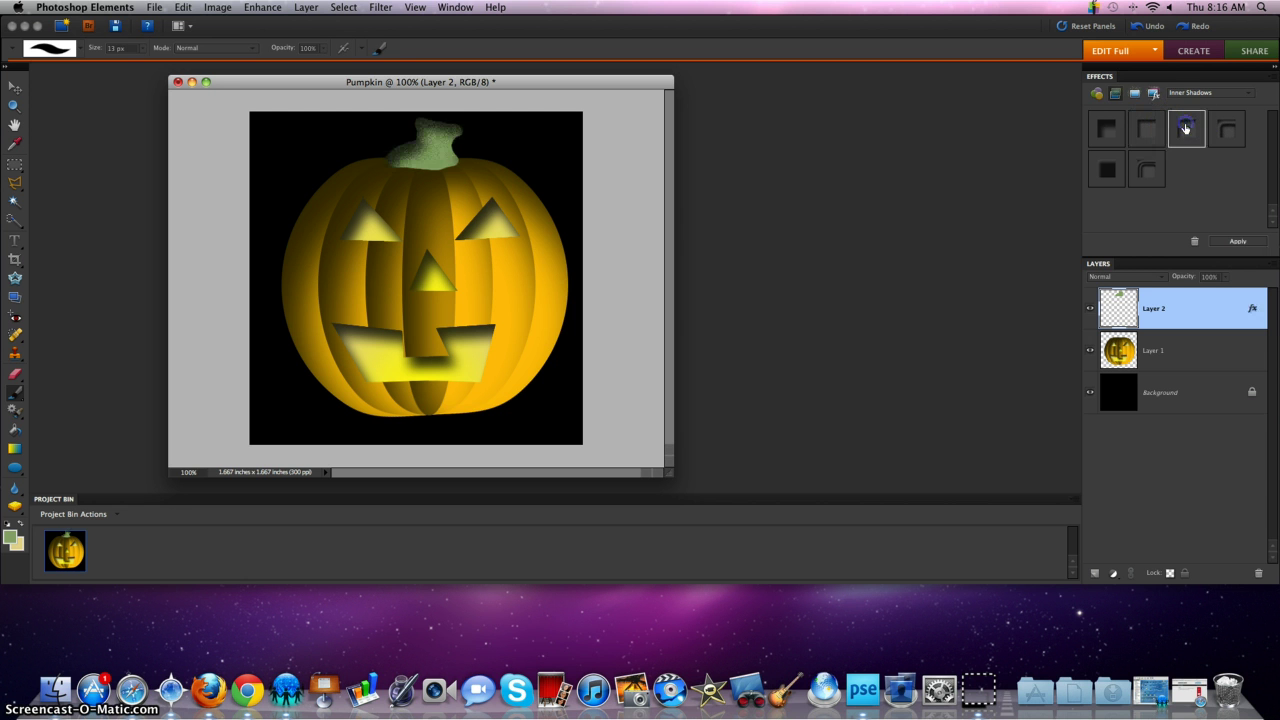
Hide the Background, merge the pumpkin and stem into Layer 2, then show the Background again.
click(1091, 393)
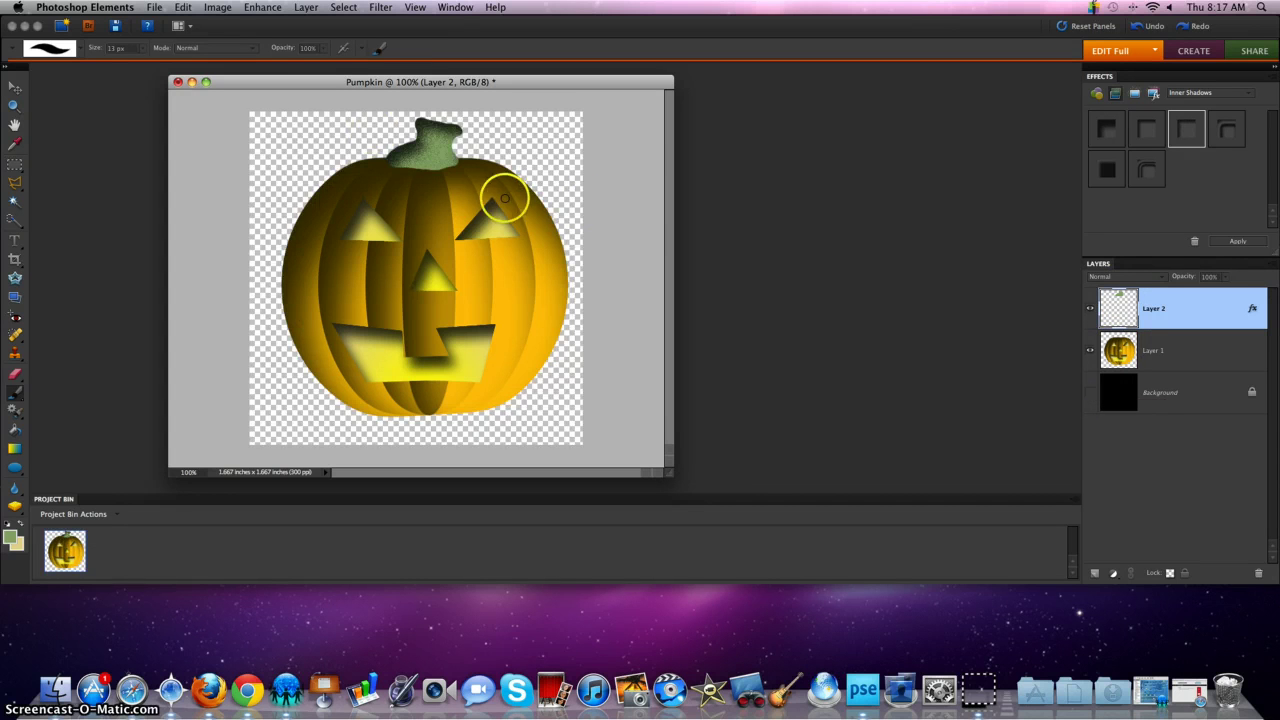
click(307, 8)
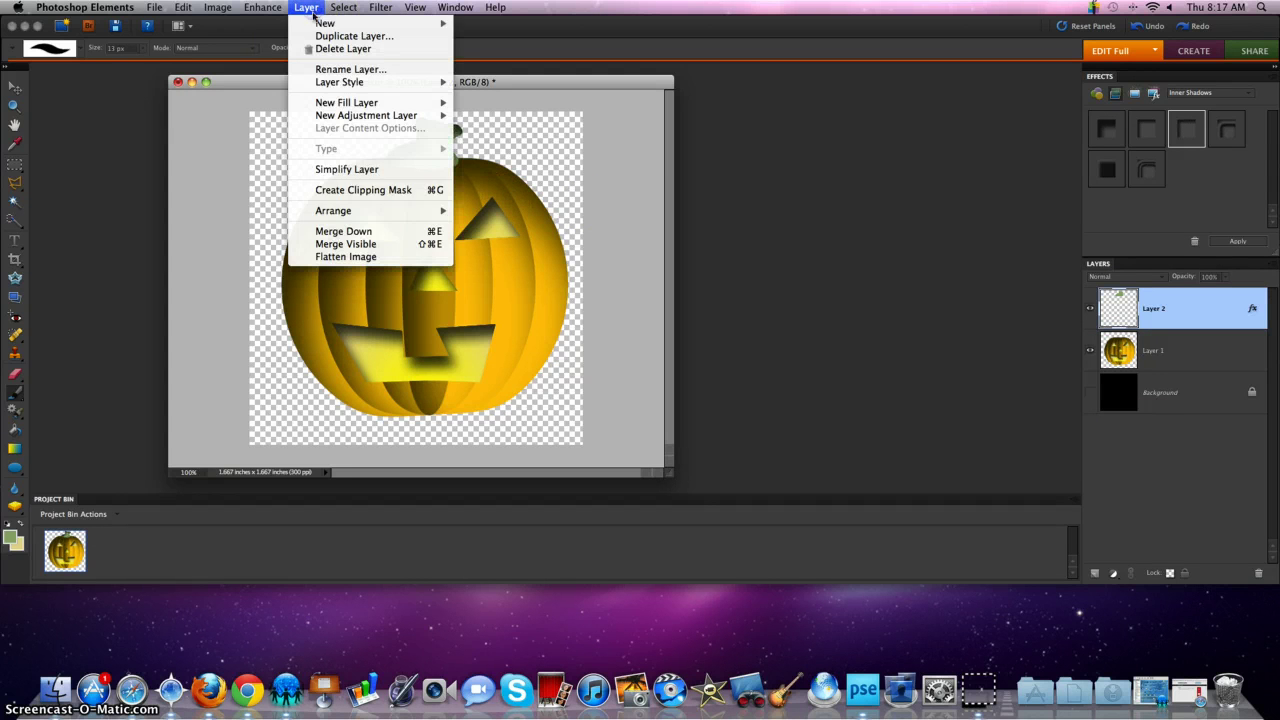
click(358, 245)
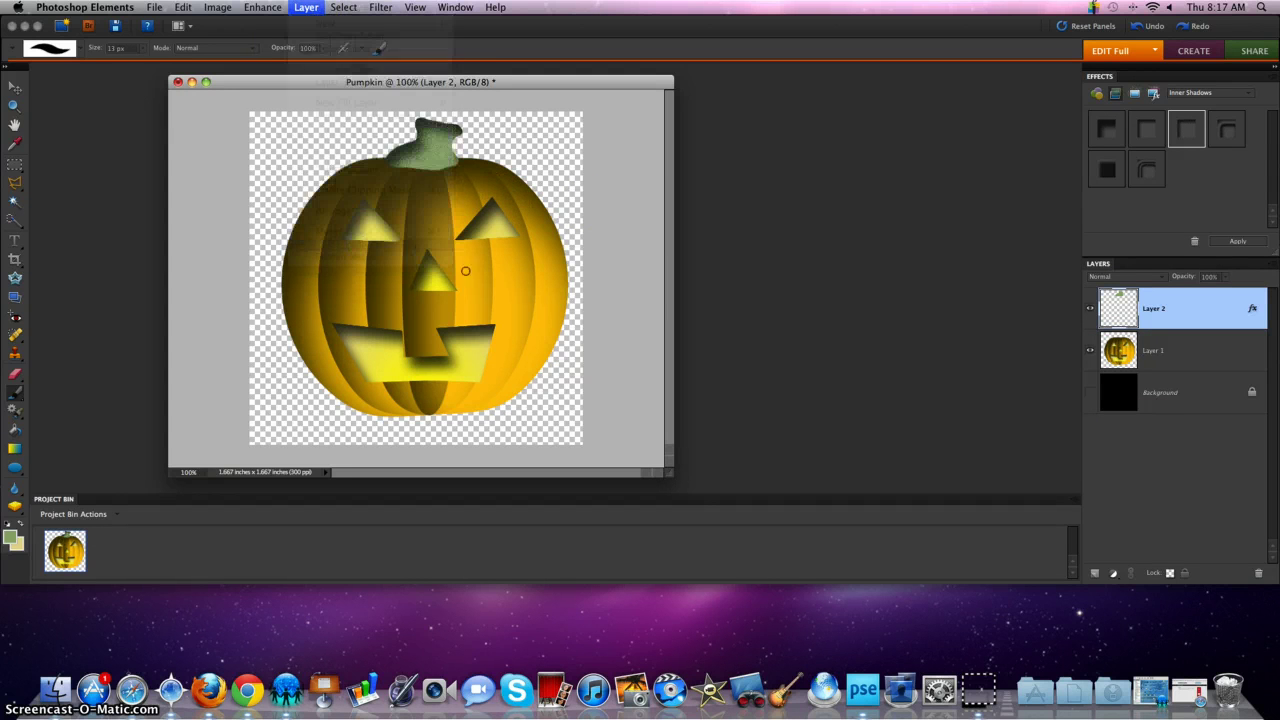
click(1092, 353)
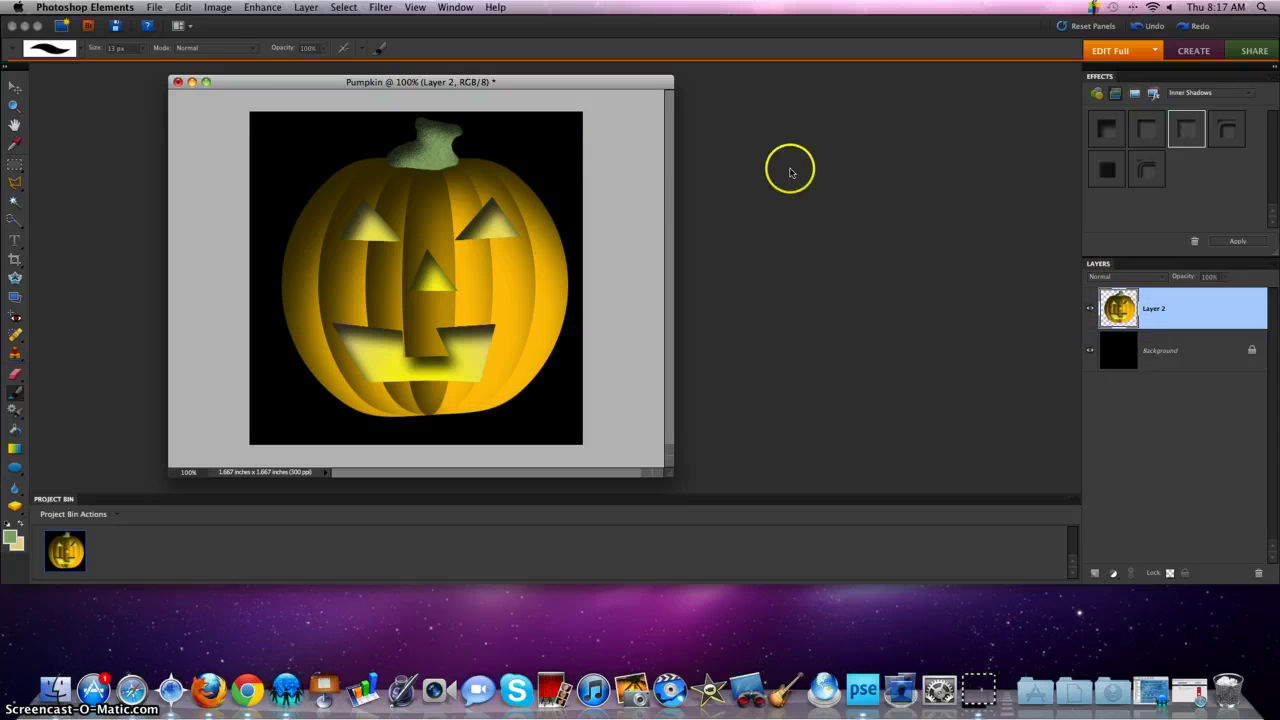
Save the image as Pumpkin.psd to the Desktop in Photoshop format with layers.
click(152, 9)
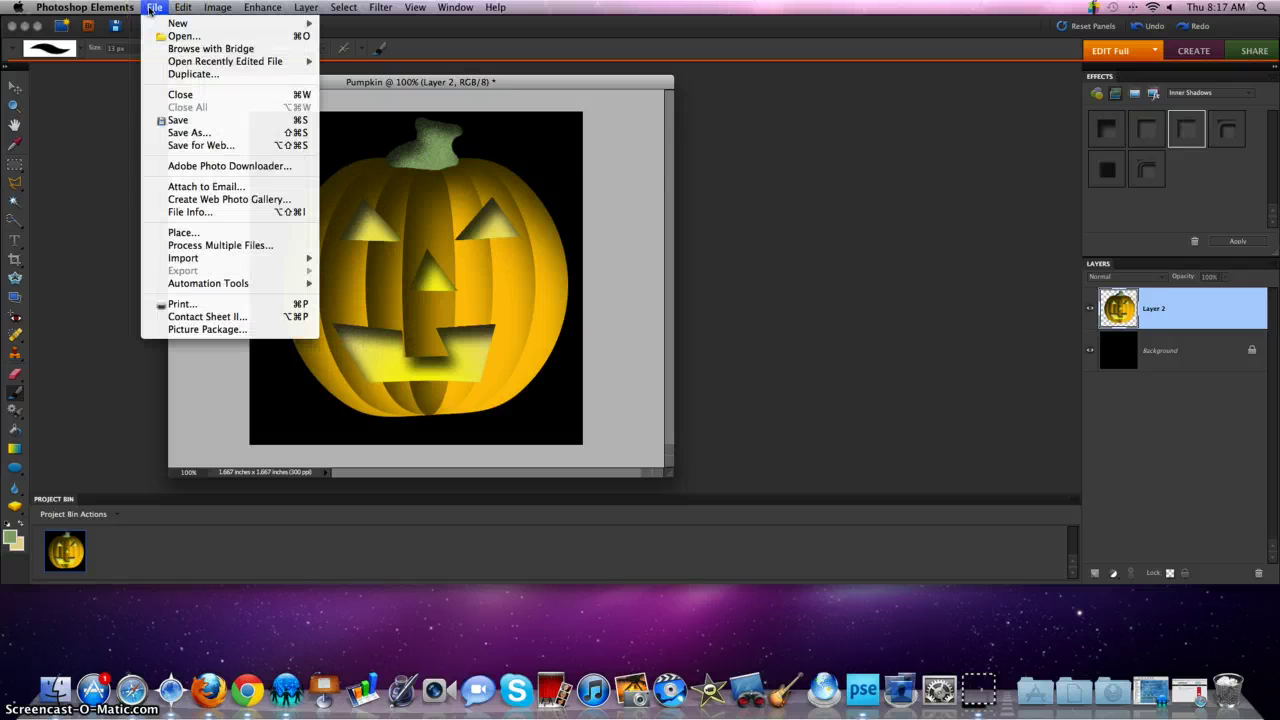
click(175, 121)
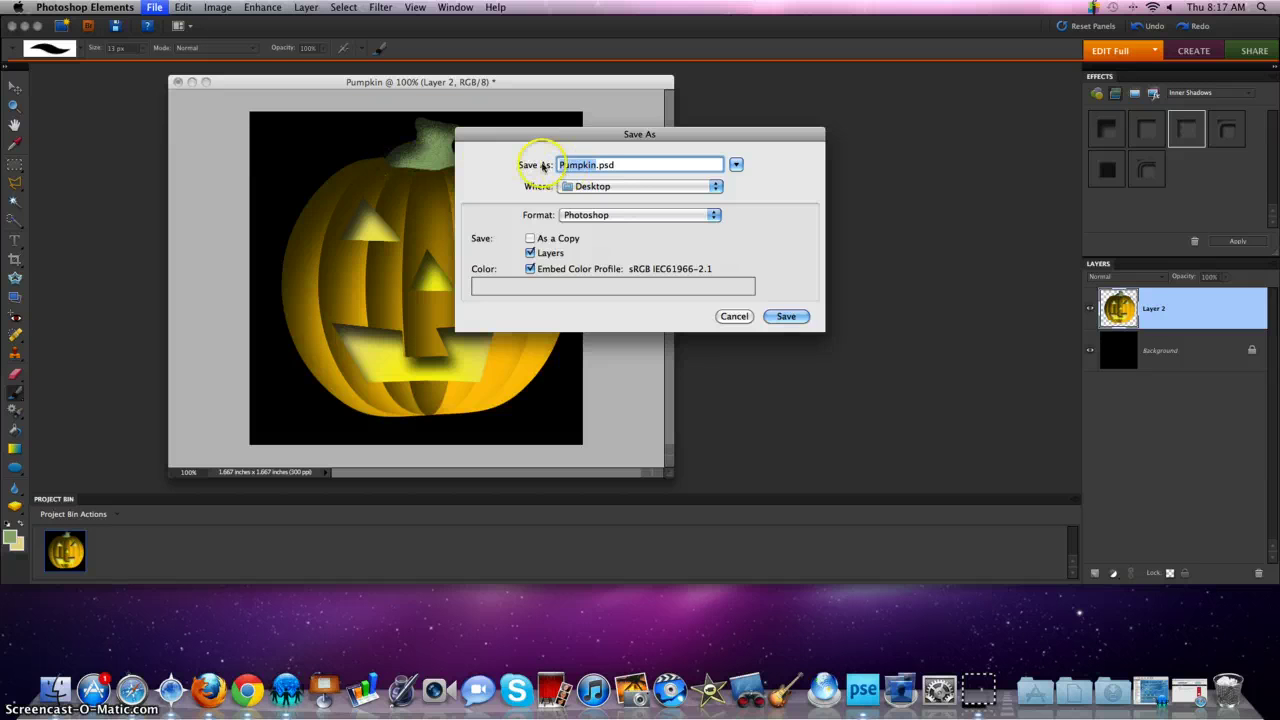
drag(578, 162, 594, 185)
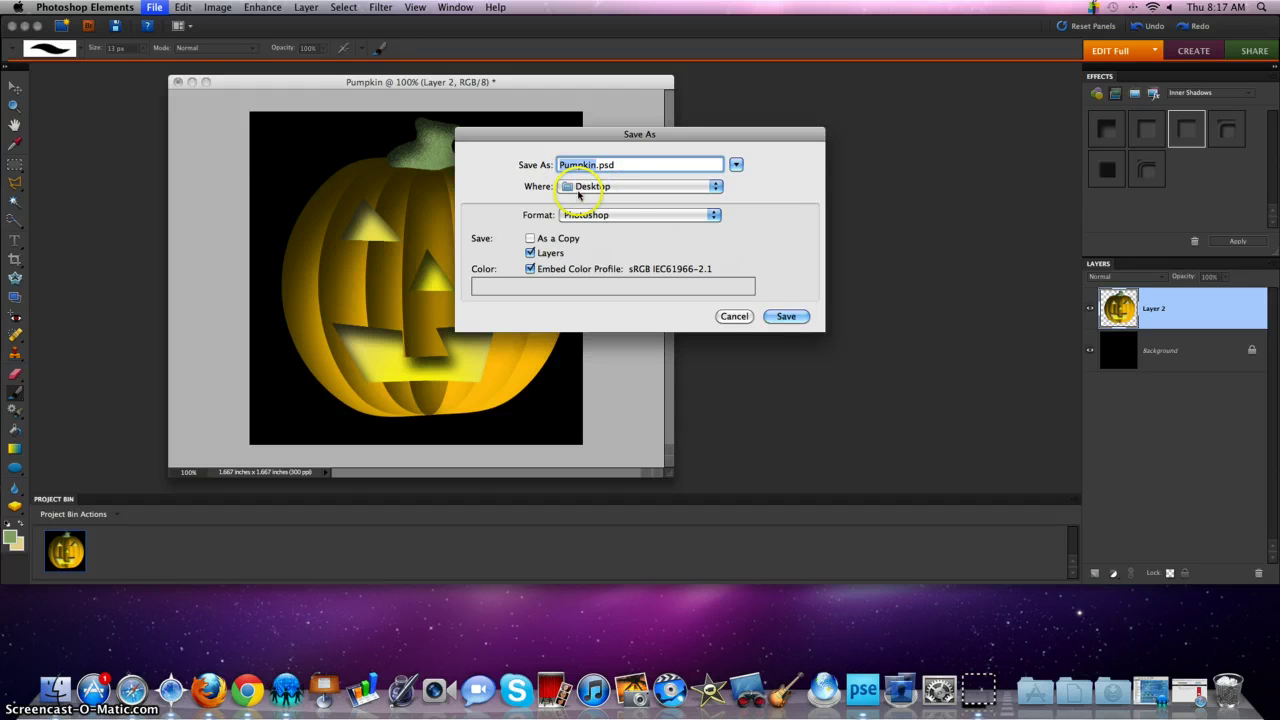
click(786, 316)
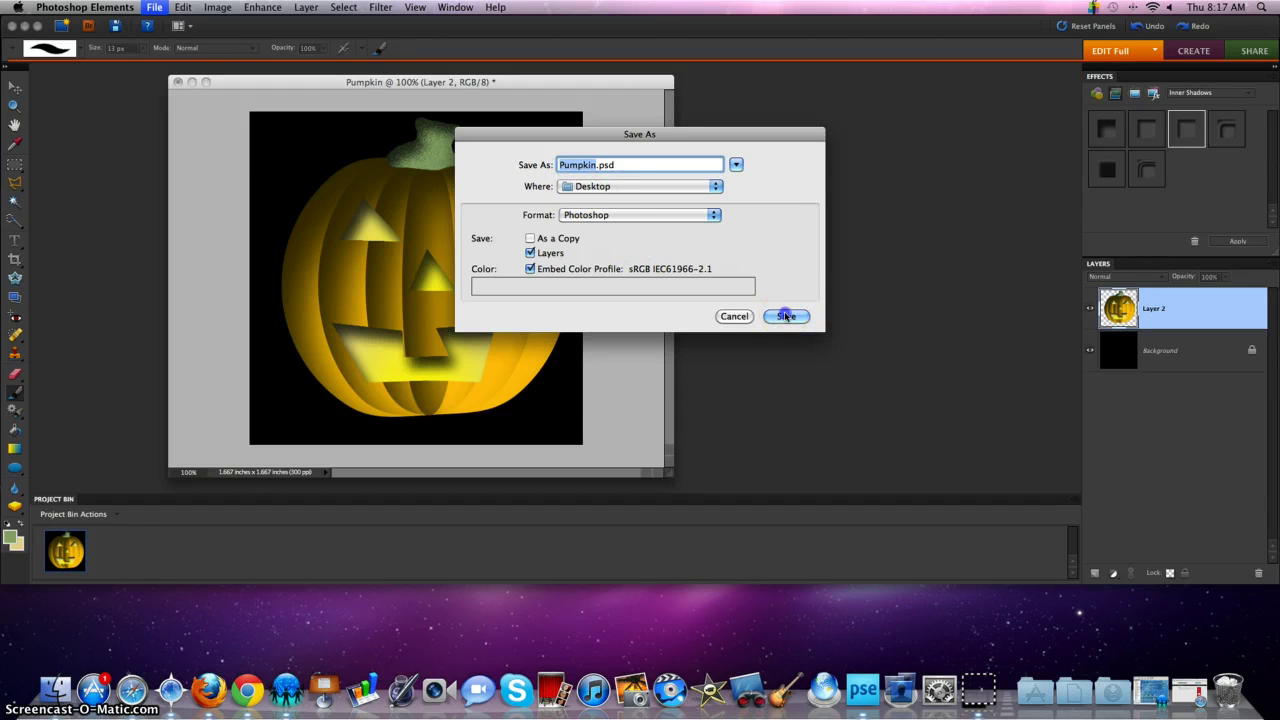